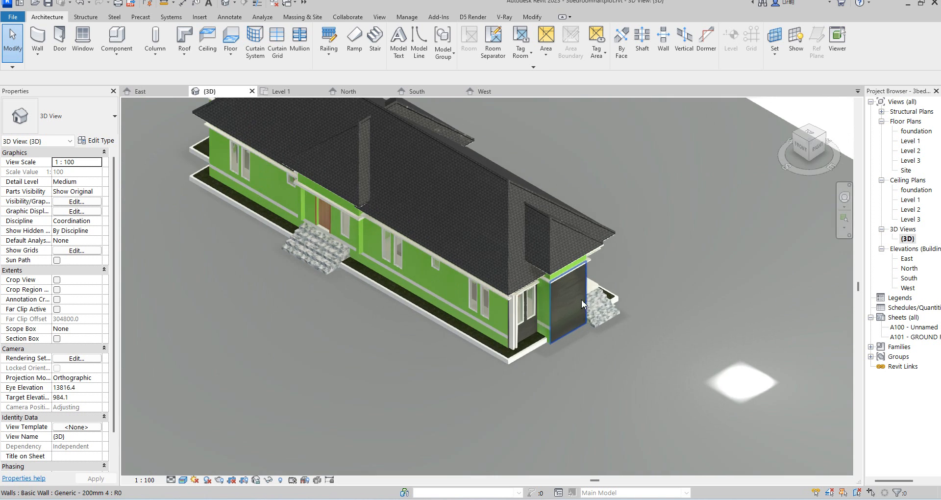
# Orbit and zoom around the 3D view to inspect the house and its east entrance.
pyautogui.scroll(-4, 557, 361)
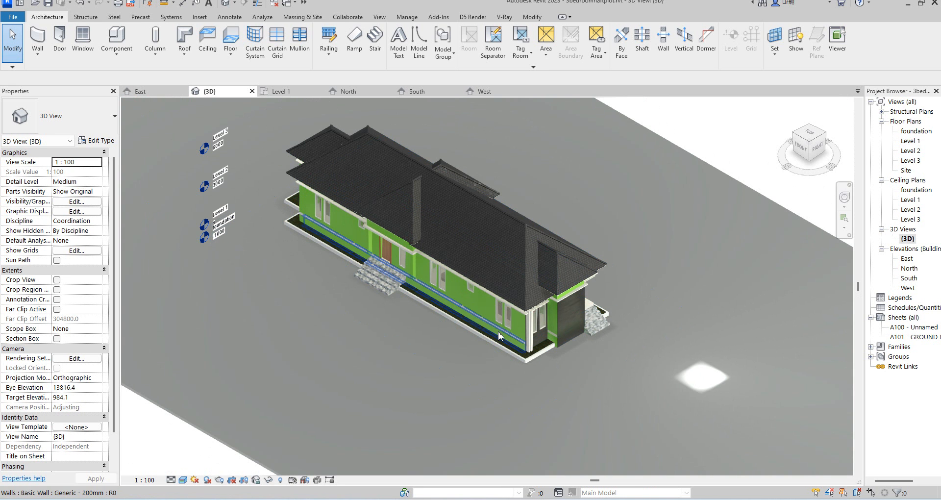
pyautogui.scroll(4, 597, 322)
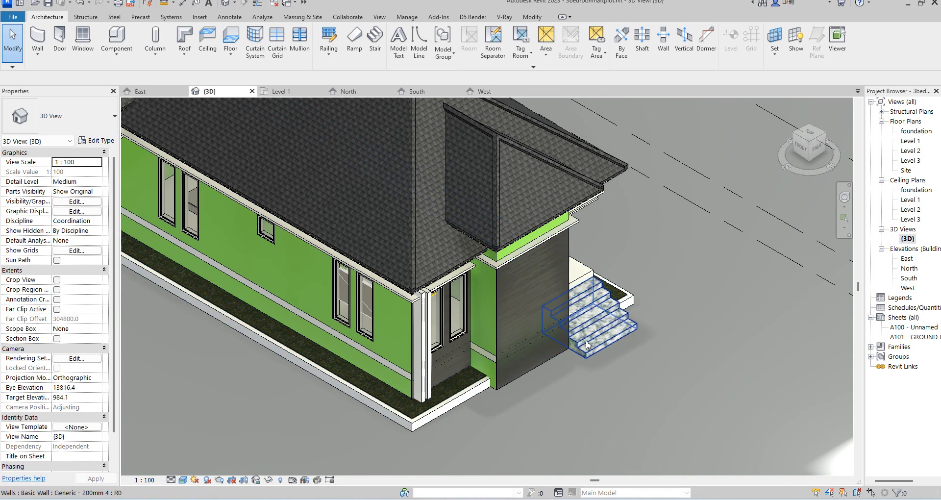
pyautogui.keyDown('shift'); pyautogui.moveTo(508, 380); pyautogui.dragTo(395, 390, button='middle'); pyautogui.keyUp('shift')
pyautogui.scroll(-6, 460, 375)
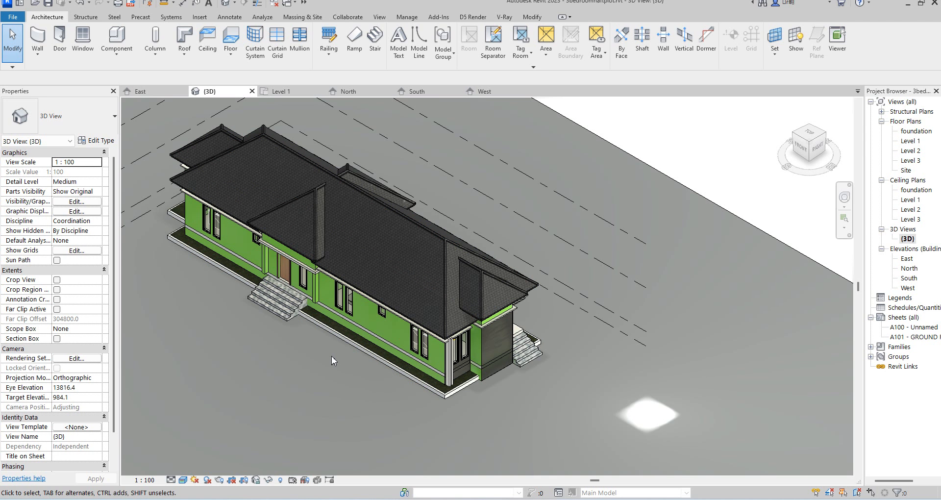
pyautogui.scroll(-4, 543, 319)
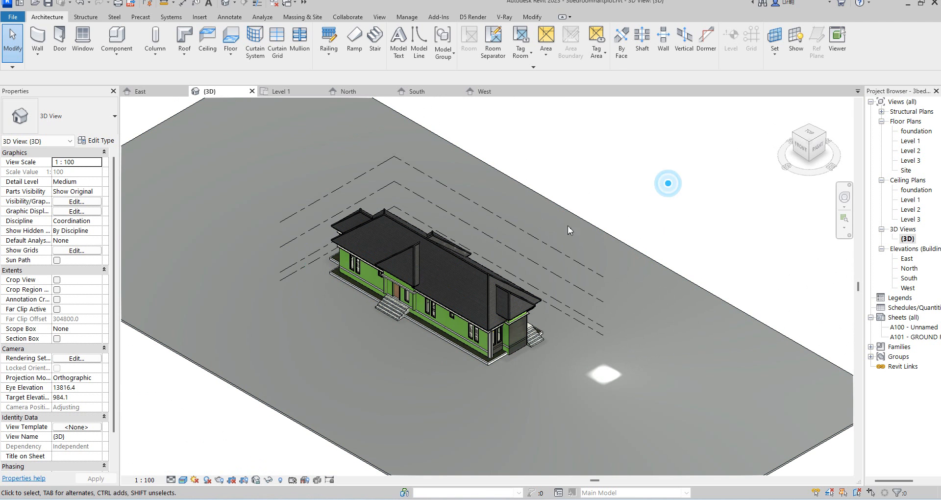
# Open the South and East elevations and zoom in to inspect the east facade.
pyautogui.doubleClick(907, 279)
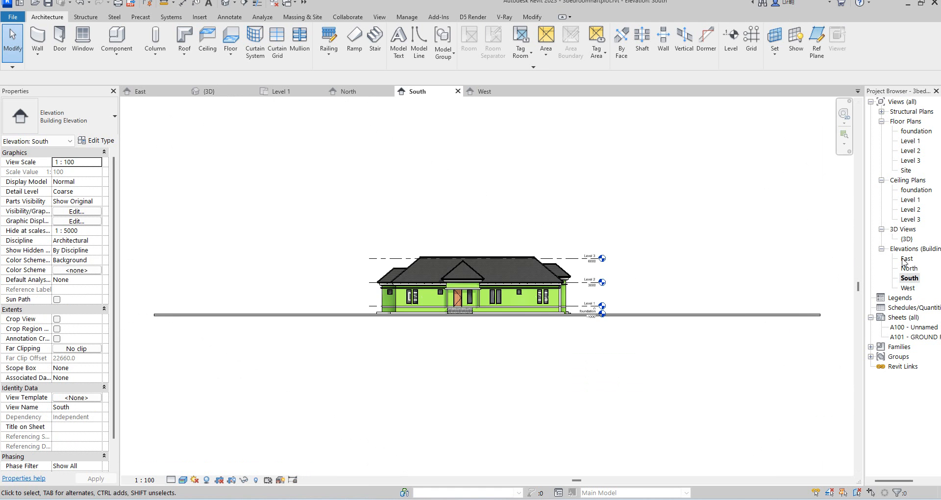
pyautogui.doubleClick(907, 259)
pyautogui.scroll(5, 485, 299)
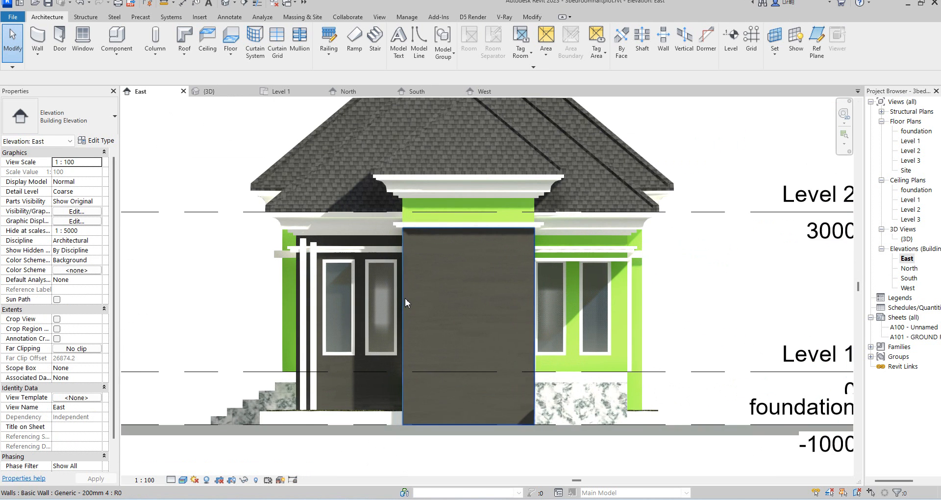
pyautogui.scroll(-3, 475, 269)
pyautogui.scroll(2, 446, 349)
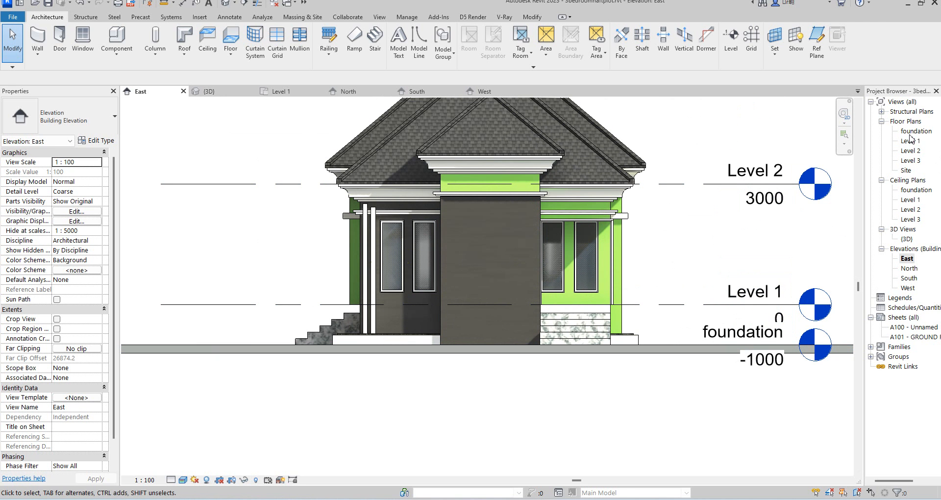
# In the Level 1 plan, draw a horizontal Generic - 200mm wall with its base at foundation along the east corner's lower edge.
pyautogui.doubleClick(910, 141)
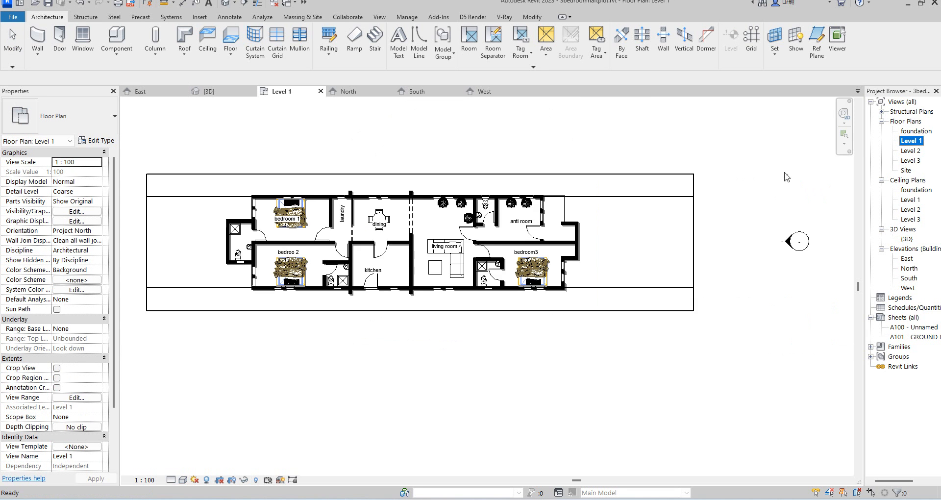
pyautogui.scroll(8, 588, 259)
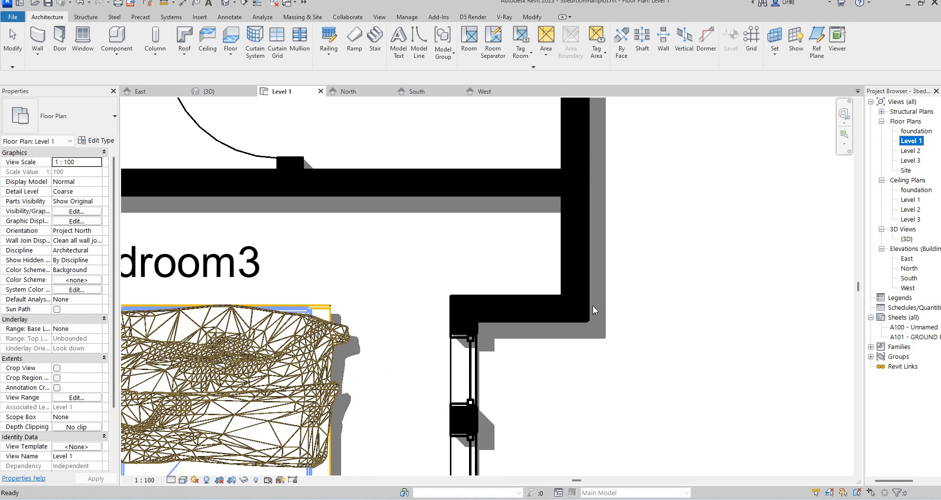
pyautogui.click(588, 302)
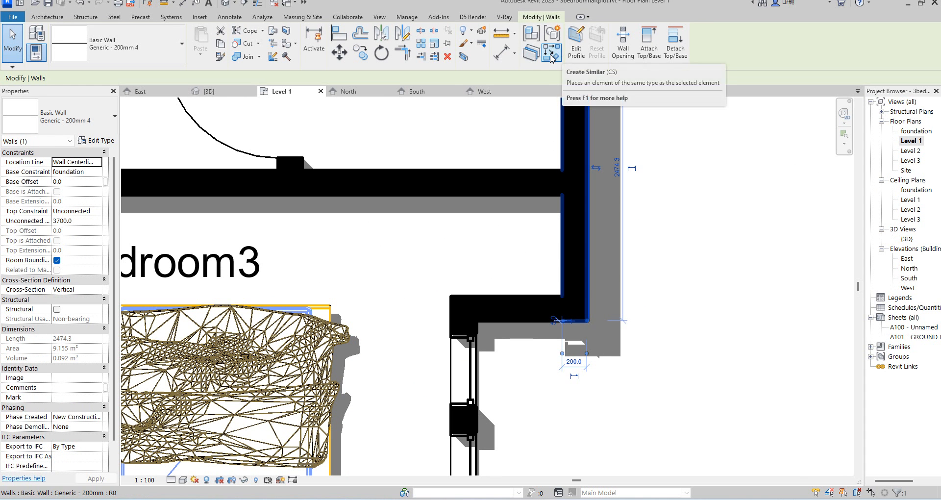
pyautogui.press('w')
pyautogui.press('a')
pyautogui.scroll(3, 637, 343)
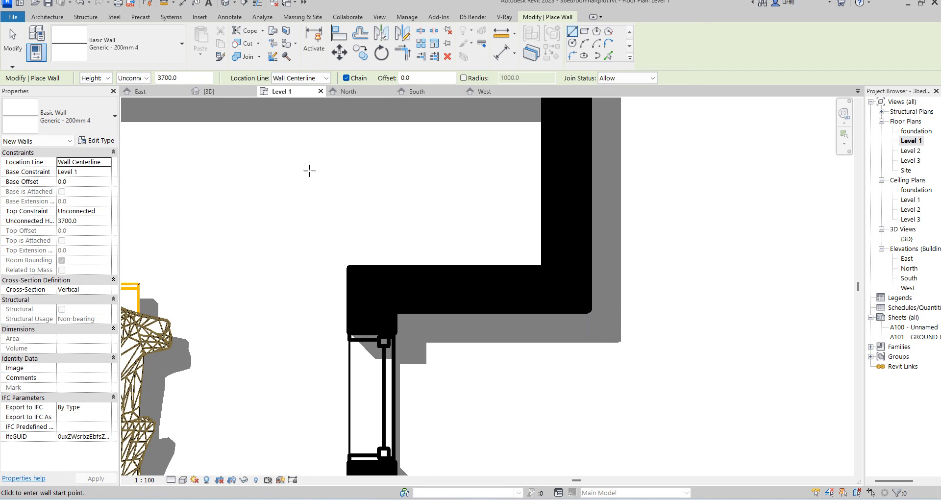
pyautogui.click(110, 172)
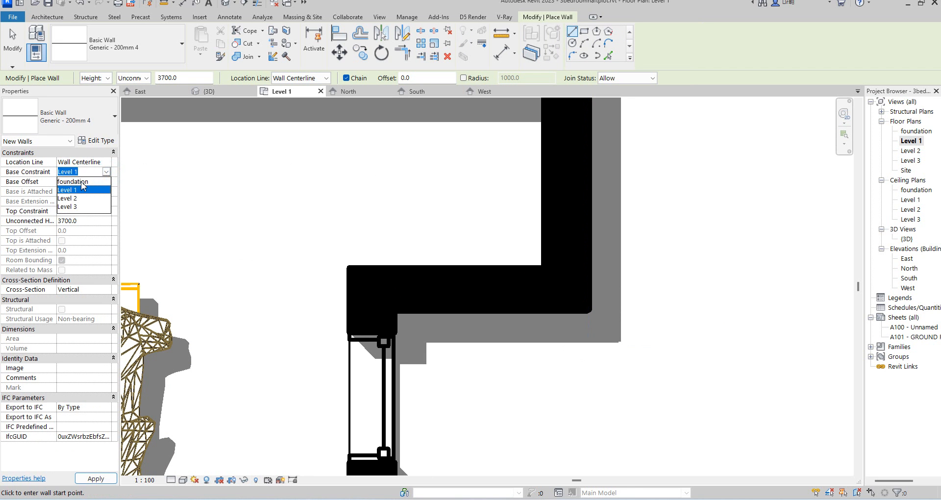
pyautogui.click(73, 182)
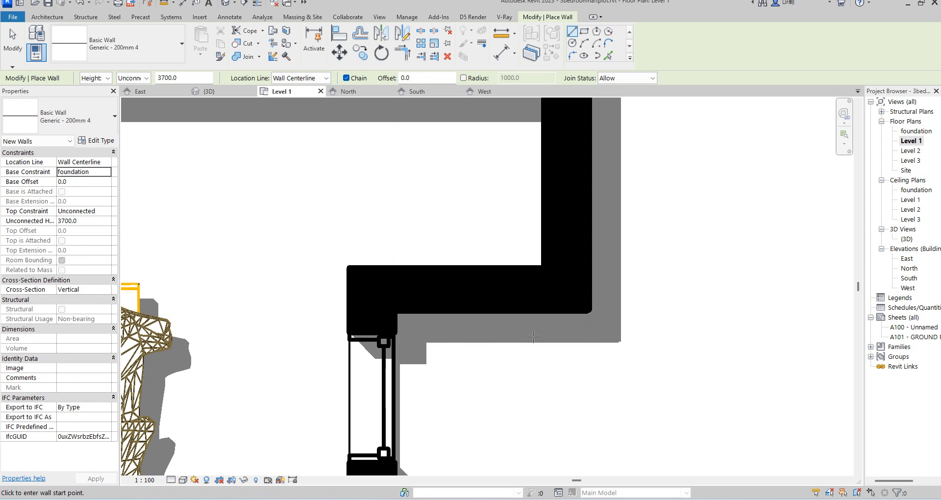
pyautogui.scroll(3, 589, 316)
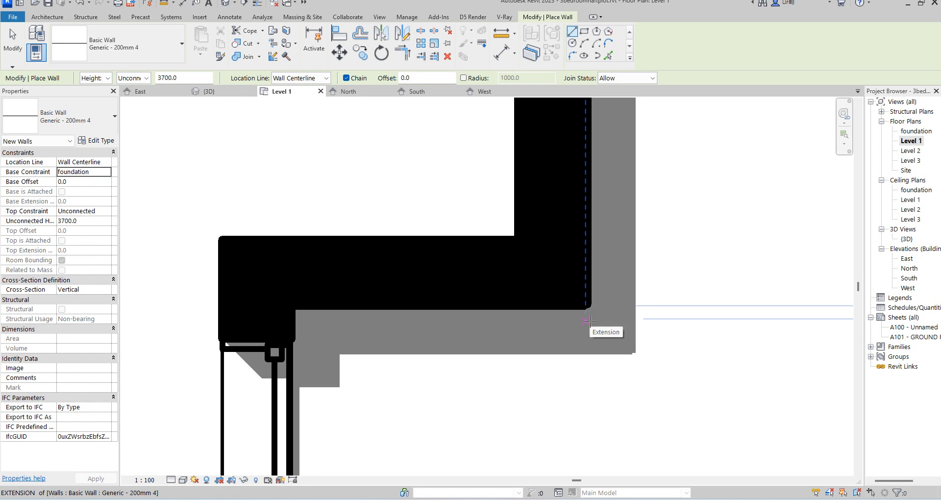
pyautogui.click(588, 320)
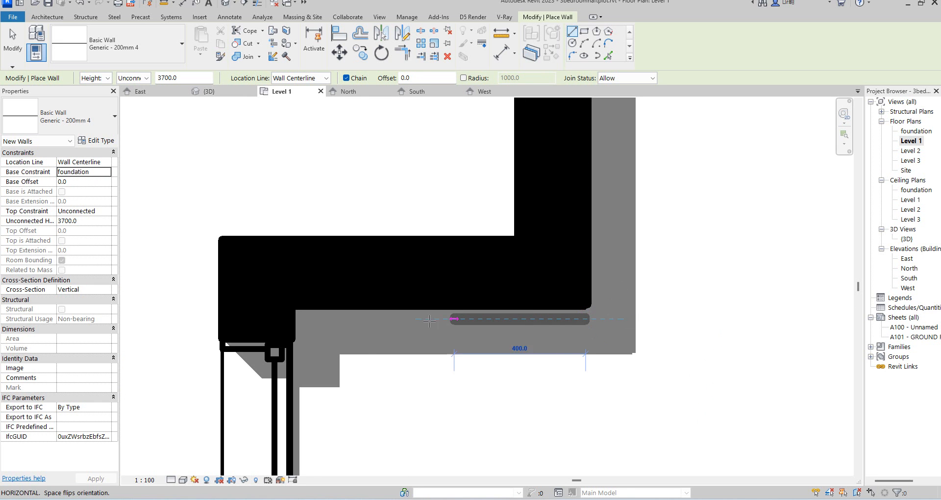
pyautogui.click(291, 318)
pyautogui.press('Escape')
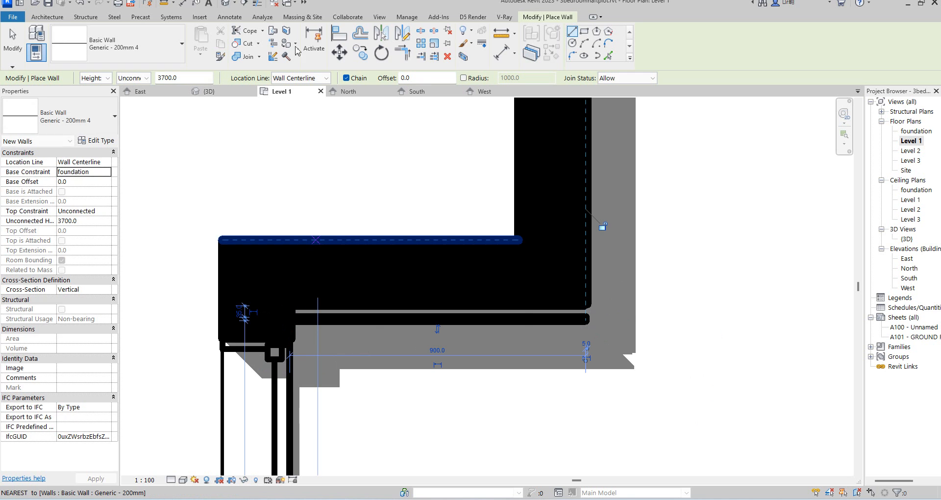
# Align the new wall's edge with the face of the existing corner wall.
pyautogui.click(258, 3)
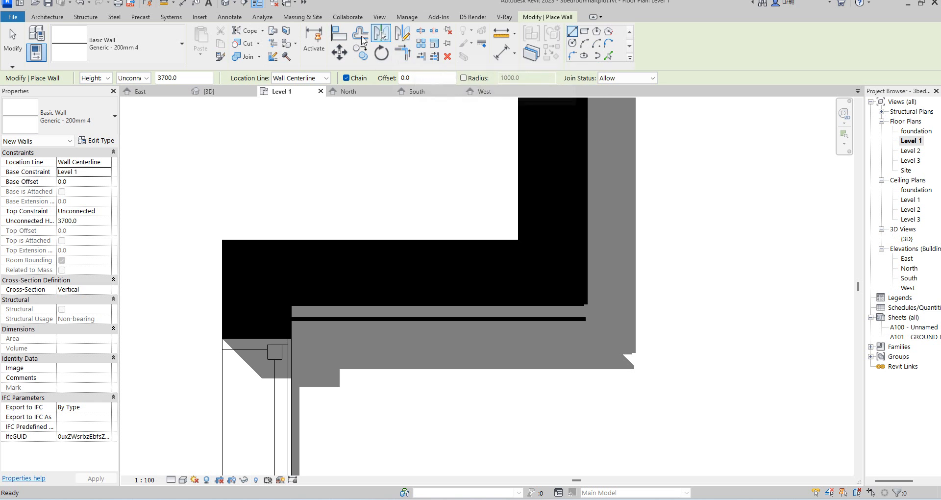
pyautogui.click(339, 35)
pyautogui.scroll(2, 510, 301)
pyautogui.click(516, 325)
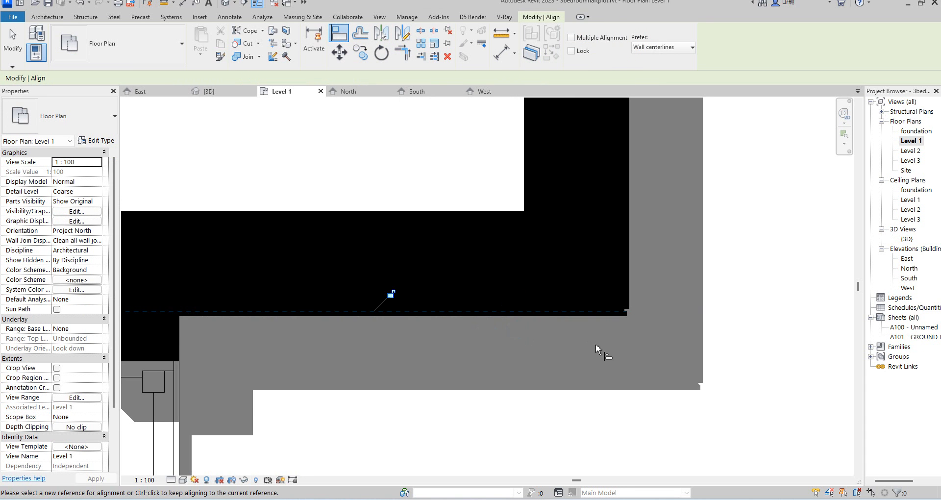
pyautogui.press('Escape')
pyautogui.press('Escape')
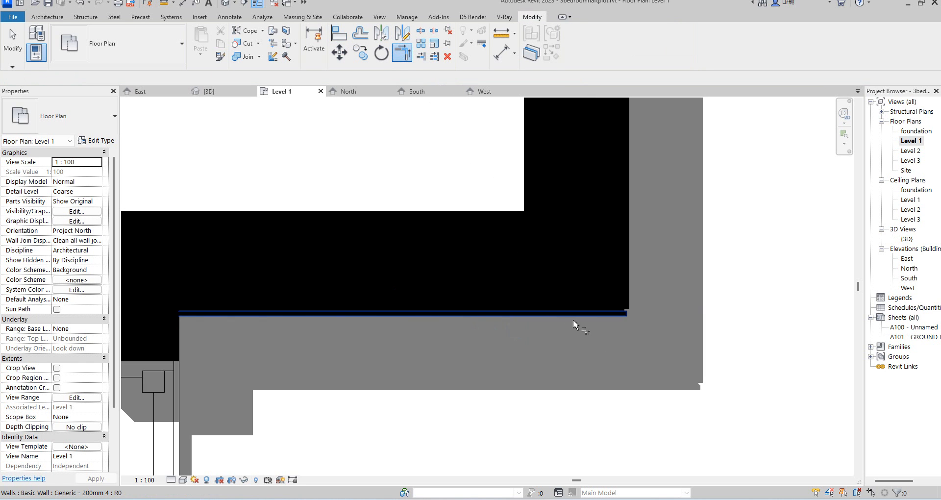
# Check the new wall in the 3D view and return to the East elevation.
pyautogui.scroll(-2, 597, 344)
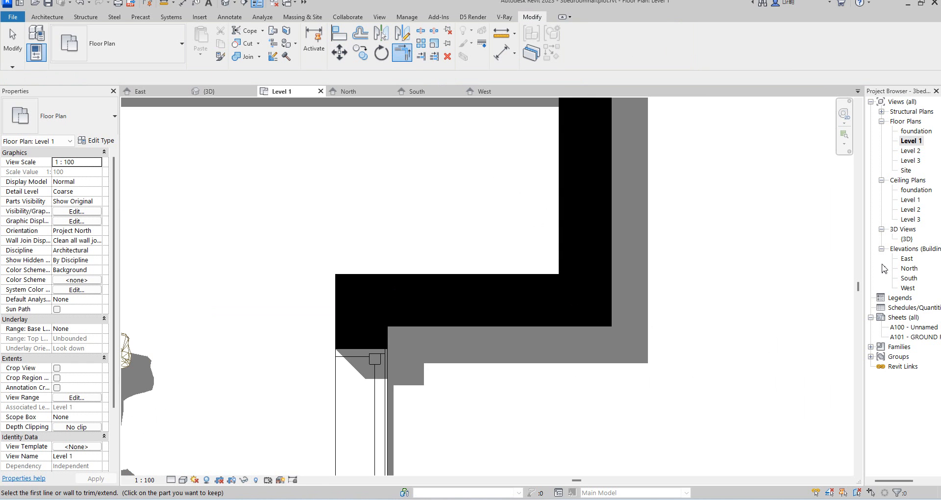
pyautogui.doubleClick(908, 239)
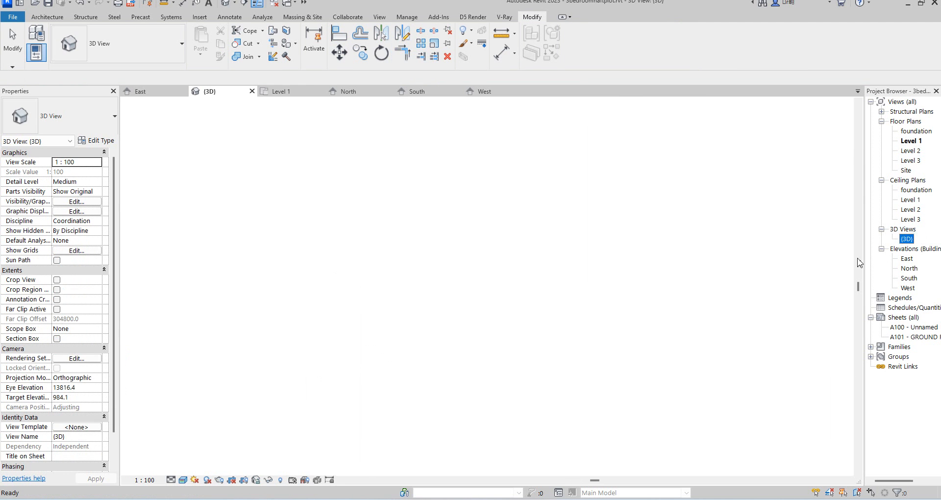
pyautogui.scroll(6, 515, 363)
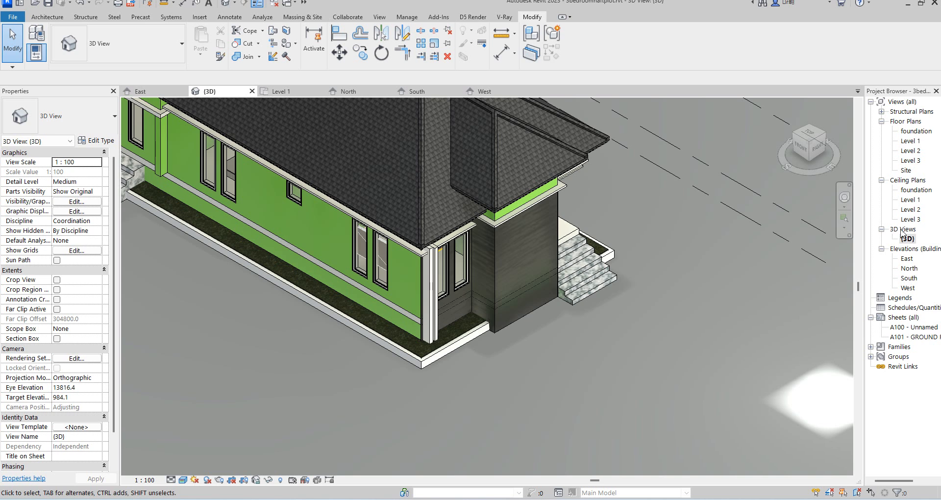
pyautogui.doubleClick(907, 258)
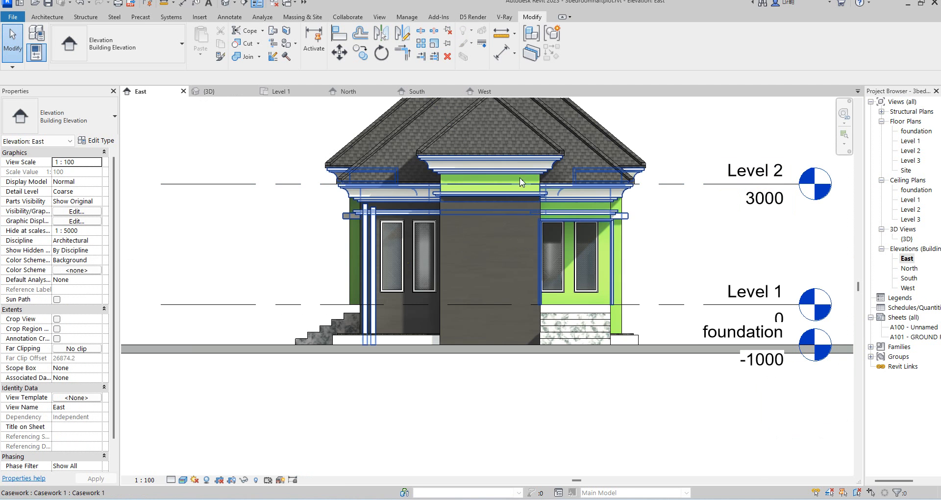
# Start a new in-place model in the Casework category.
pyautogui.click(48, 18)
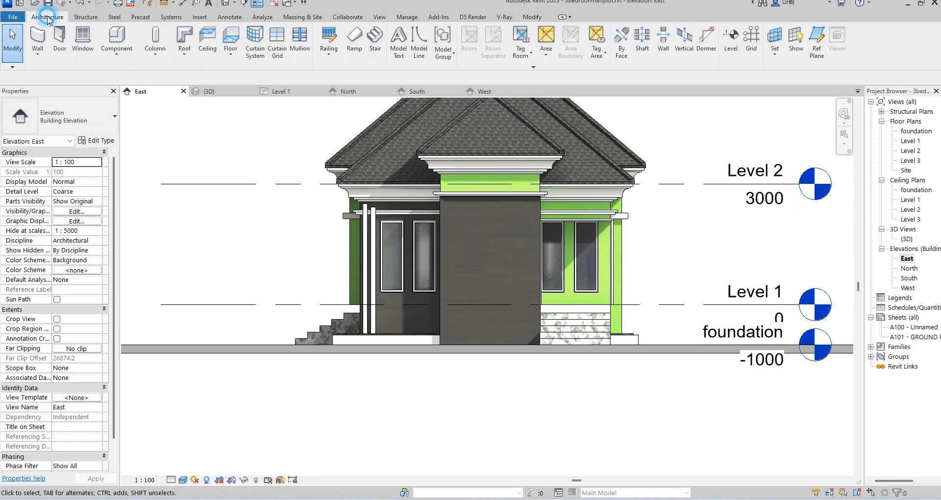
pyautogui.click(115, 57)
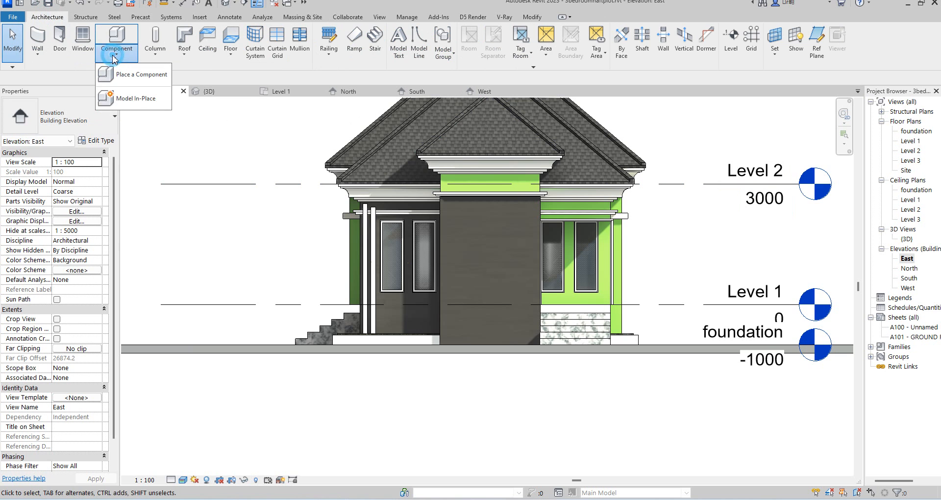
pyautogui.click(265, 223)
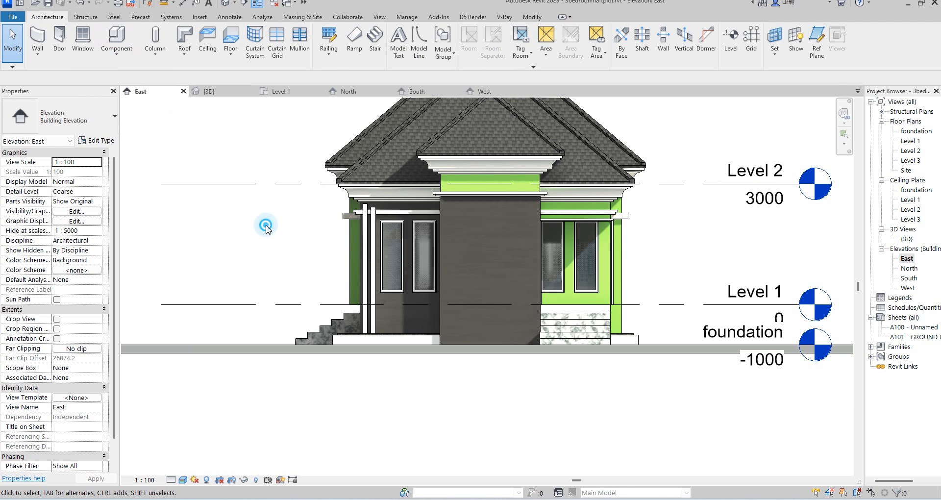
pyautogui.click(366, 241)
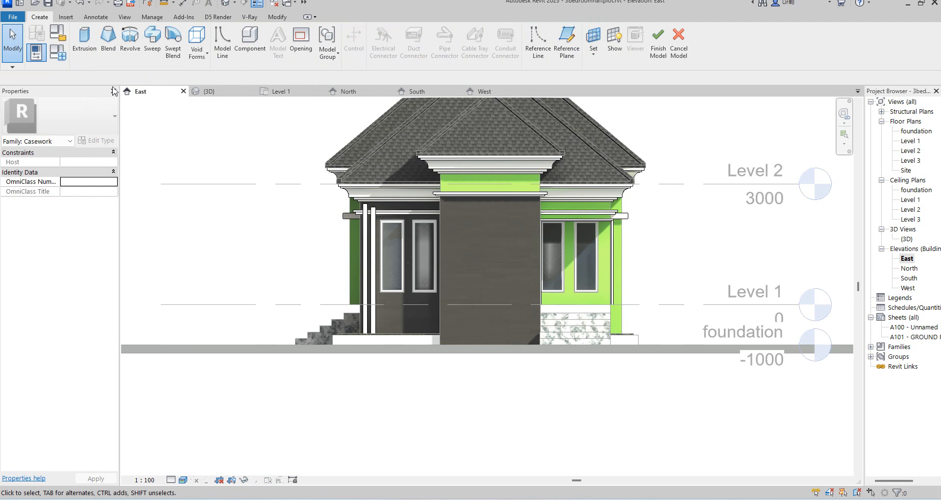
# Start a solid Extrusion, picking the east wall face as its work plane.
pyautogui.click(82, 41)
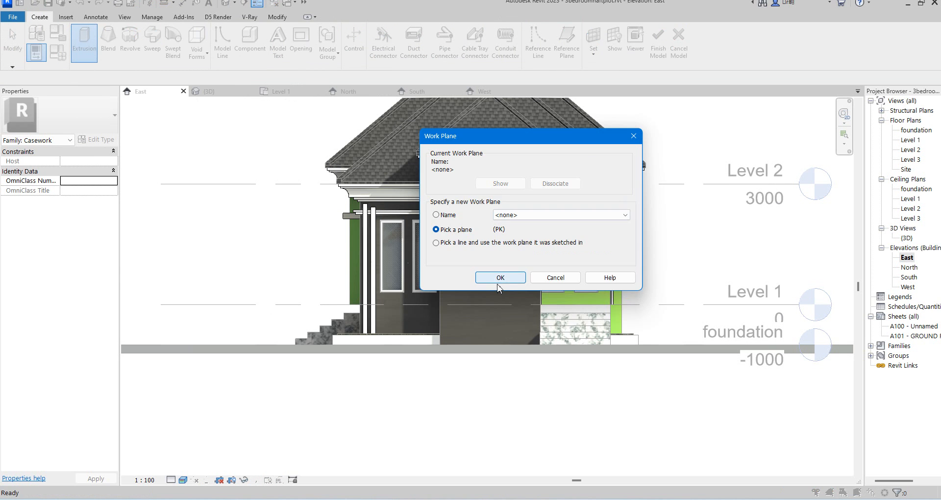
pyautogui.click(501, 278)
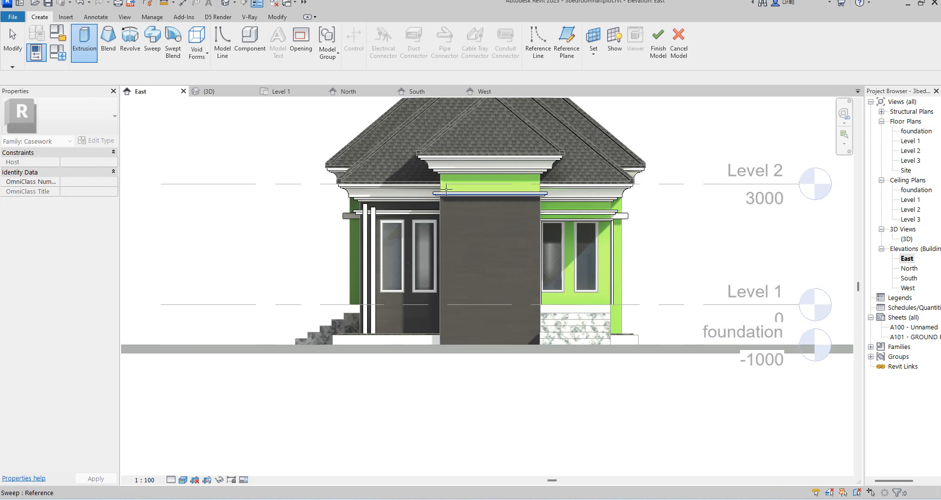
pyautogui.scroll(5, 442, 180)
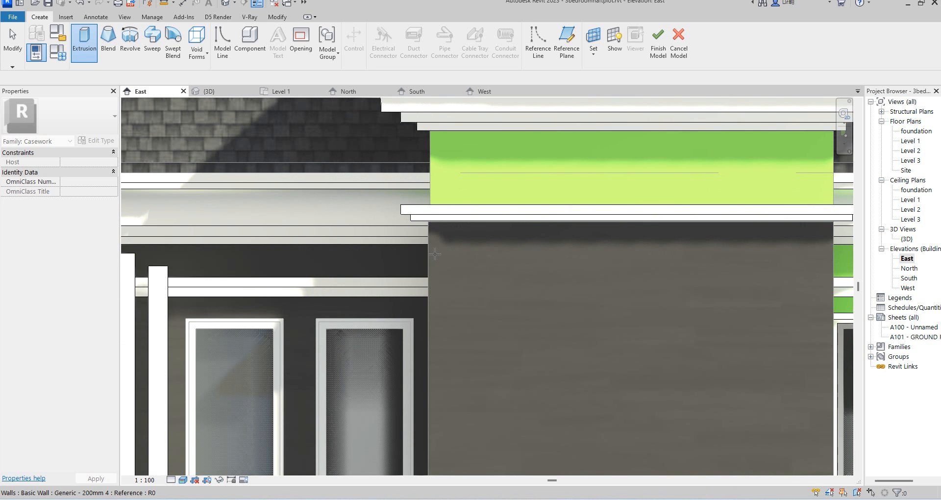
pyautogui.scroll(-3, 443, 257)
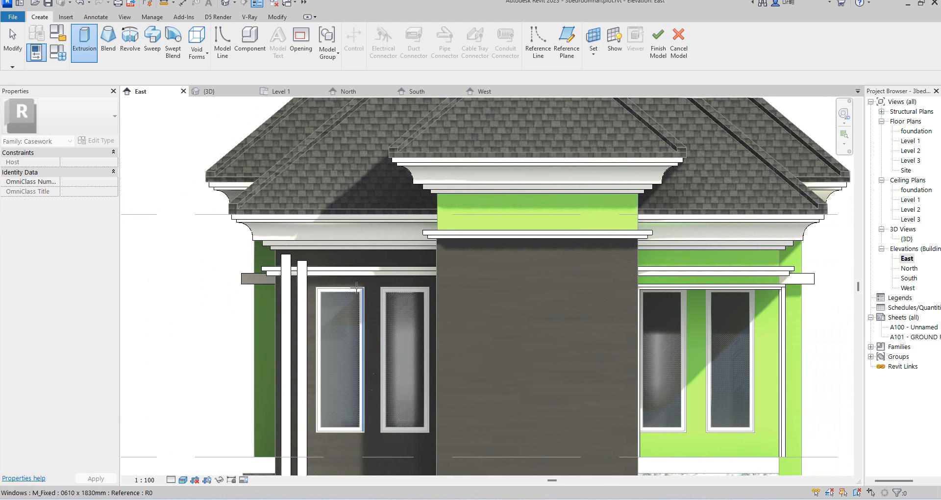
pyautogui.scroll(-3, 379, 274)
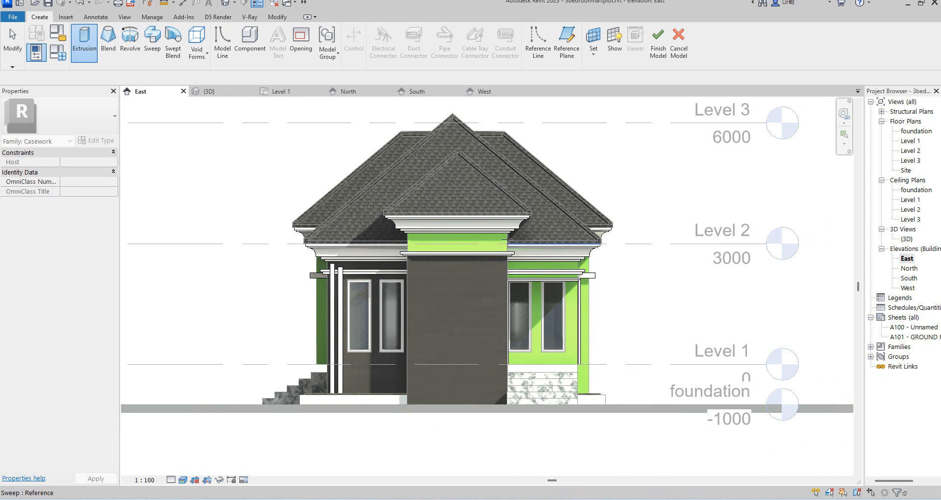
pyautogui.scroll(2, 511, 244)
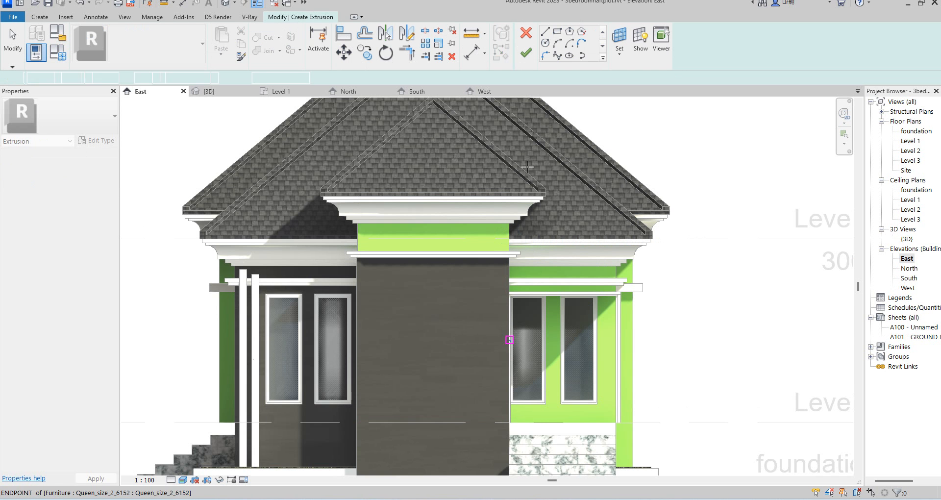
# Sketch a rectangular extrusion profile on the dark entrance wall face, from below the trim down to the base.
pyautogui.click(557, 31)
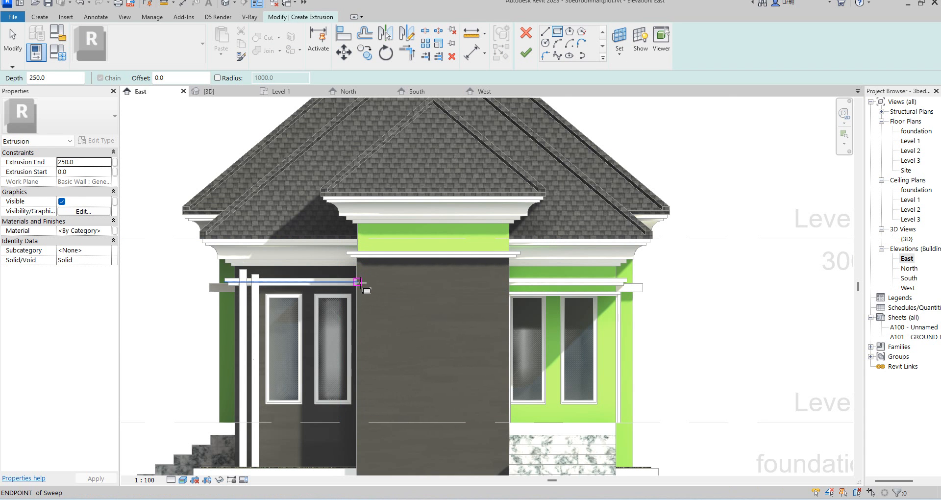
pyautogui.click(359, 276)
pyautogui.scroll(-2, 417, 422)
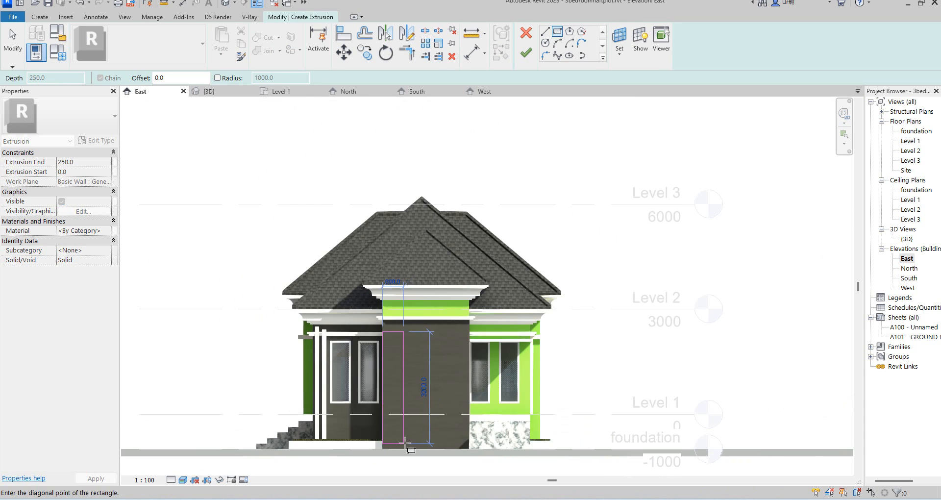
pyautogui.click(418, 450)
pyautogui.scroll(5, 392, 355)
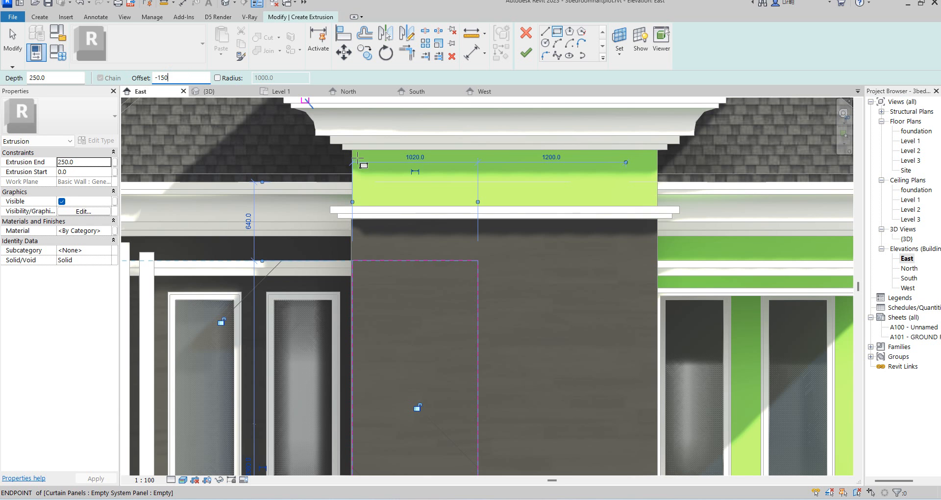
# Sketch a second rectangle inside the first, using a -150 mm offset.
pyautogui.click(353, 262)
pyautogui.scroll(-4, 392, 265)
pyautogui.scroll(2, 421, 392)
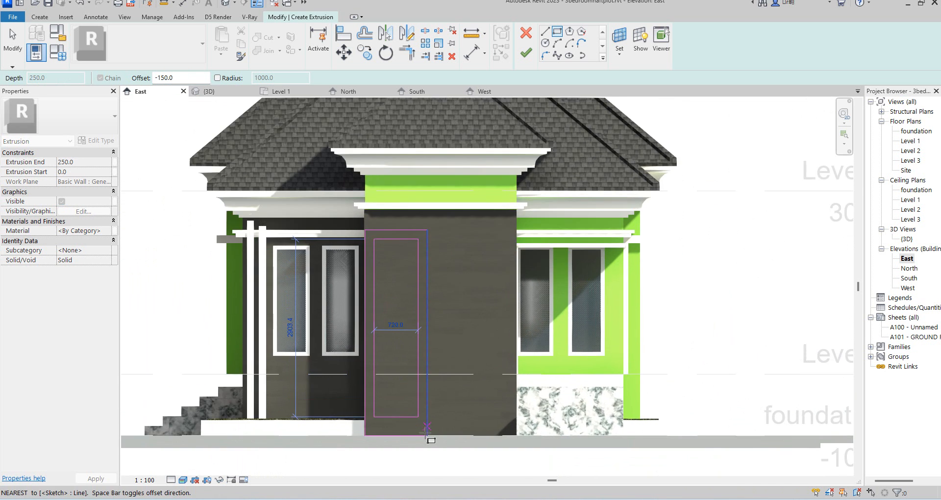
pyautogui.scroll(3, 426, 436)
pyautogui.click(426, 435)
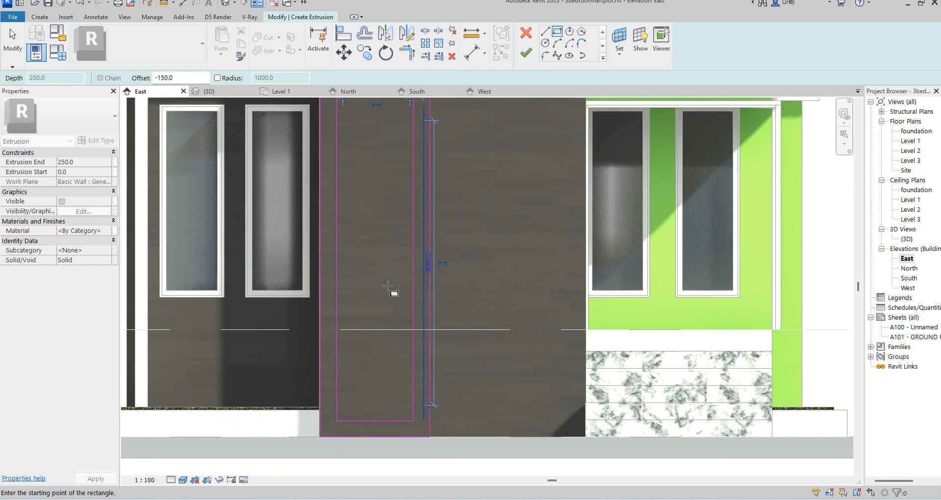
# Sketch two more nested rectangles inside the profile and finish the extrusion.
pyautogui.scroll(-2, 385, 305)
pyautogui.click(348, 145)
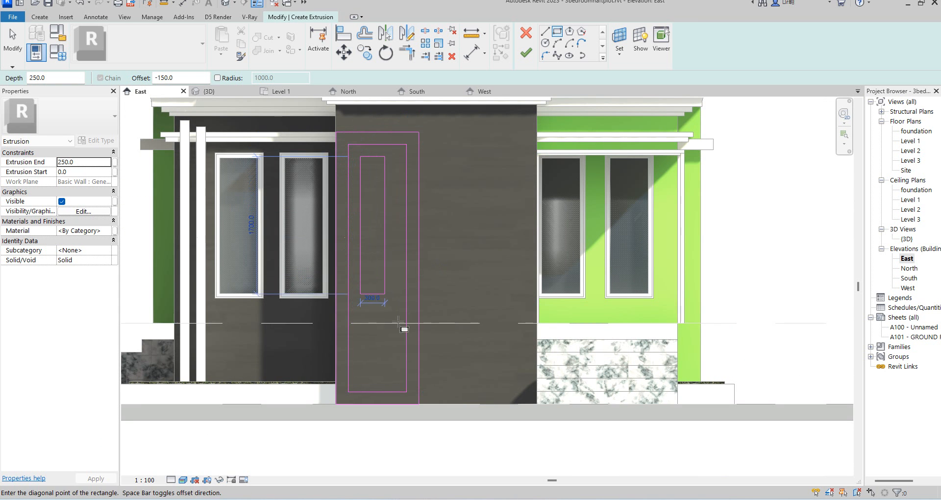
pyautogui.click(407, 392)
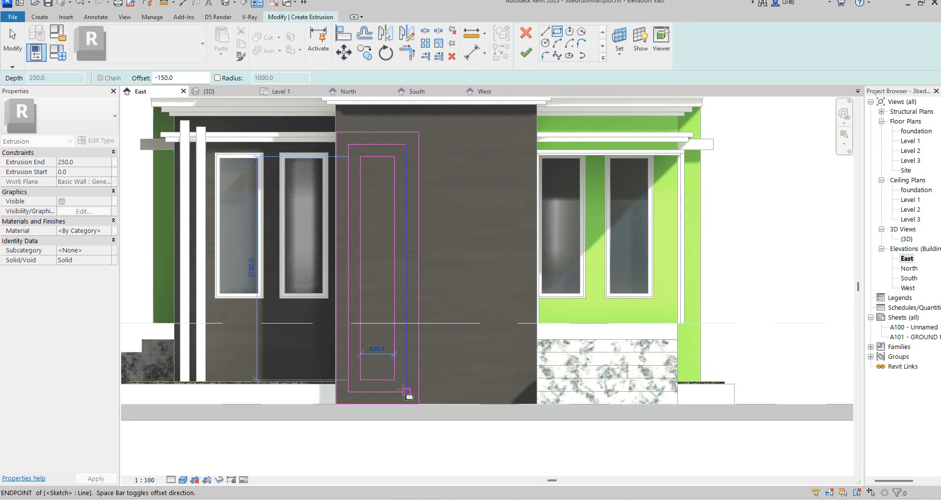
pyautogui.click(361, 157)
pyautogui.click(385, 322)
pyautogui.click(394, 380)
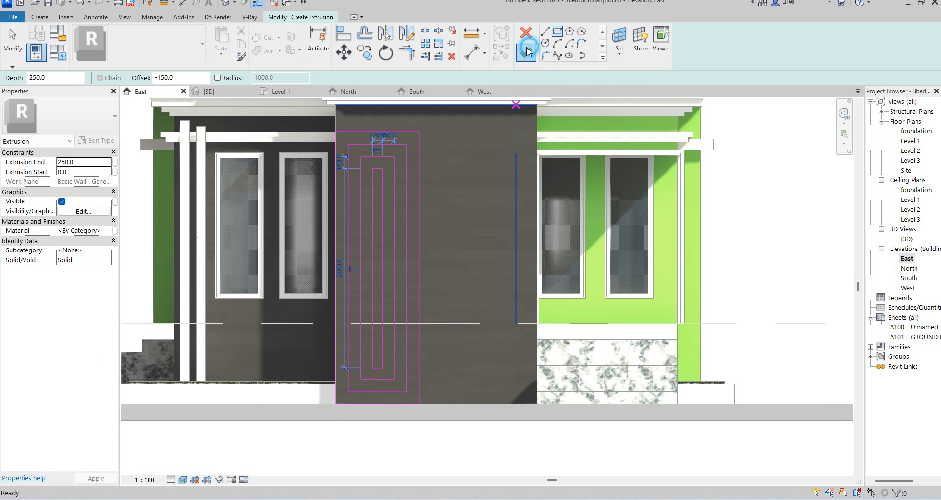
pyautogui.scroll(-3, 468, 284)
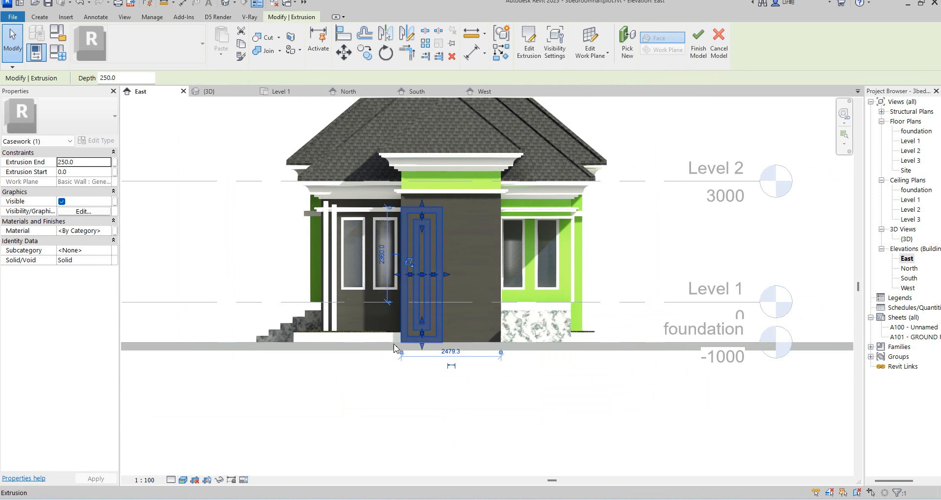
# Set the extrusion's material to Aluminium(8).
pyautogui.click(110, 232)
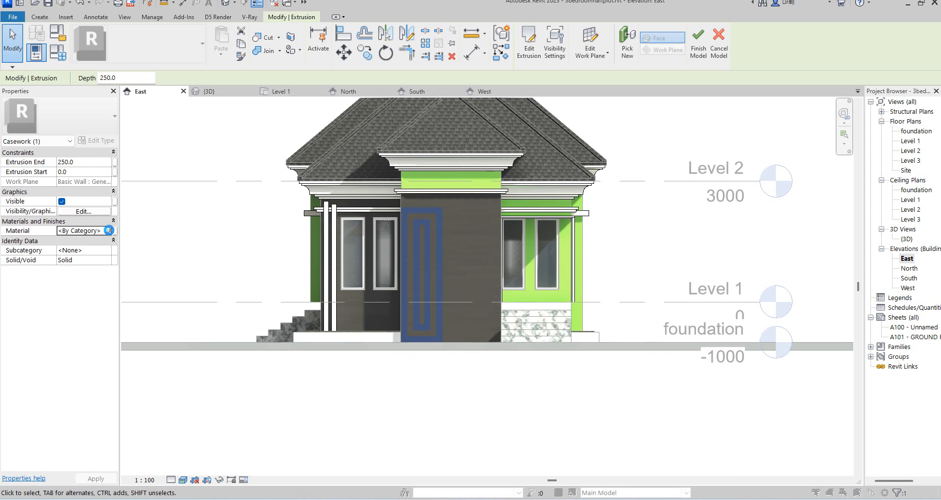
pyautogui.click(108, 231)
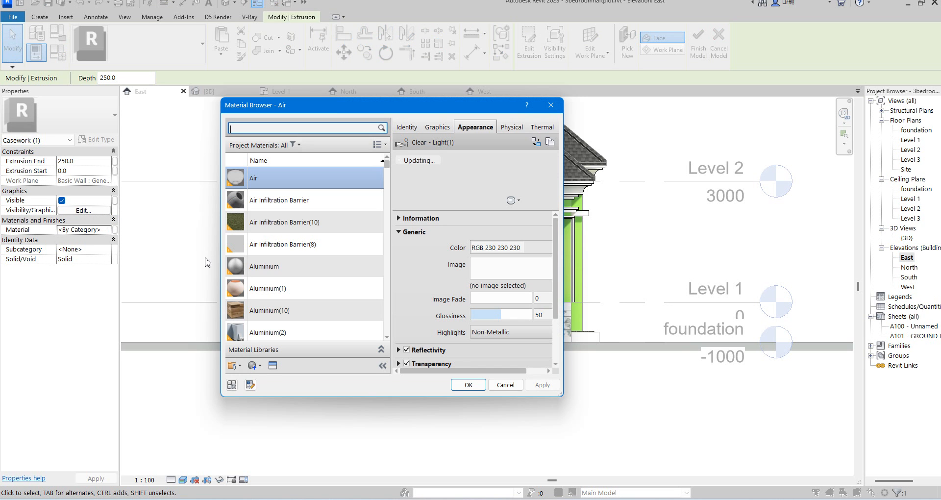
pyautogui.scroll(-4, 296, 310)
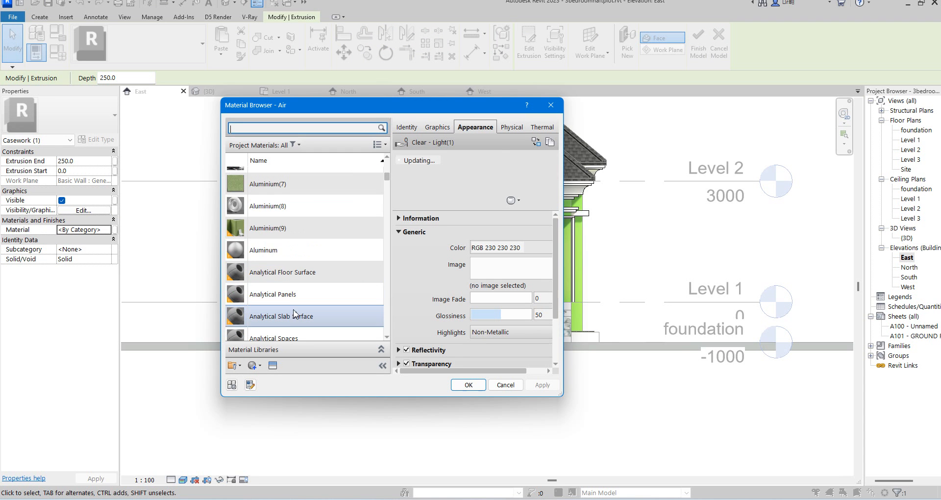
pyautogui.click(290, 206)
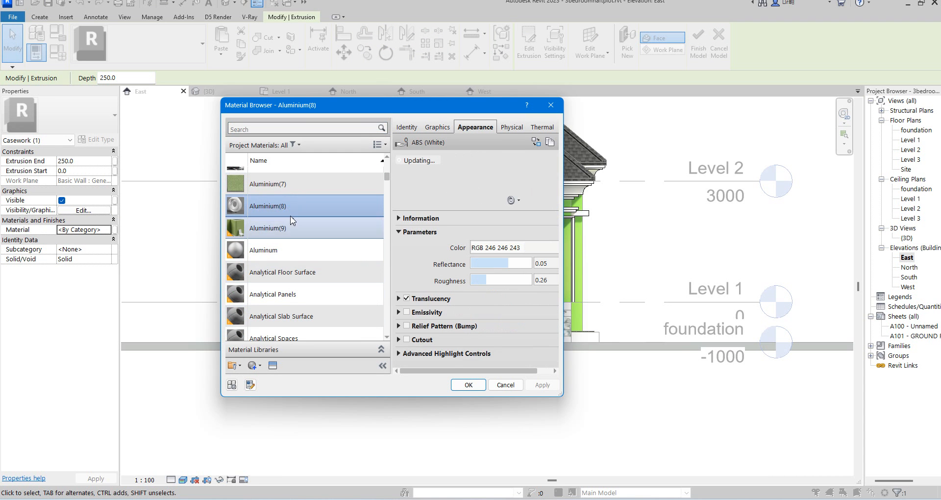
pyautogui.click(297, 205)
pyautogui.click(469, 386)
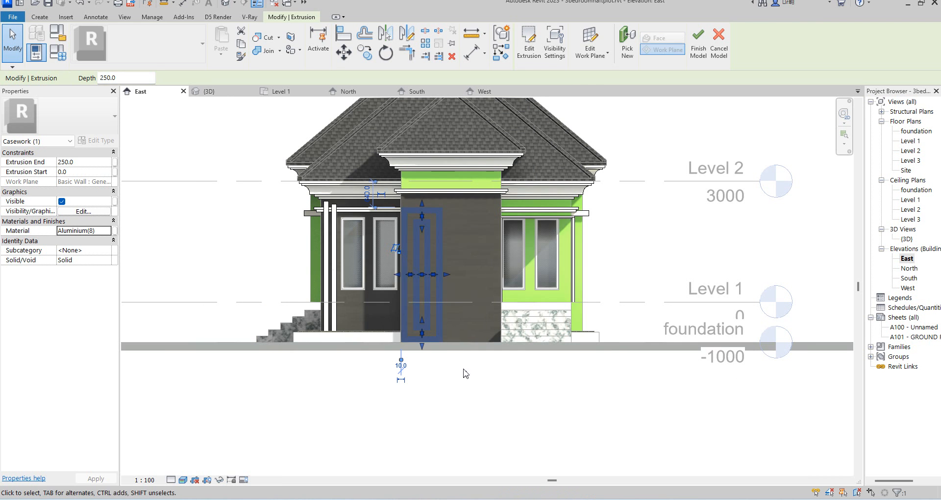
# Mirror a copy of the extrusion about the vertical centreline of the dark entrance wall.
pyautogui.click(486, 414)
pyautogui.scroll(3, 446, 271)
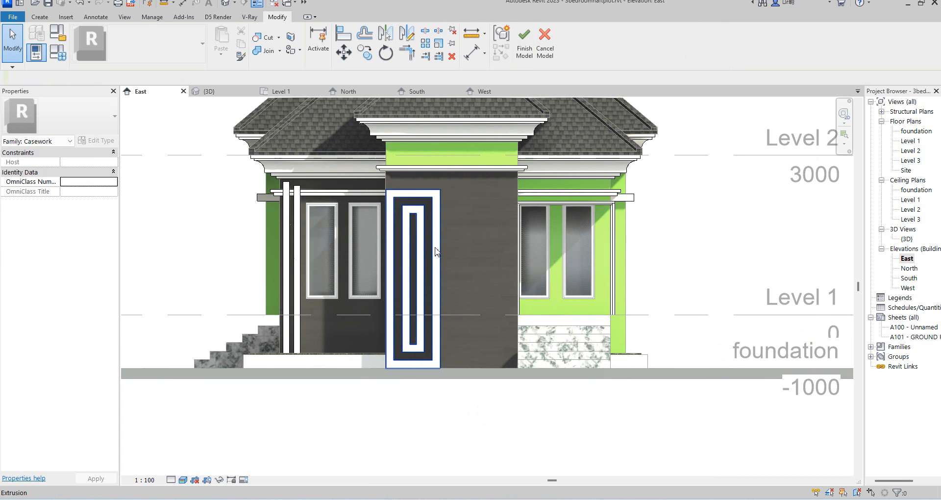
pyautogui.click(436, 248)
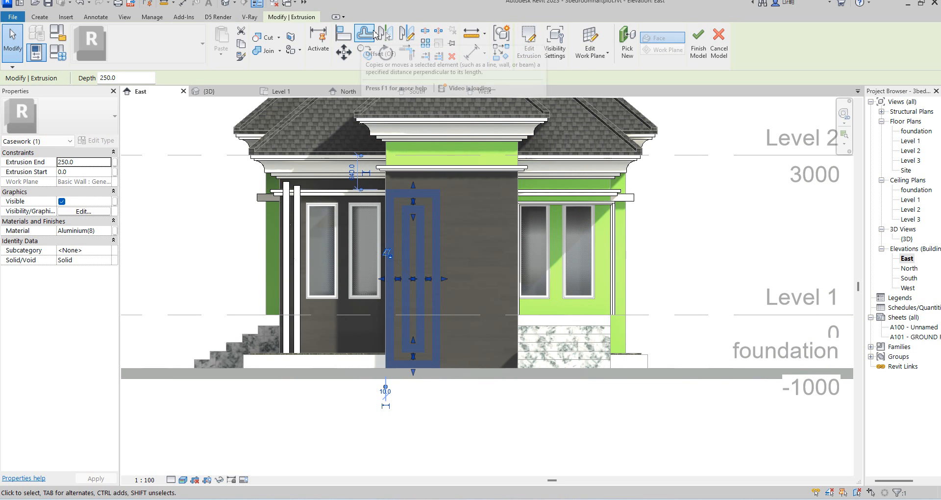
pyautogui.click(406, 33)
pyautogui.click(452, 172)
pyautogui.click(453, 151)
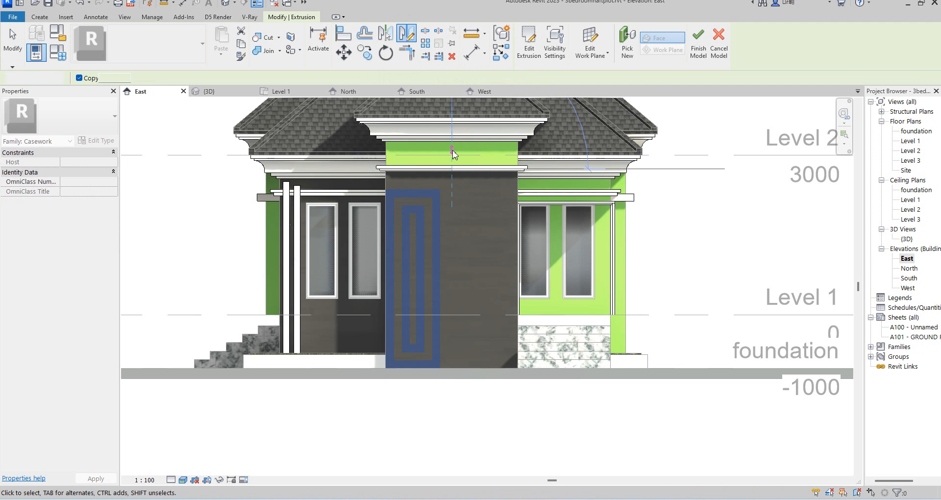
pyautogui.click(496, 426)
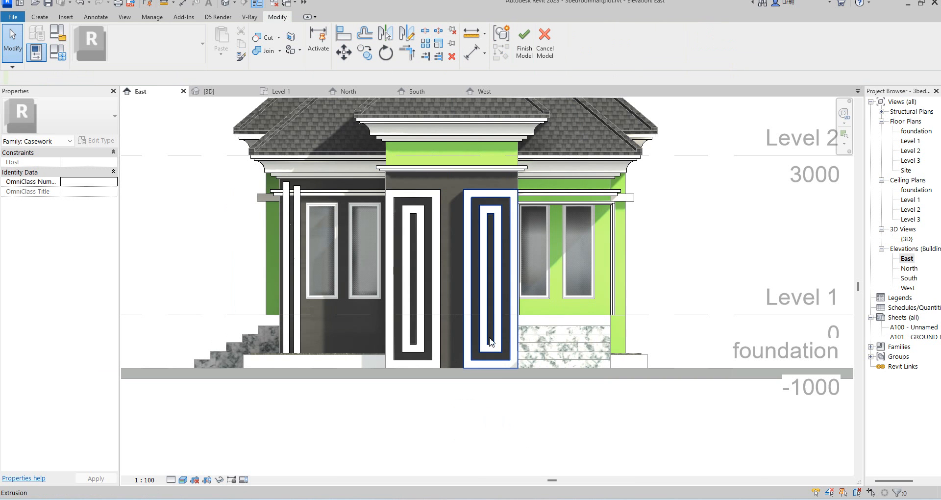
# Select both extrusions and set their Extrusion End to 120 mm.
pyautogui.click(469, 256)
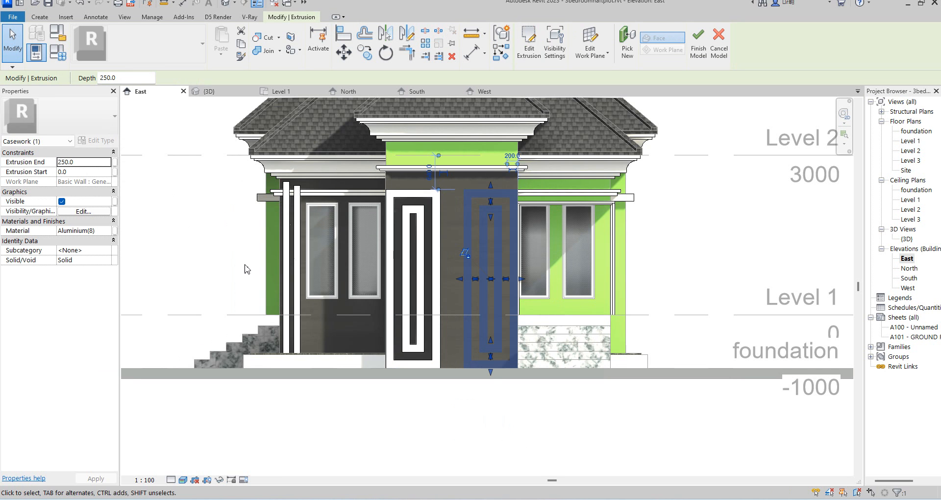
pyautogui.keyDown('ctrl'); pyautogui.click(398, 251); pyautogui.keyUp('ctrl')
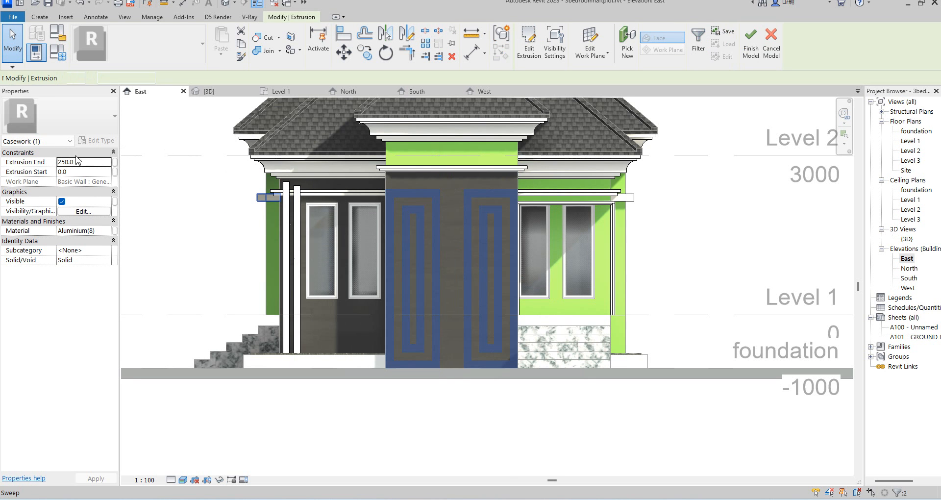
pyautogui.click(92, 162)
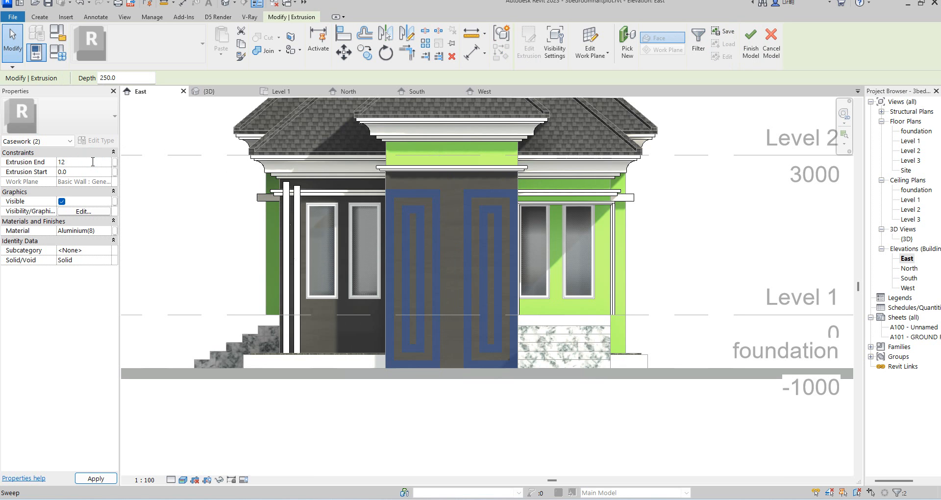
pyautogui.click(193, 222)
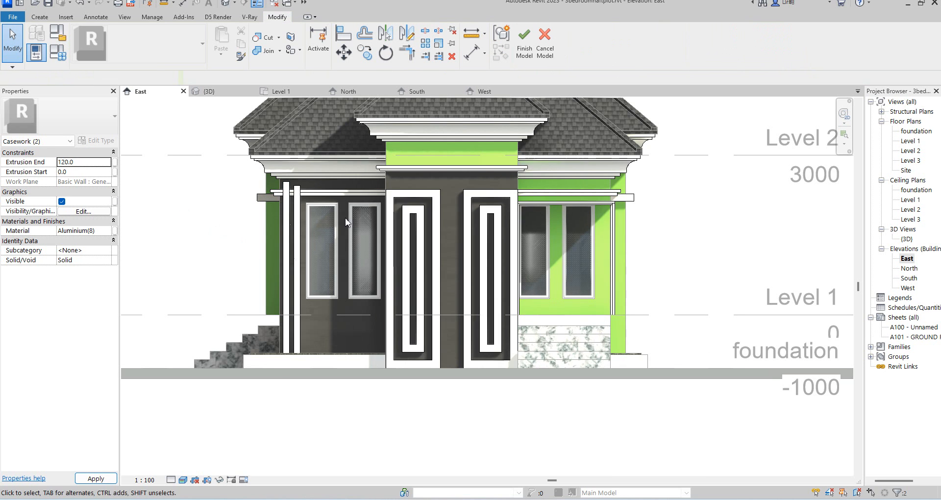
# In the 3D view, select both extrusions and set their Extrusion End to 80 mm.
pyautogui.doubleClick(906, 239)
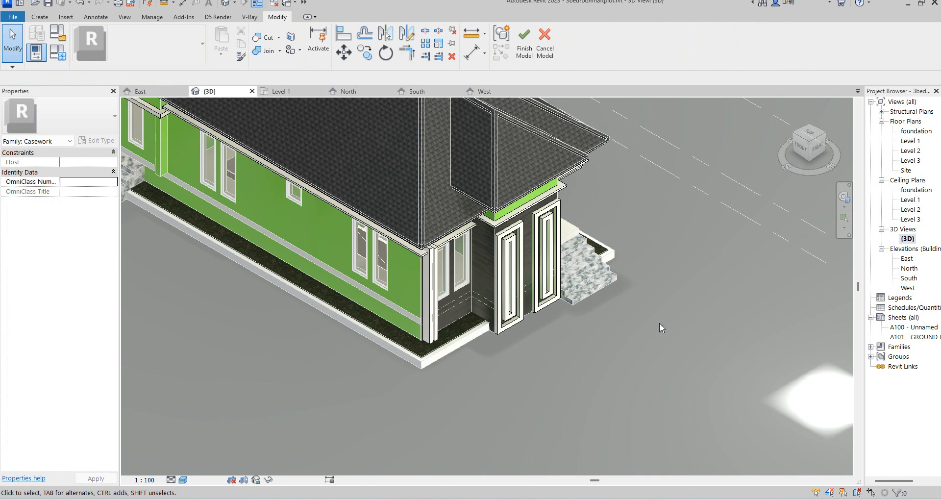
pyautogui.scroll(1, 584, 323)
pyautogui.scroll(2, 412, 161)
pyautogui.click(521, 197)
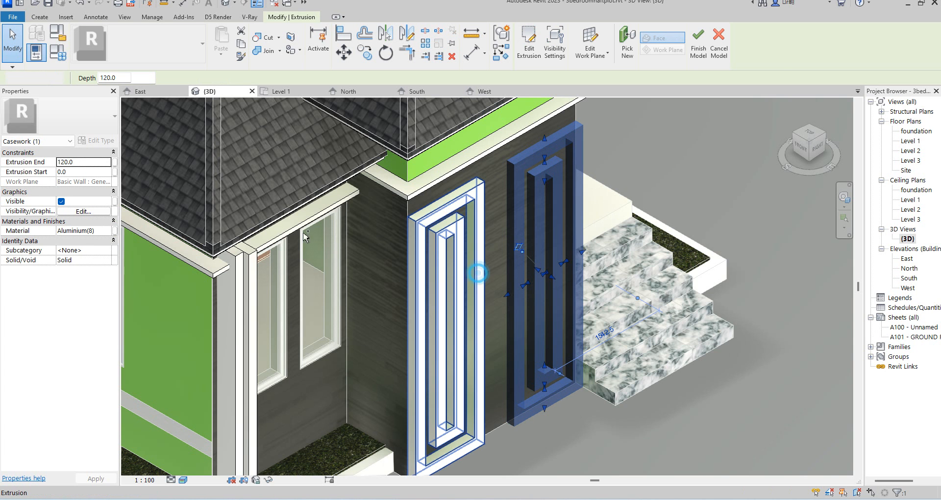
pyautogui.keyDown('ctrl'); pyautogui.click(466, 273); pyautogui.keyUp('ctrl')
pyautogui.click(83, 163)
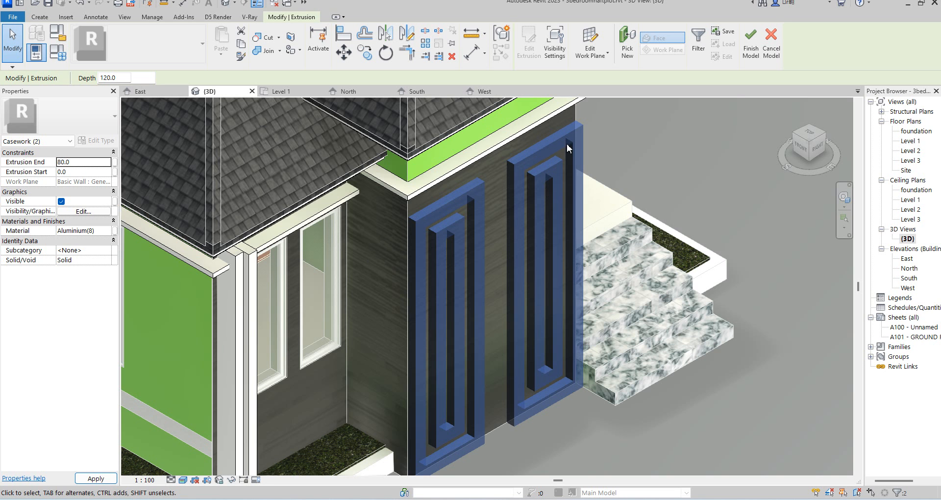
pyautogui.click(634, 130)
# Open the Level 1 floor plan and finish the in-place model.
pyautogui.scroll(-3, 571, 251)
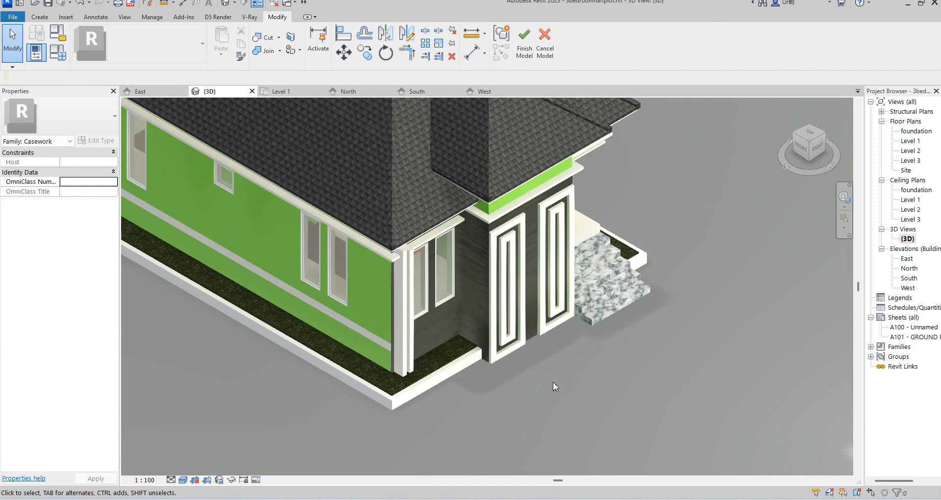
pyautogui.scroll(-2, 556, 377)
pyautogui.scroll(2, 502, 413)
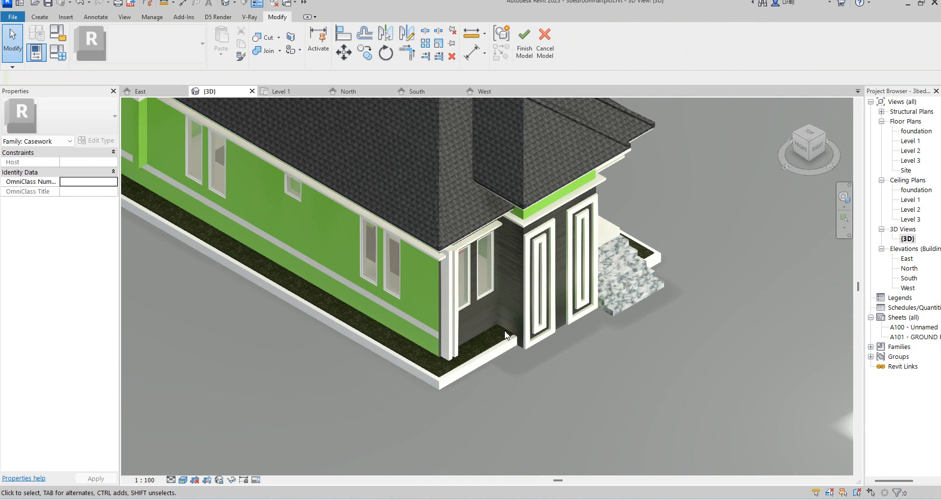
pyautogui.doubleClick(908, 141)
pyautogui.scroll(-5, 658, 304)
pyautogui.click(524, 53)
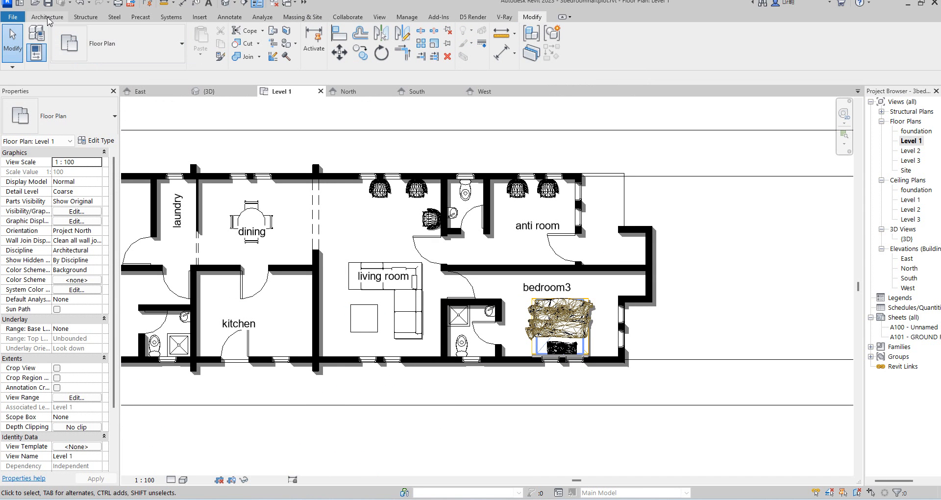
pyautogui.click(47, 18)
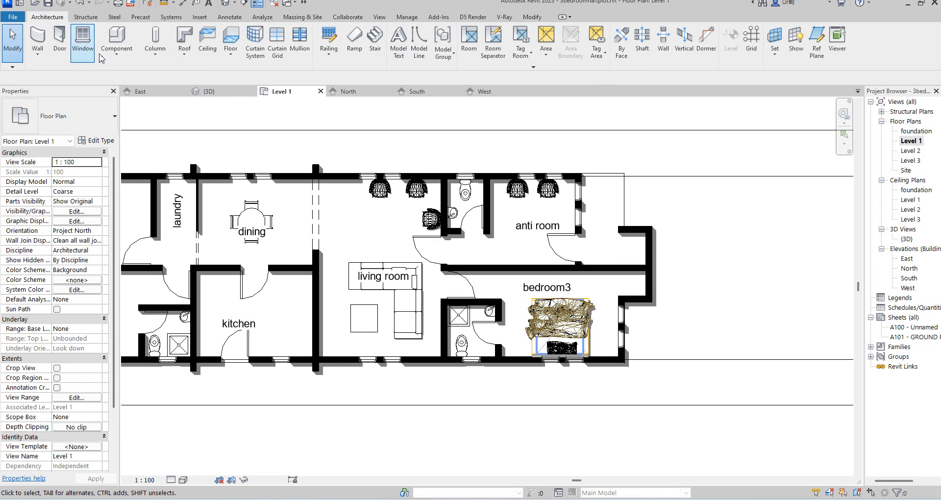
pyautogui.click(117, 37)
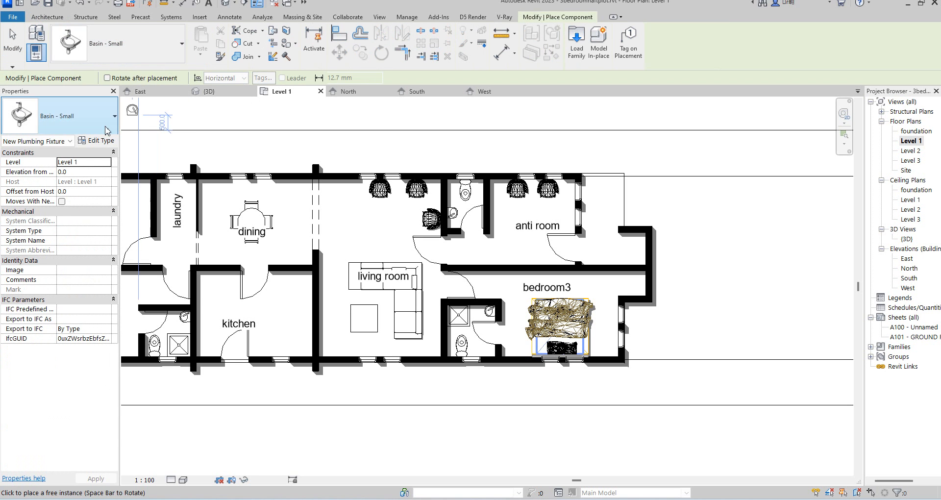
pyautogui.click(108, 126)
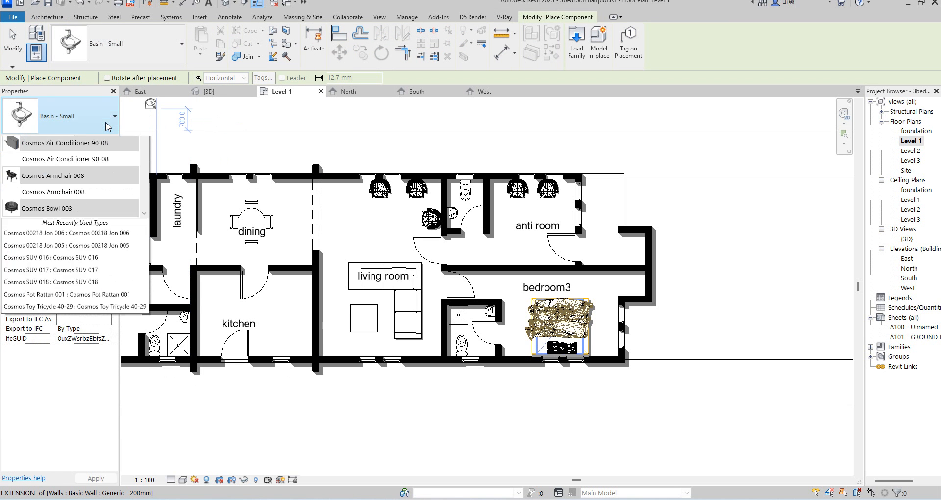
pyautogui.moveTo(145, 167); pyautogui.dragTo(143, 256)
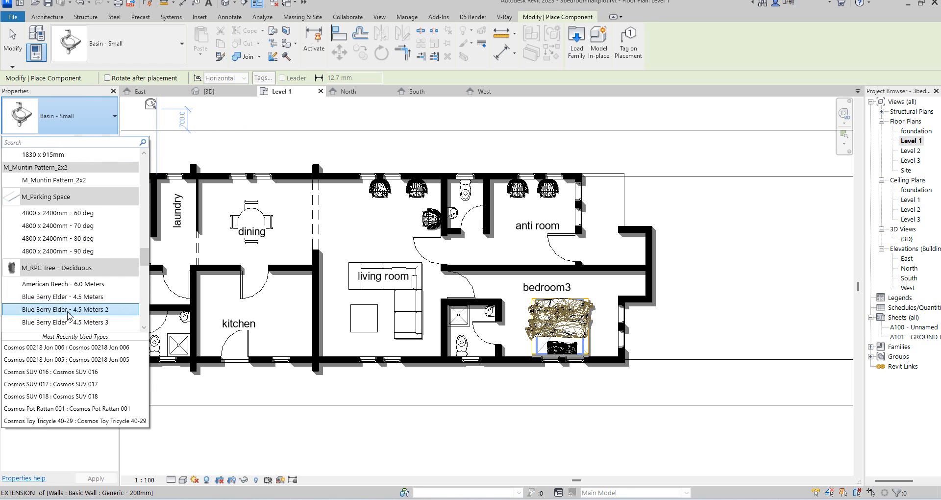
pyautogui.click(55, 297)
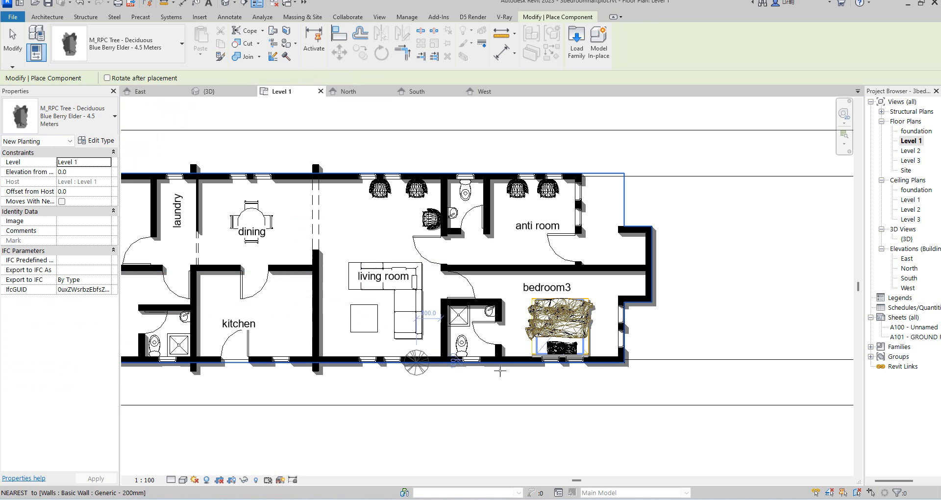
pyautogui.scroll(2, 608, 374)
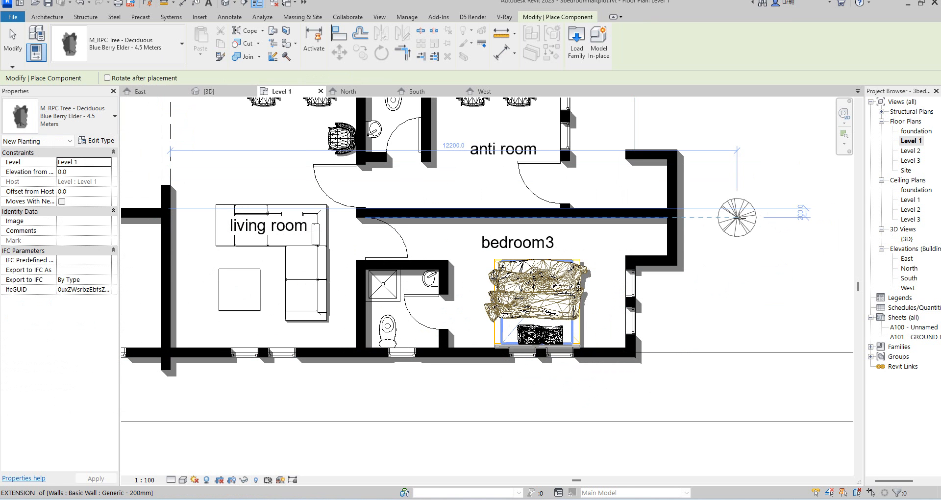
pyautogui.rightClick(753, 265)
pyautogui.click(764, 274)
# Open the foundation plan and place Blue Berry Elder tree components along the south edge of the foundation.
pyautogui.doubleClick(916, 131)
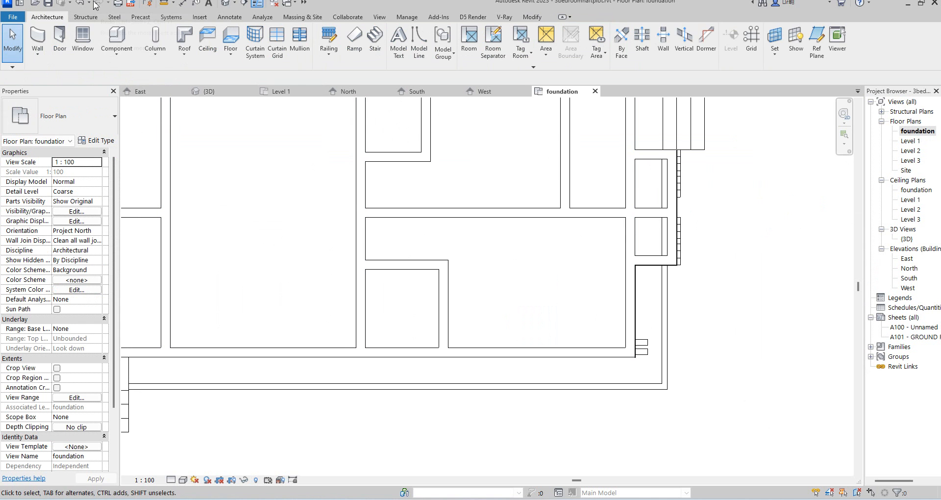
pyautogui.click(117, 37)
pyautogui.scroll(3, 627, 371)
pyautogui.click(670, 379)
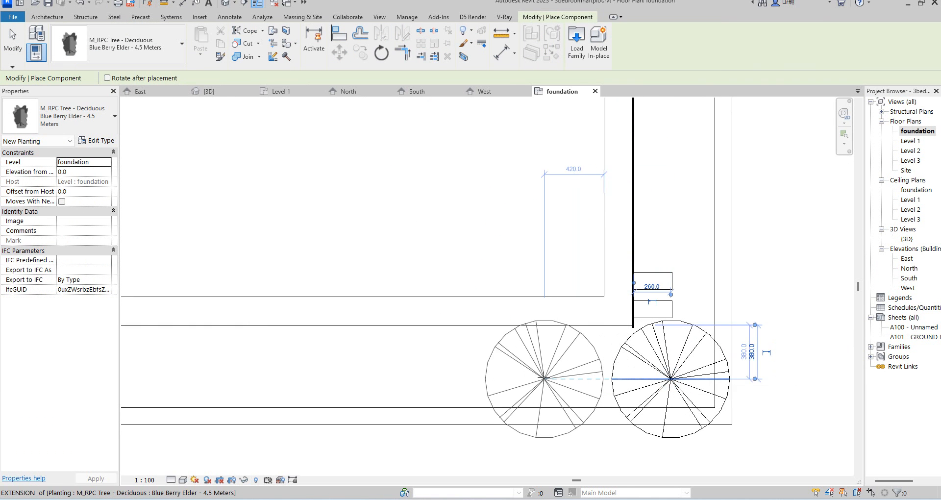
pyautogui.click(544, 377)
pyautogui.scroll(-4, 592, 372)
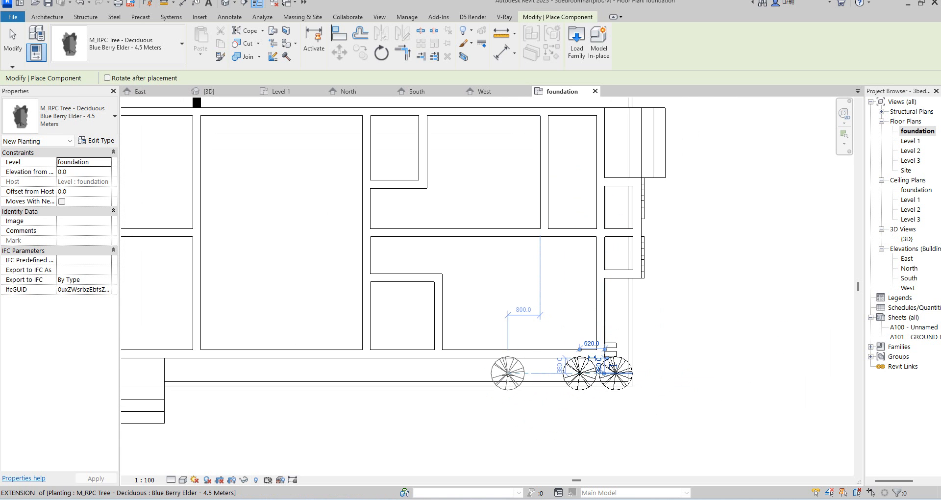
pyautogui.click(507, 373)
pyautogui.click(467, 373)
pyautogui.click(378, 374)
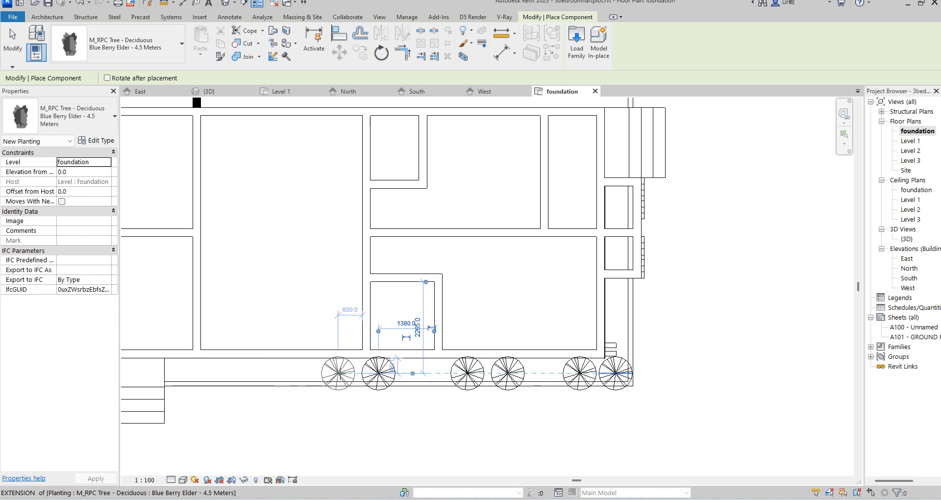
pyautogui.click(338, 373)
pyautogui.click(262, 374)
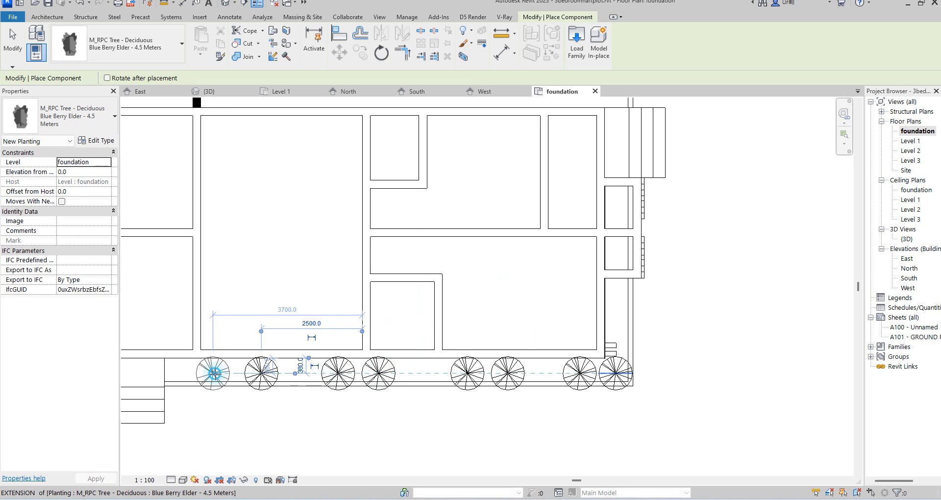
# Place two more Blue Berry Elder trees along the east edge beside the entrance.
pyautogui.scroll(2, 625, 295)
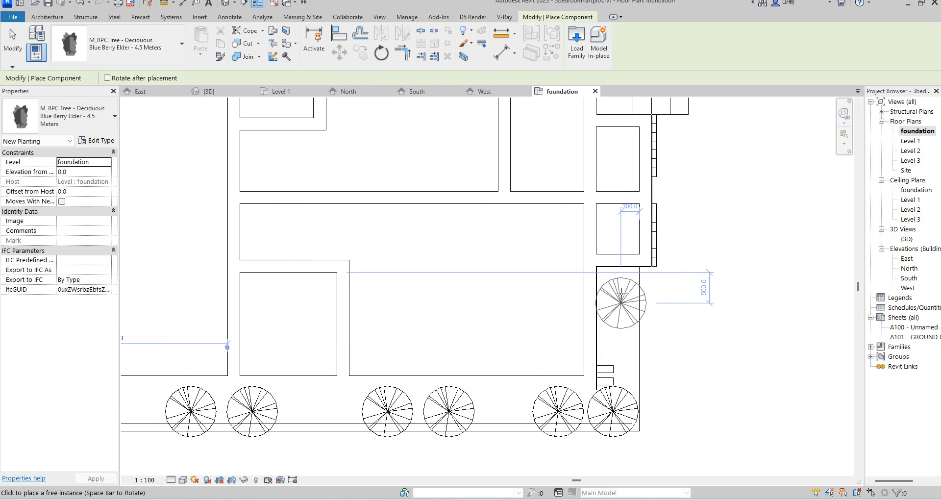
pyautogui.click(621, 296)
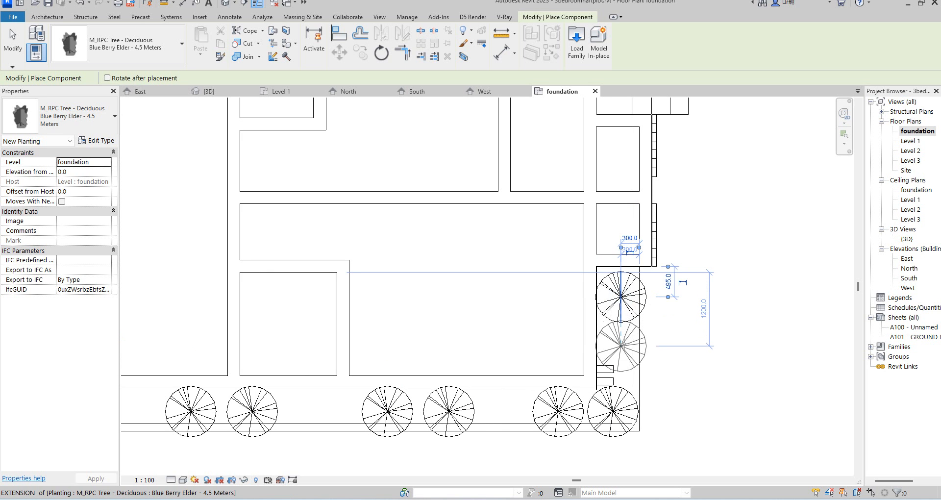
pyautogui.scroll(3, 624, 345)
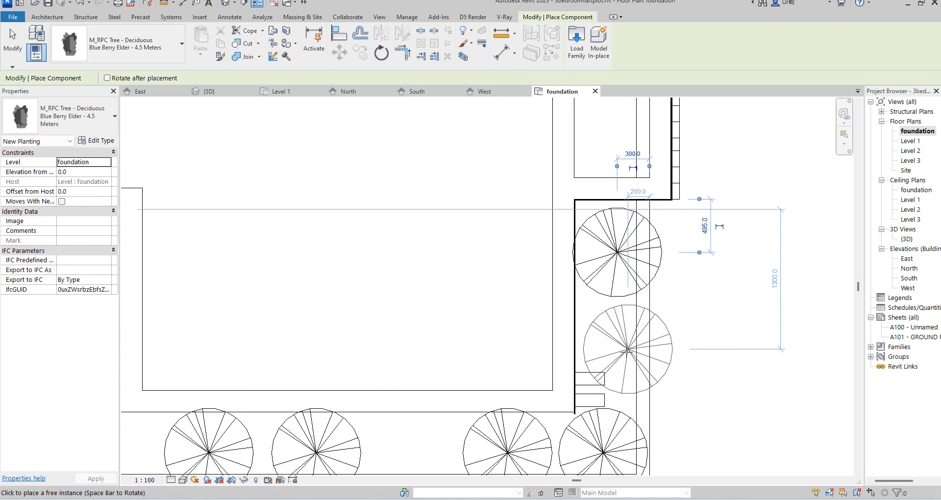
pyautogui.click(617, 352)
# Place Blue Berry Elder trees along the north edge of the foundation near the east corner.
pyautogui.scroll(-4, 618, 409)
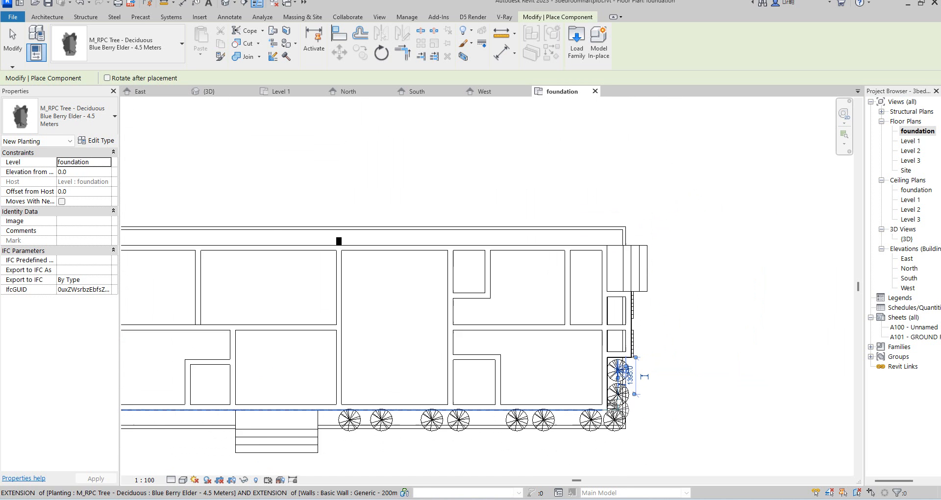
pyautogui.scroll(2, 591, 226)
pyautogui.click(599, 243)
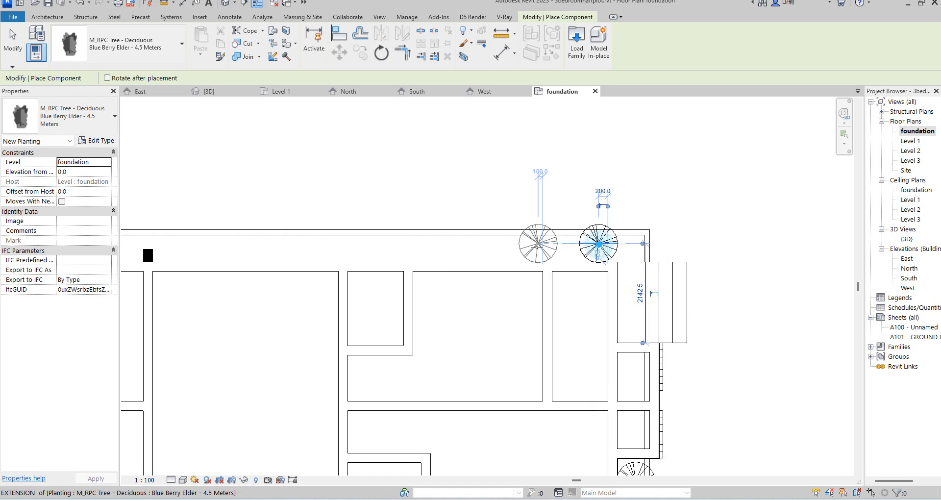
pyautogui.click(539, 244)
pyautogui.click(296, 244)
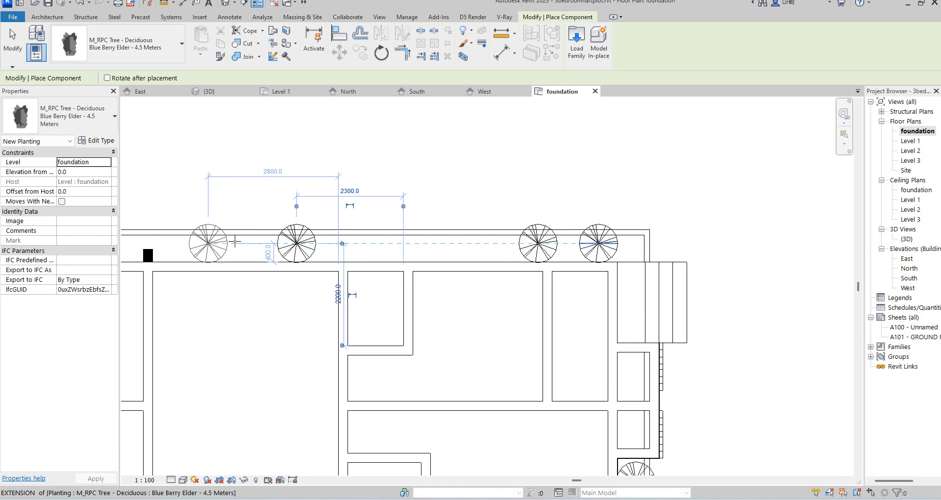
pyautogui.click(241, 243)
# Place further trees toward the west end of the north edge and finish placing components.
pyautogui.scroll(-3, 481, 265)
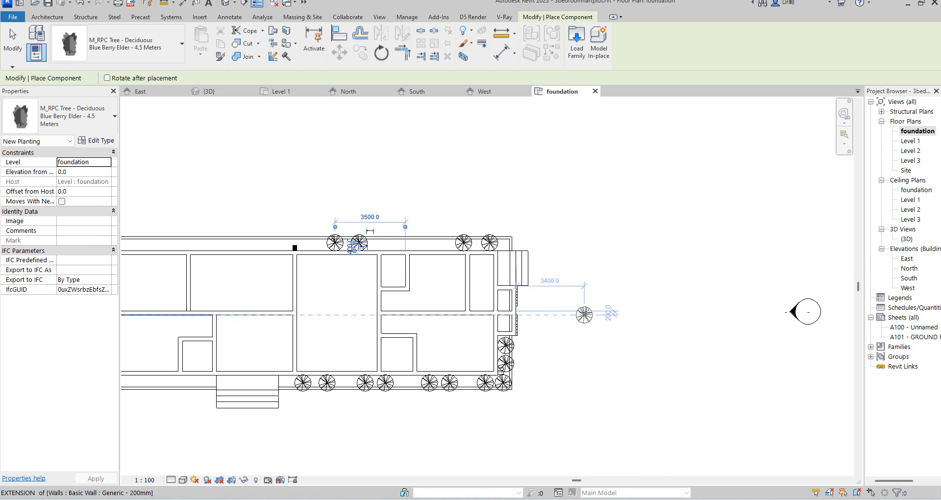
pyautogui.scroll(-2, 529, 284)
pyautogui.scroll(5, 233, 286)
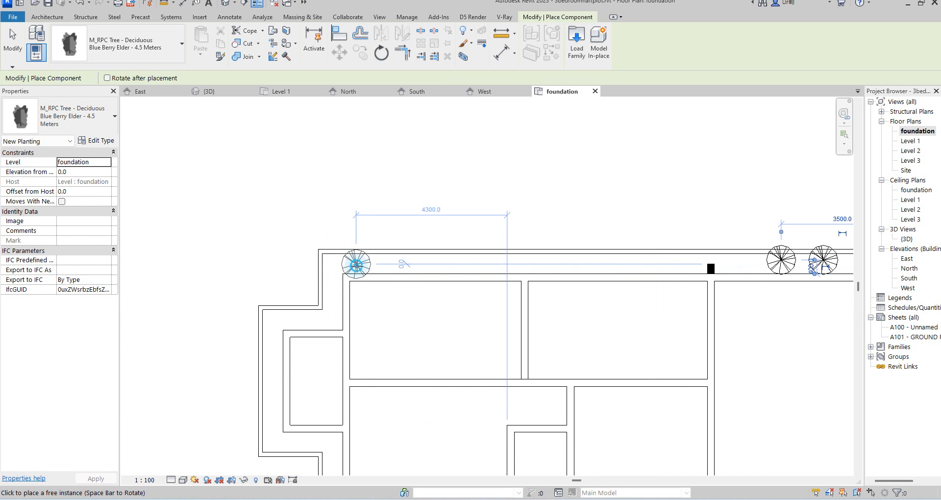
pyautogui.click(355, 264)
pyautogui.scroll(3, 400, 264)
pyautogui.click(416, 265)
pyautogui.click(362, 267)
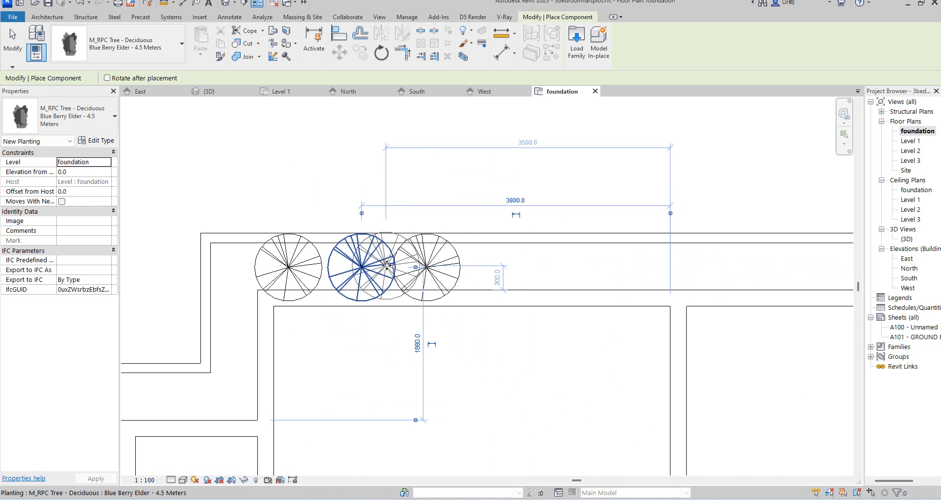
pyautogui.press('Escape')
pyautogui.press('Escape')
pyautogui.scroll(-10, 564, 275)
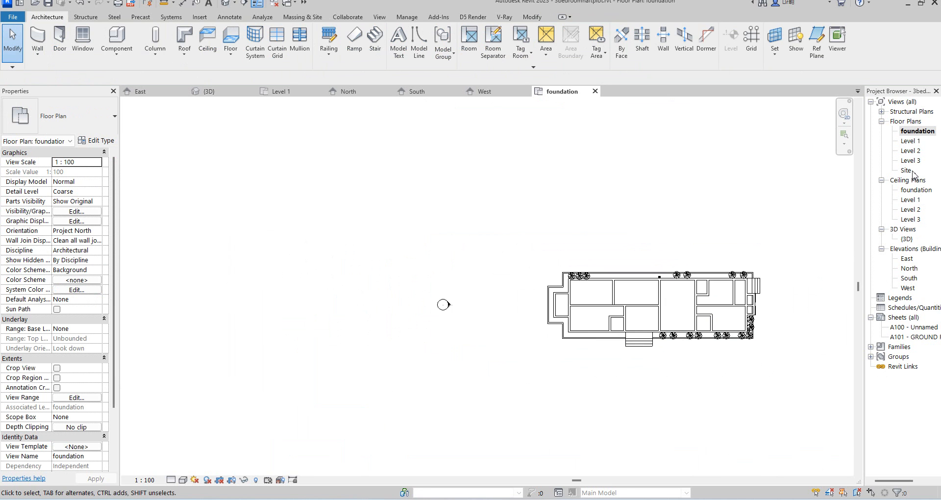
# In the 3D view, select two trees by the entrance and duplicate their type.
pyautogui.doubleClick(906, 239)
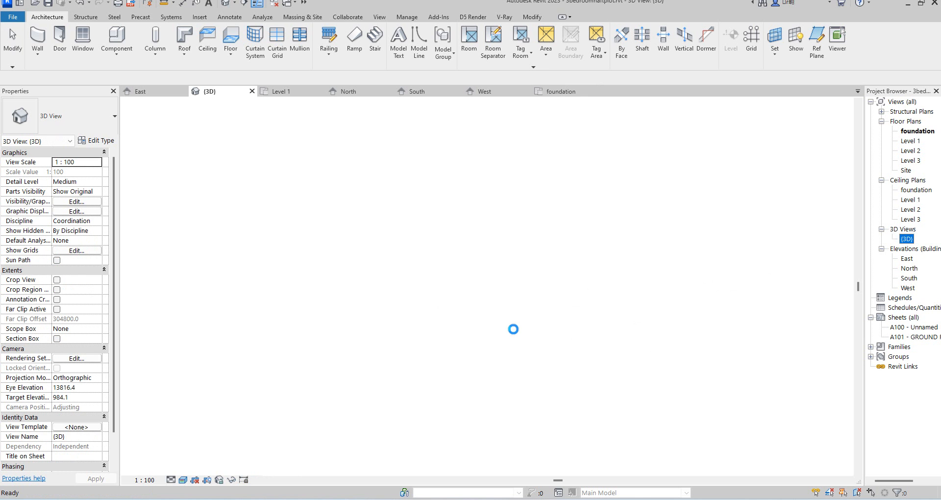
pyautogui.scroll(5, 431, 343)
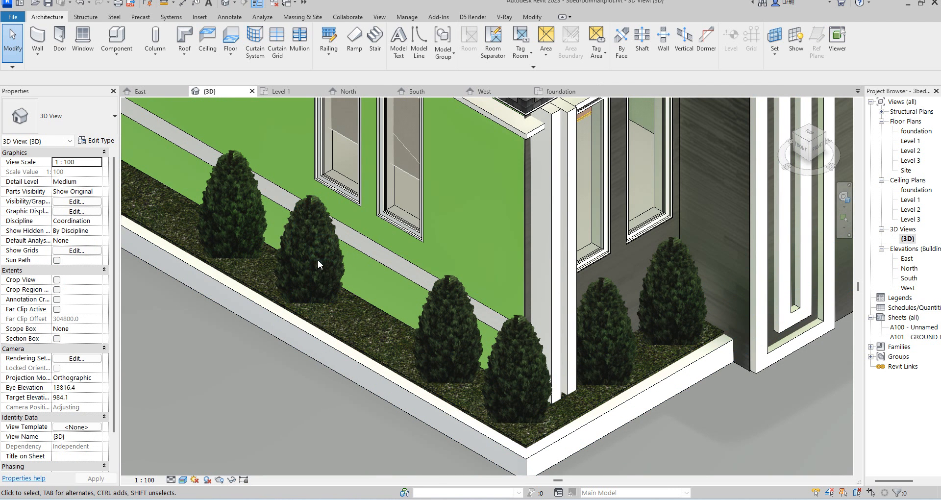
pyautogui.click(324, 269)
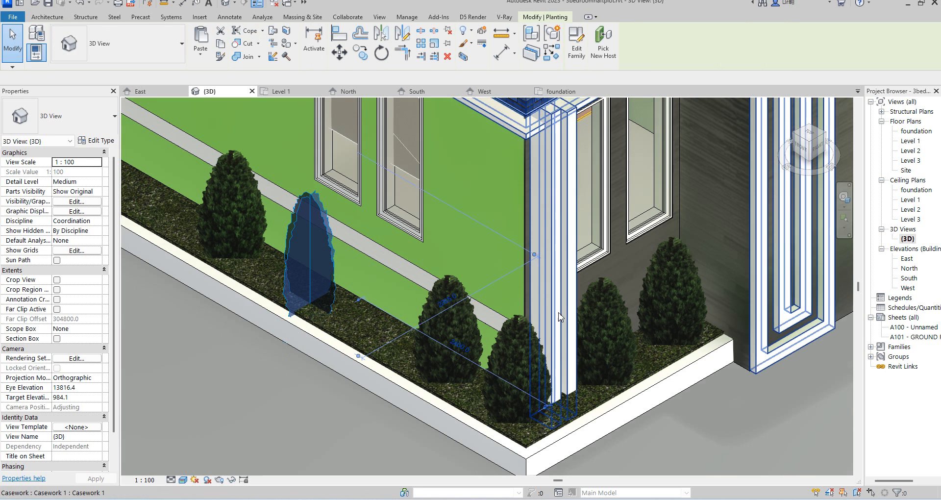
pyautogui.keyDown('ctrl'); pyautogui.click(615, 307); pyautogui.keyUp('ctrl')
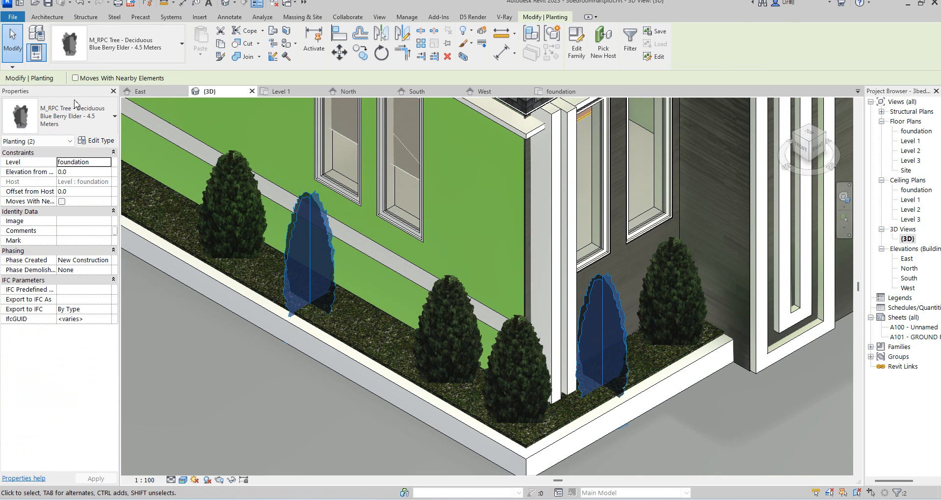
pyautogui.click(108, 141)
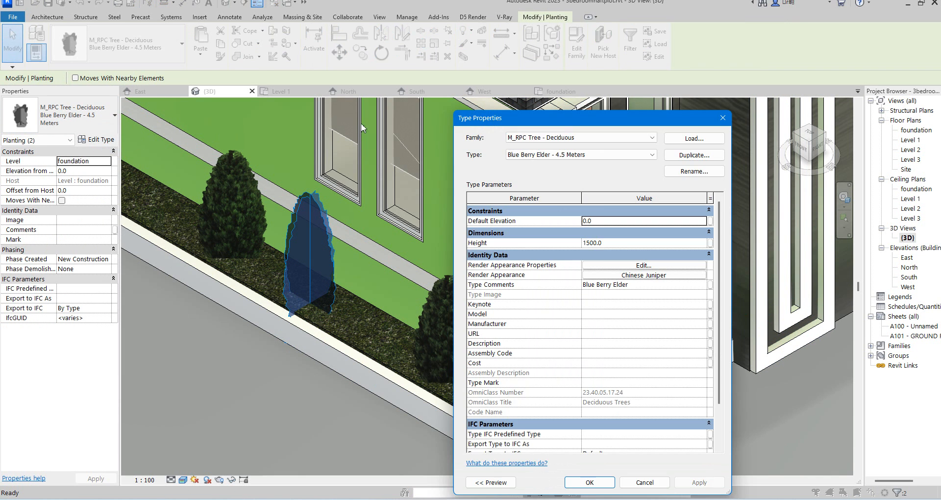
pyautogui.click(692, 156)
pyautogui.click(605, 327)
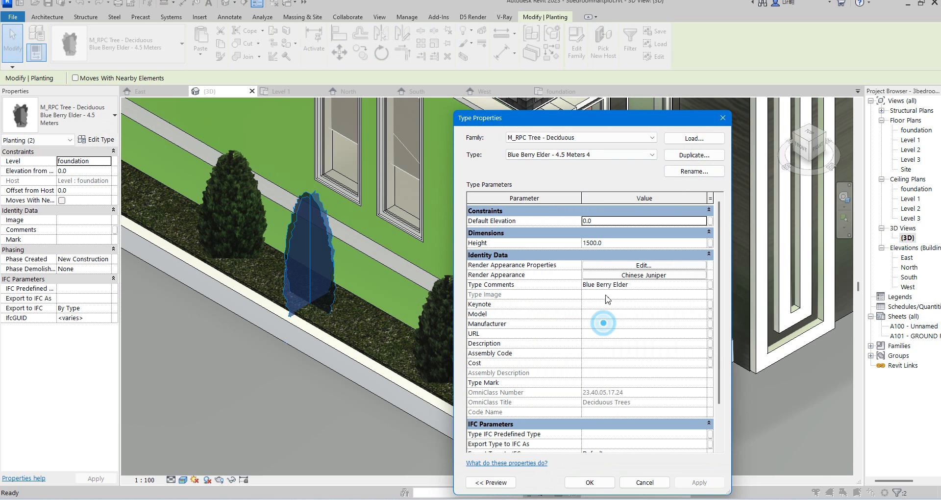
# Set the duplicated tree type's Render Appearance to Sweet Mock Orange from the Shrubs & Grasses class.
pyautogui.click(648, 265)
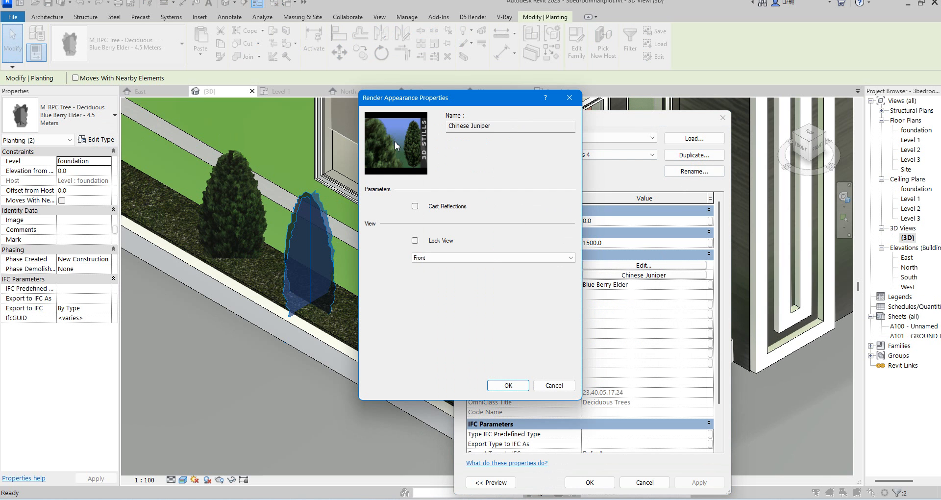
pyautogui.click(570, 100)
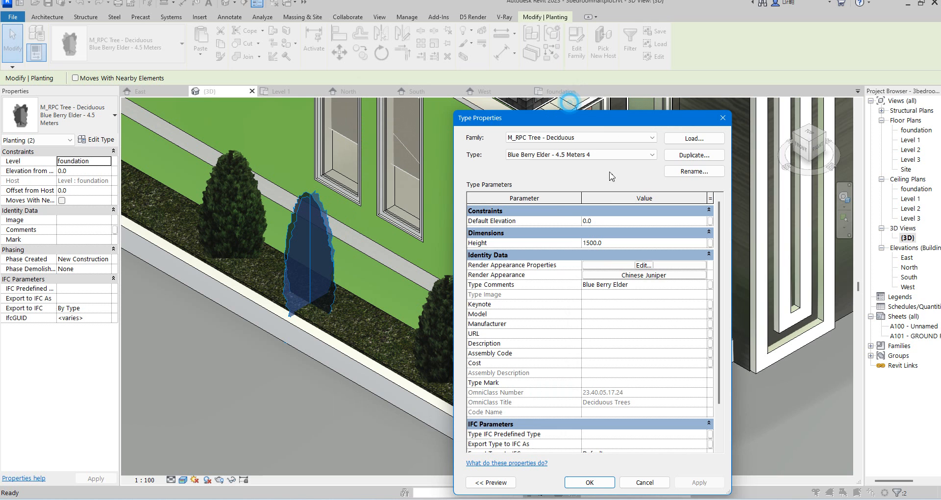
pyautogui.click(644, 277)
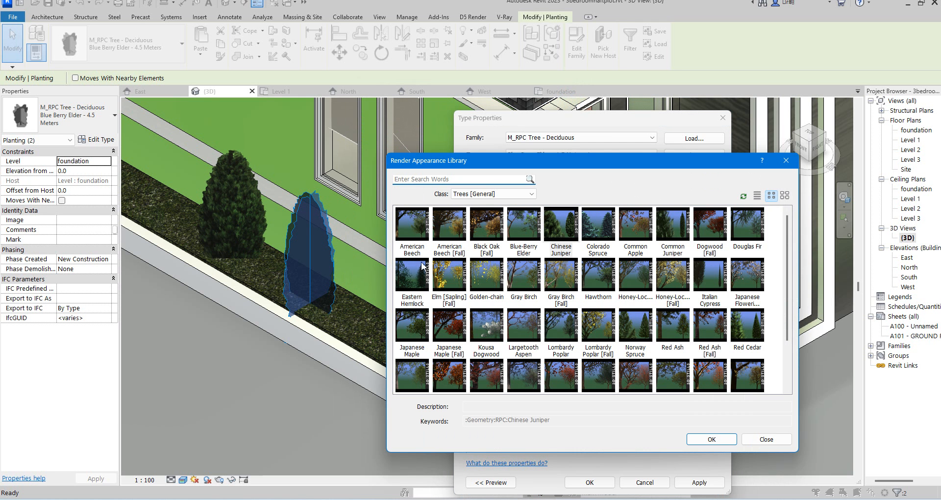
pyautogui.click(529, 196)
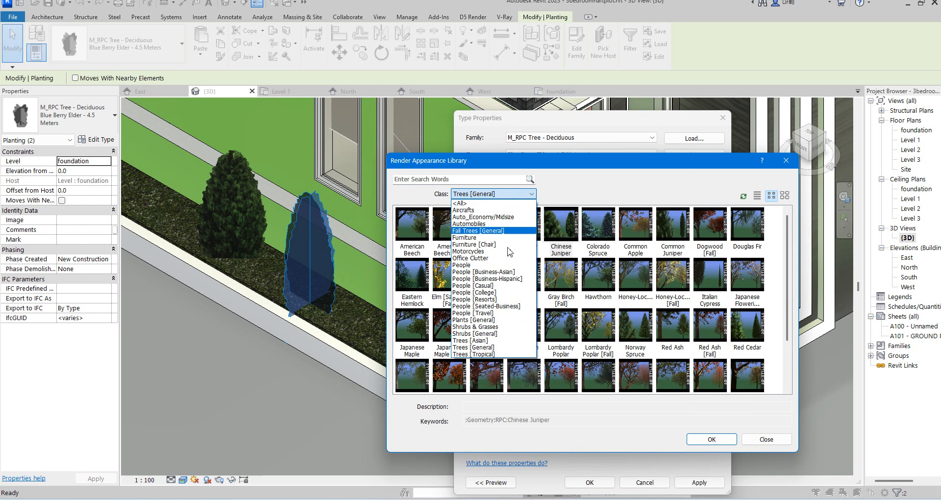
pyautogui.click(471, 326)
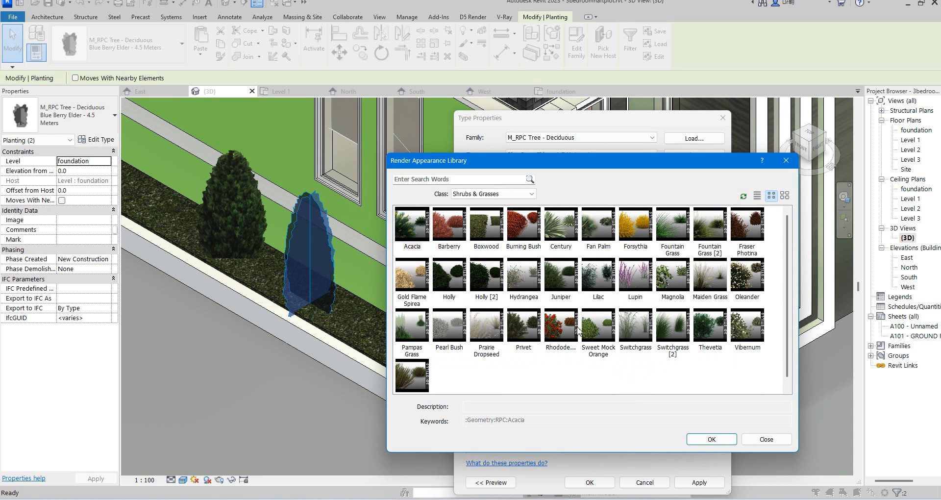
pyautogui.doubleClick(599, 331)
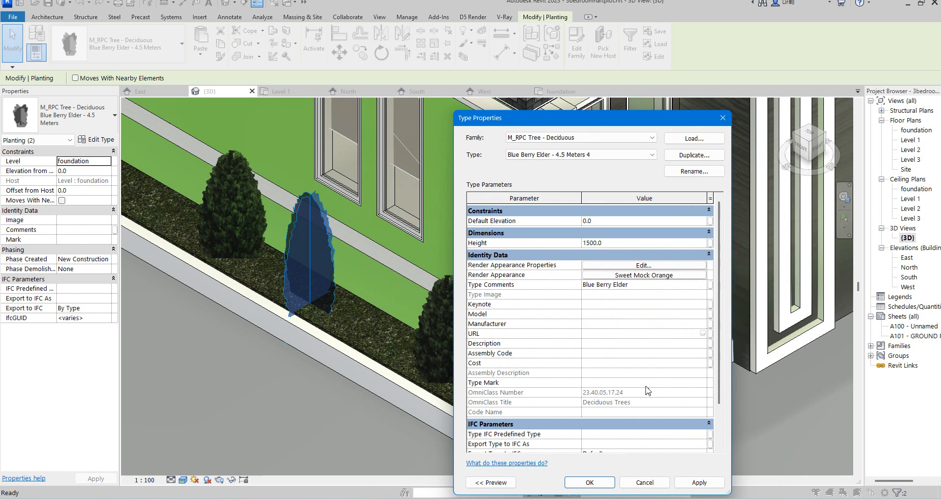
pyautogui.click(594, 484)
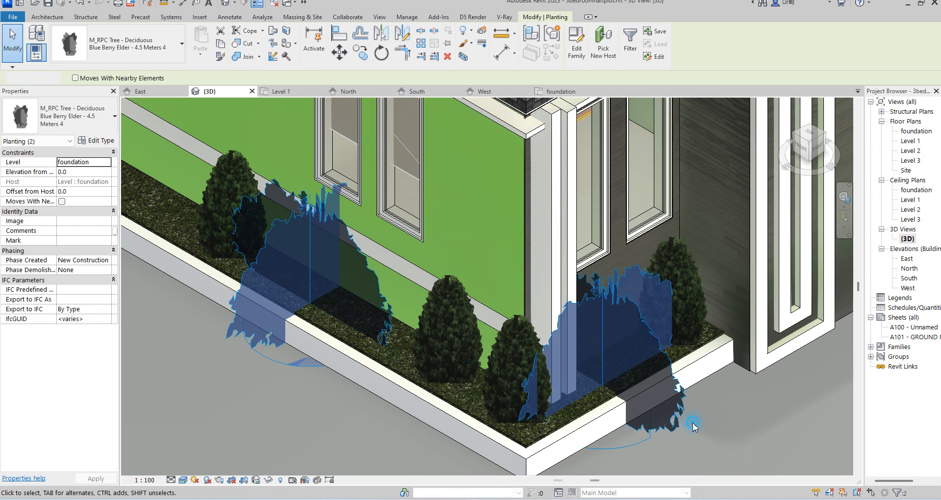
# Select one of the entrance shrubs and change its type's Render Appearance to Rhododendron.
pyautogui.click(693, 422)
pyautogui.scroll(-2, 687, 429)
pyautogui.scroll(2, 686, 429)
pyautogui.scroll(-2, 686, 429)
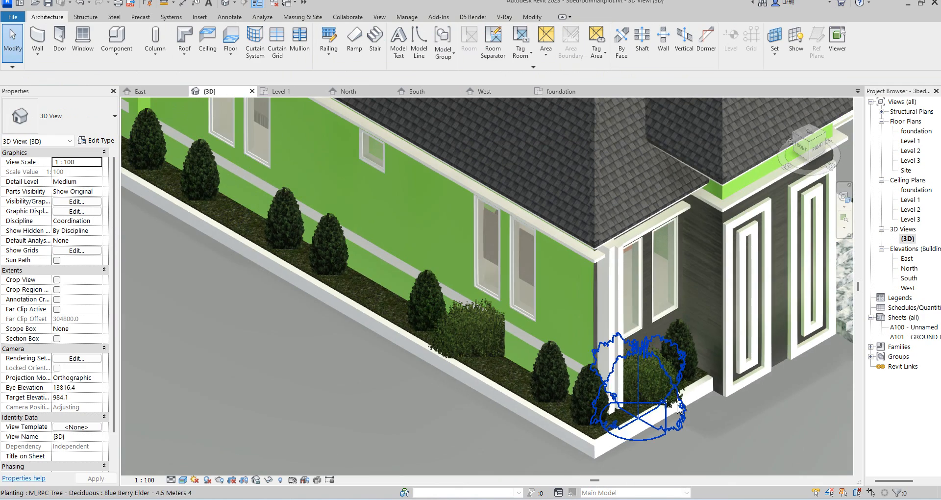
pyautogui.click(669, 390)
pyautogui.click(731, 452)
pyautogui.click(666, 378)
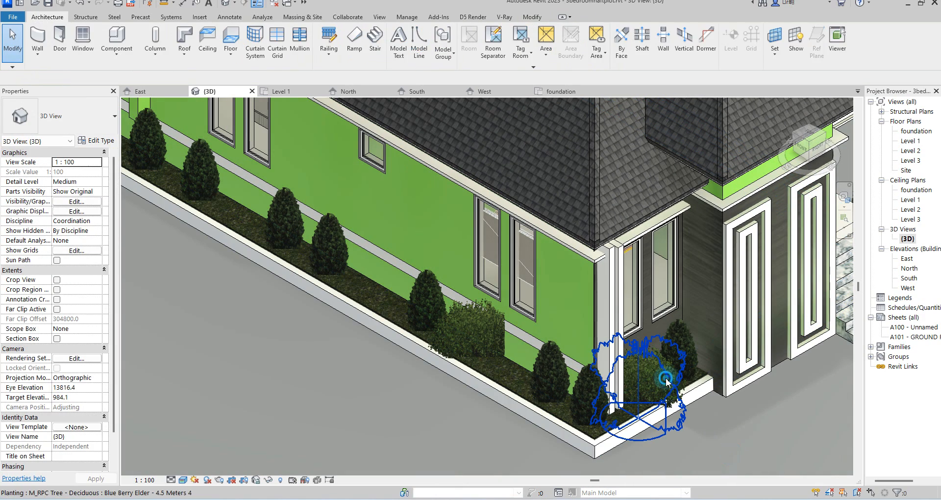
pyautogui.click(97, 140)
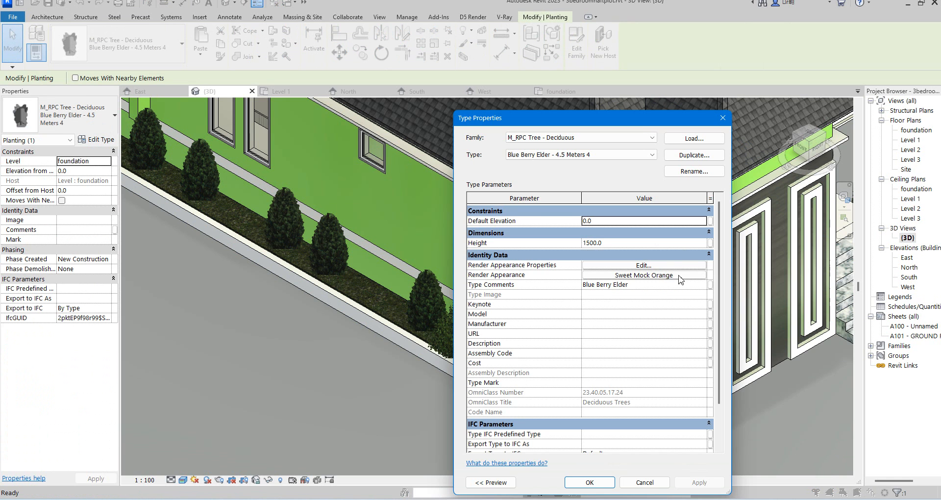
pyautogui.click(680, 276)
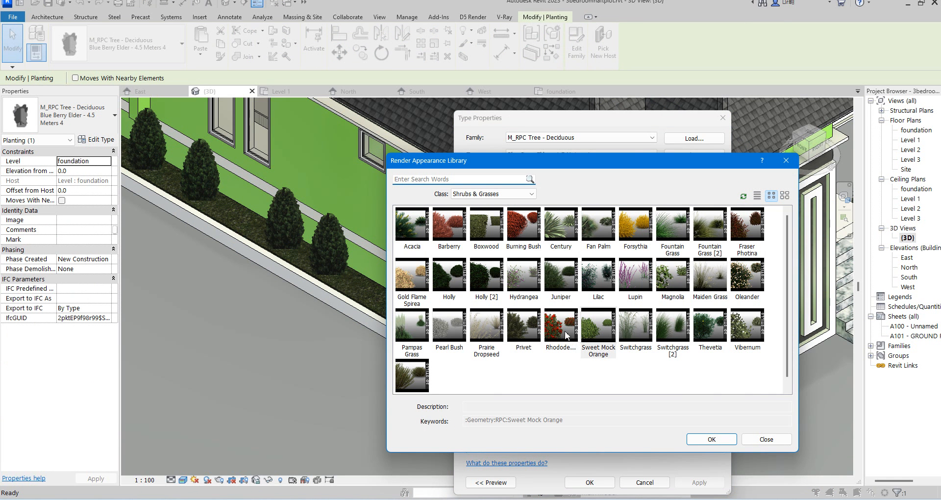
pyautogui.click(558, 329)
pyautogui.click(707, 440)
pyautogui.click(586, 483)
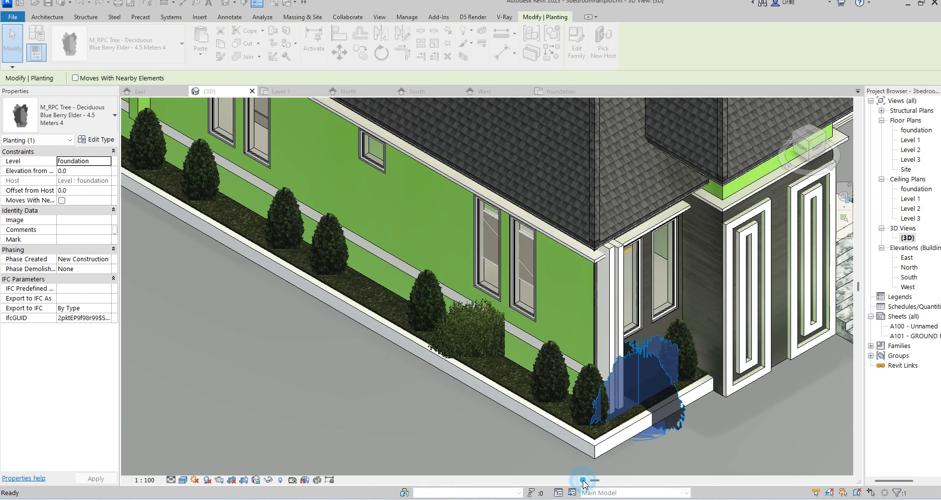
# Review the new Rhododendron shrubs around the entrance in the 3D view.
pyautogui.click(733, 447)
pyautogui.scroll(-3, 661, 423)
pyautogui.scroll(3, 661, 422)
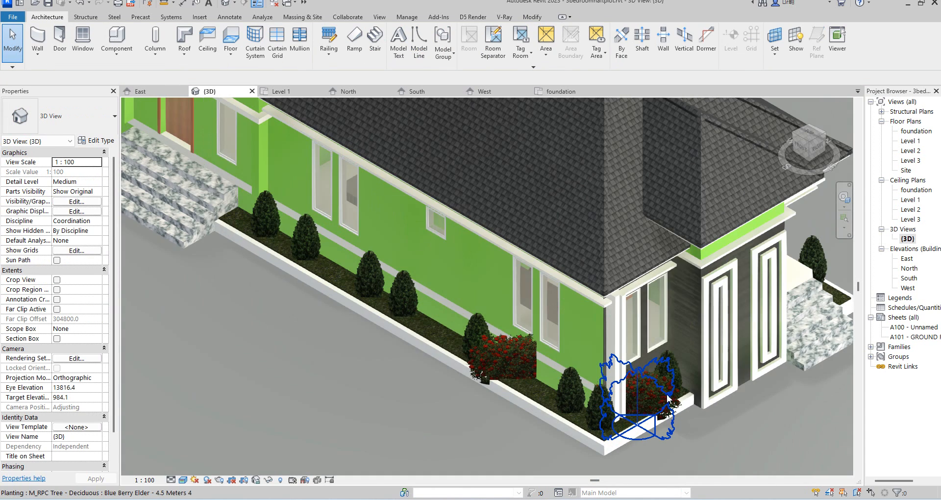
pyautogui.click(657, 416)
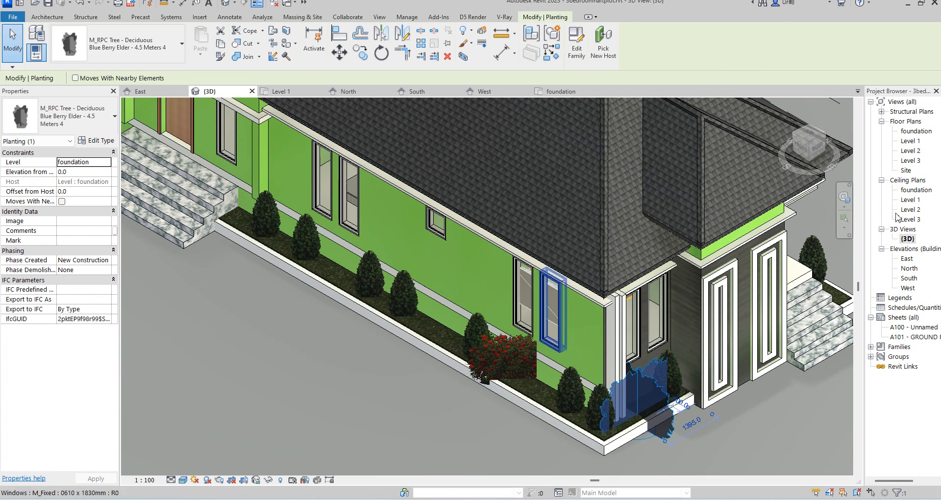
# In the foundation plan, nudge two shrubs near the entrance corner slightly into place.
pyautogui.doubleClick(912, 131)
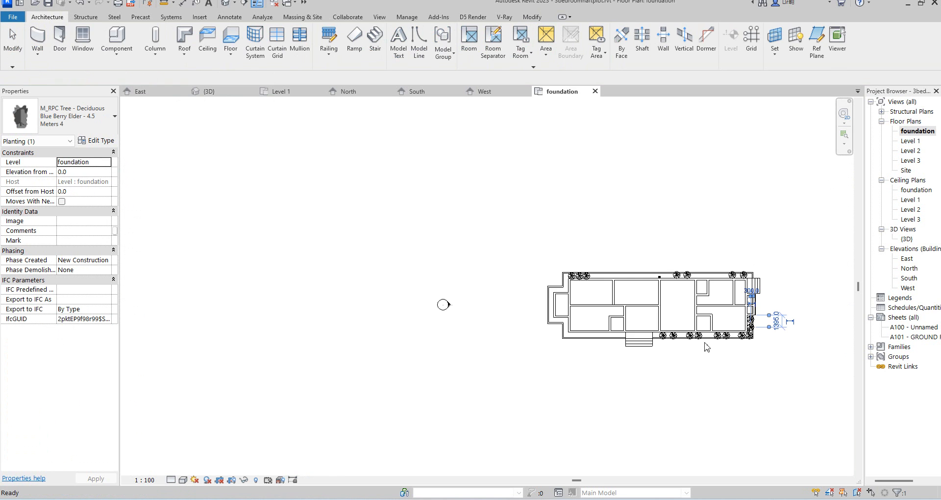
pyautogui.scroll(2, 753, 349)
pyautogui.press('Right')
pyautogui.press('Right')
pyautogui.press('Right')
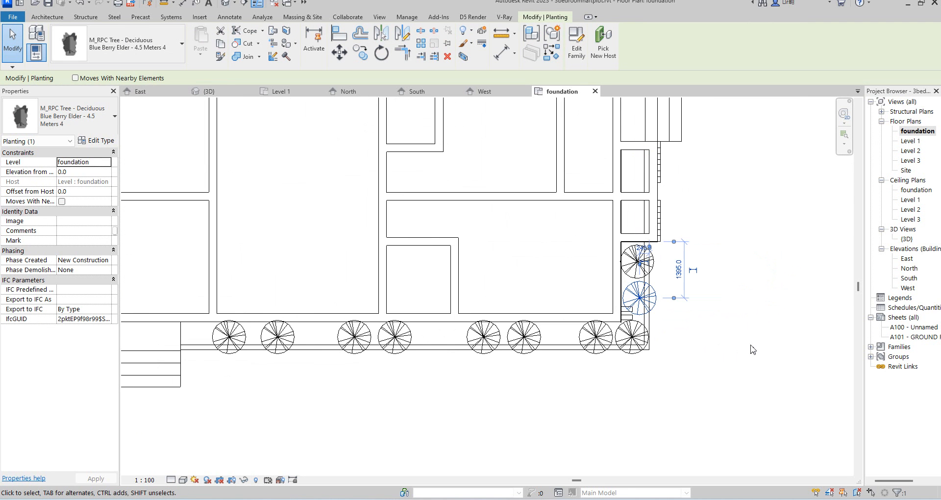
pyautogui.click(520, 345)
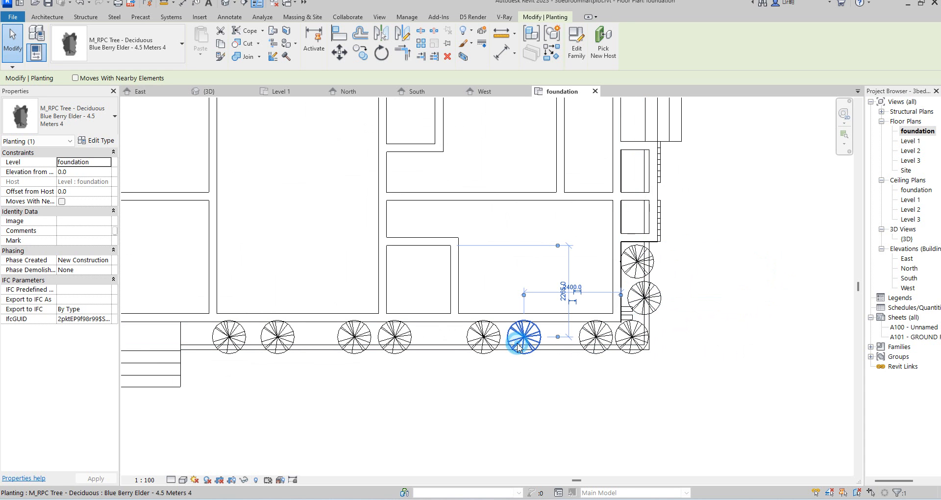
pyautogui.press('Down')
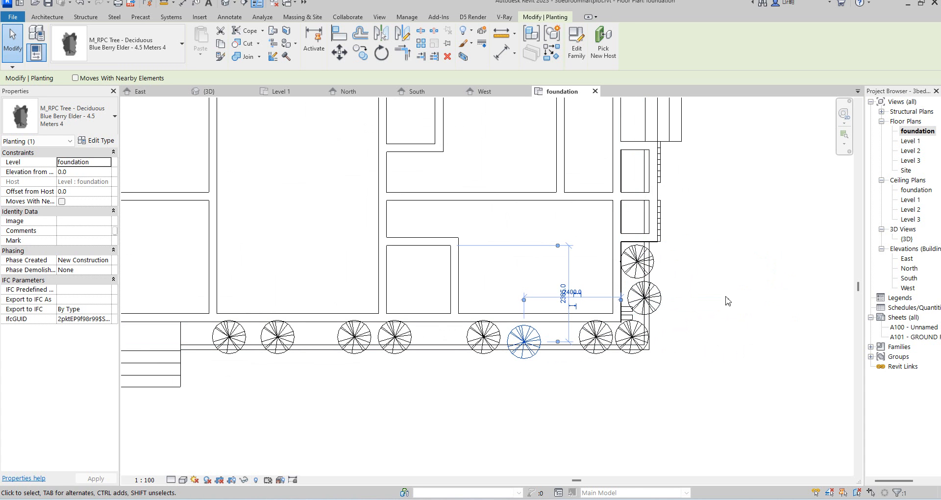
# Select both nudged shrubs and set their type Height to 12.
pyautogui.keyDown('ctrl'); pyautogui.click(660, 300); pyautogui.keyUp('ctrl')
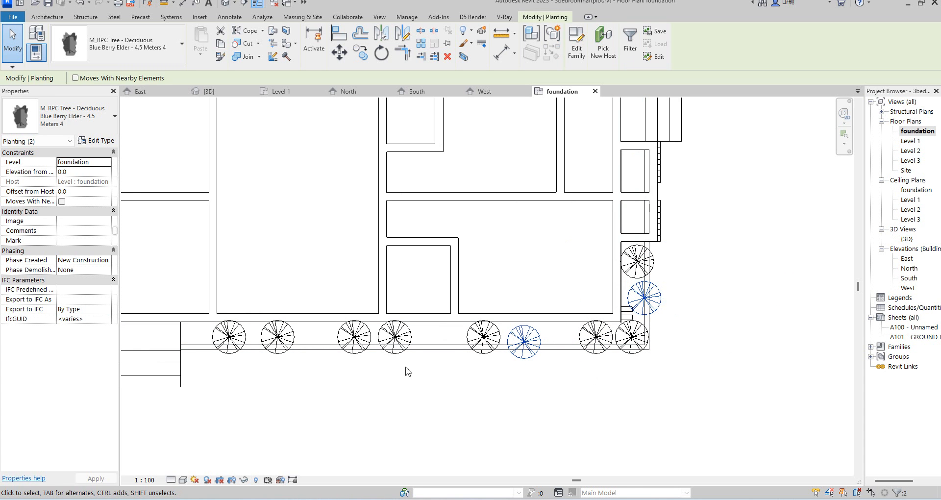
pyautogui.click(103, 142)
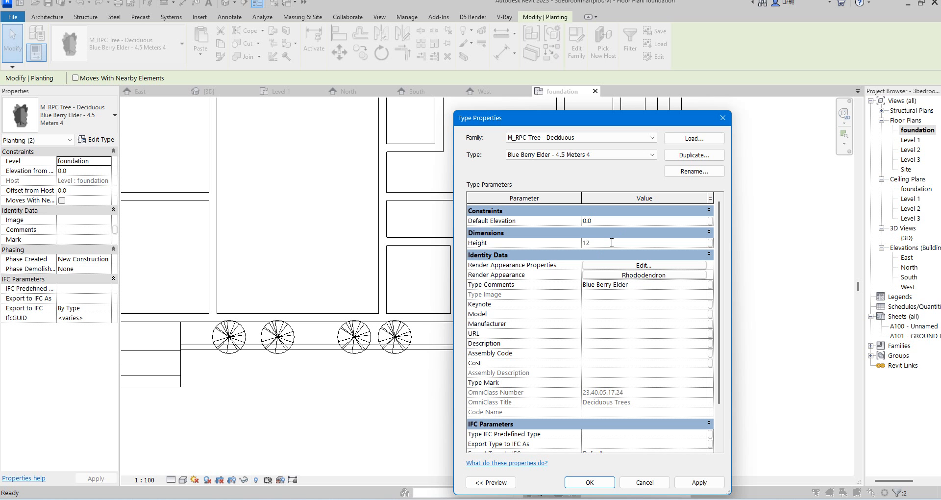
pyautogui.click(603, 482)
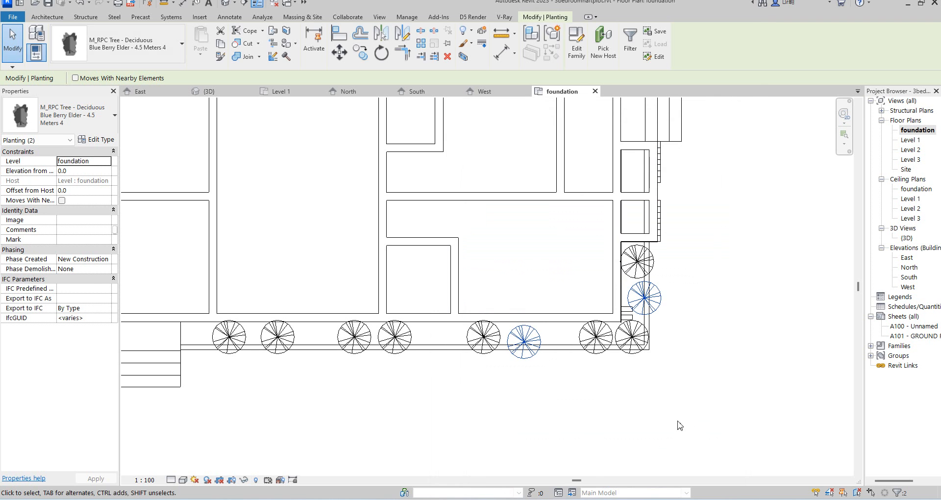
pyautogui.click(683, 404)
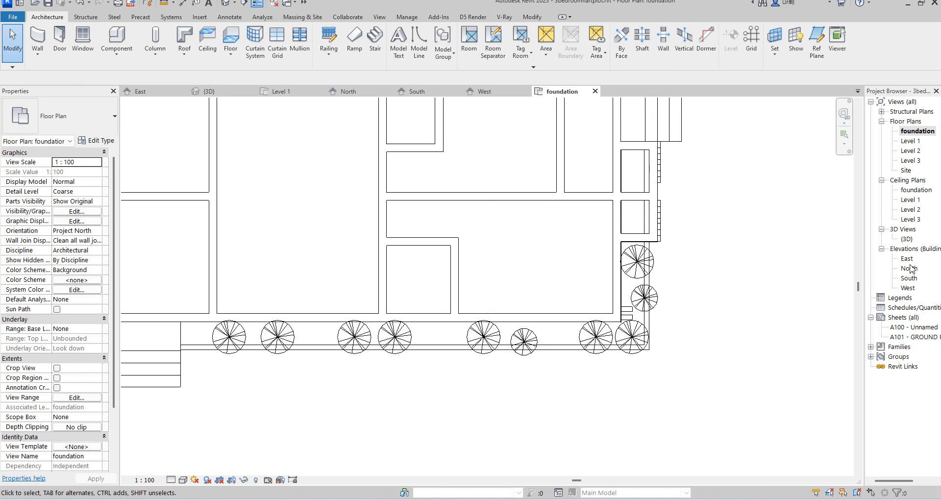
# Check the resized shrubs around the entrance in the 3D view.
pyautogui.doubleClick(907, 239)
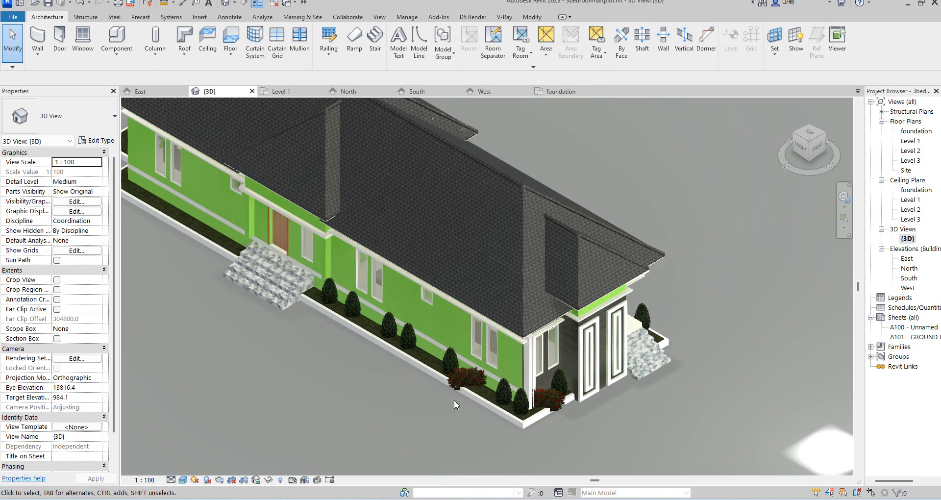
pyautogui.scroll(2, 602, 432)
pyautogui.scroll(-3, 590, 389)
pyautogui.scroll(5, 598, 339)
pyautogui.scroll(-2, 655, 405)
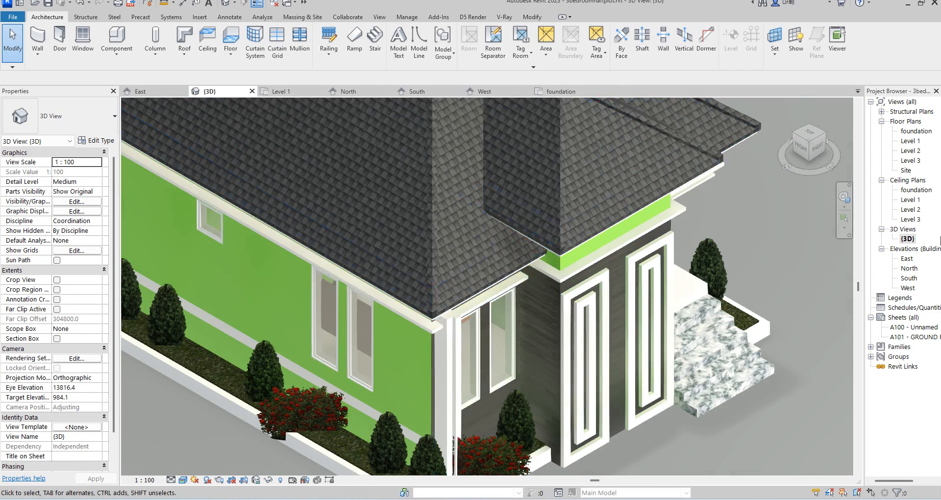
# Open the East elevation, edit the entrance casework in place and select its panel extrusion.
pyautogui.doubleClick(907, 259)
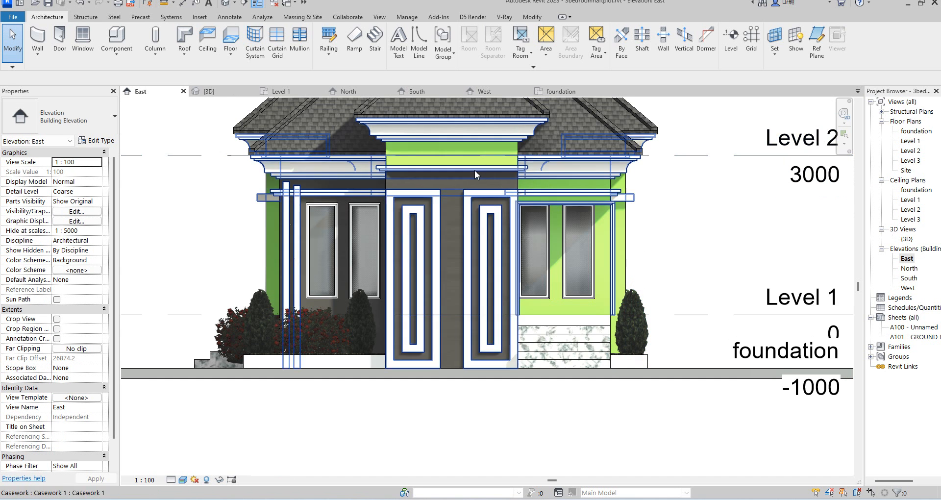
pyautogui.scroll(2, 432, 203)
pyautogui.click(432, 203)
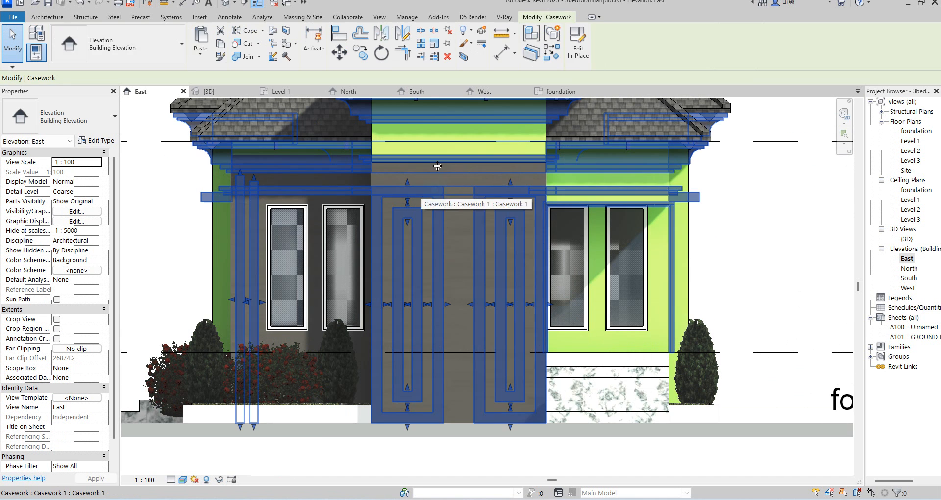
pyautogui.doubleClick(431, 234)
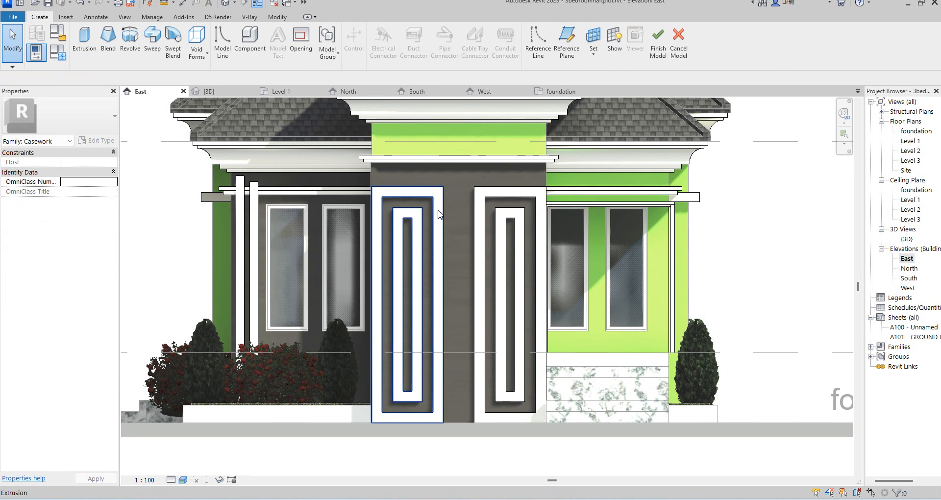
pyautogui.click(437, 210)
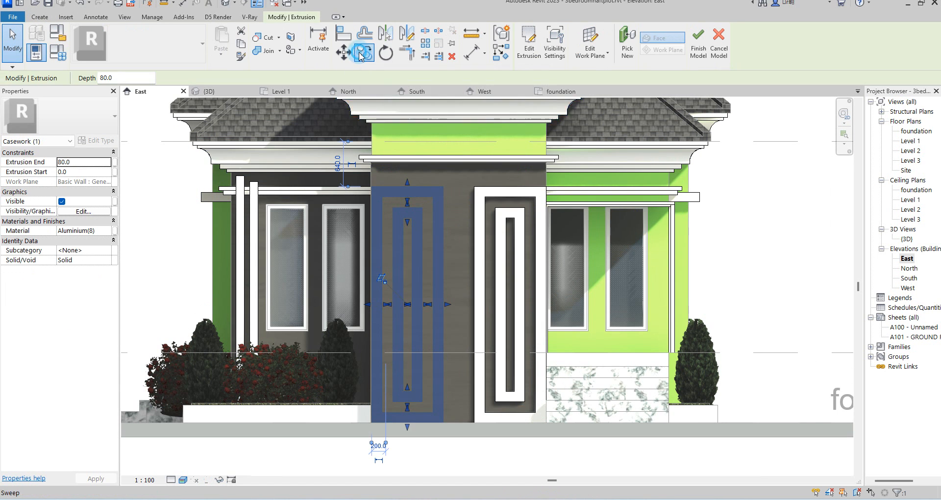
# Copy the panel extrusion upward onto the green band above the entrance.
pyautogui.press('c')
pyautogui.press('o')
pyautogui.click(444, 186)
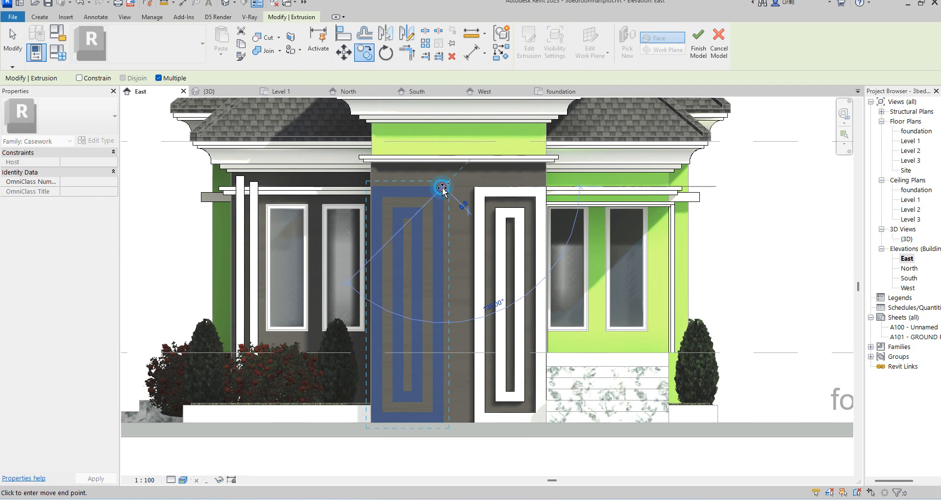
pyautogui.click(451, 119)
pyautogui.press('Escape')
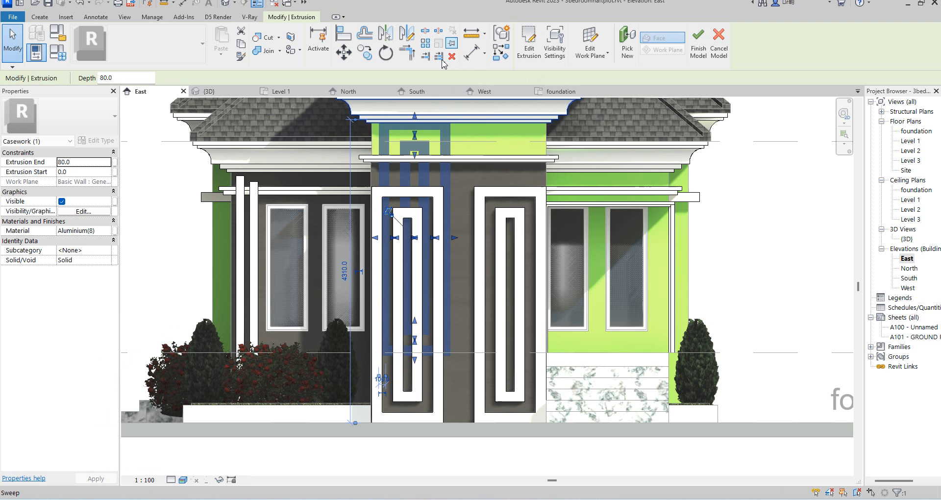
# Edit the copied extrusion's sketch and delete all of its lines.
pyautogui.click(529, 49)
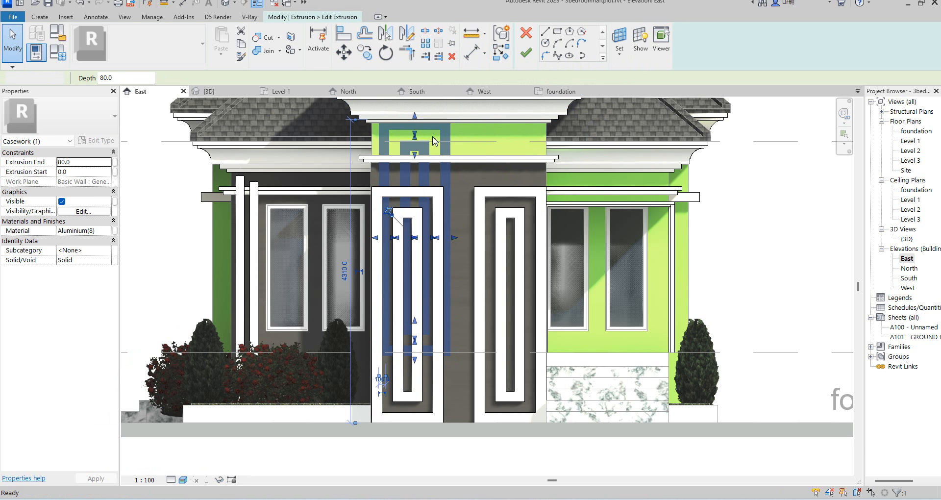
pyautogui.scroll(-3, 350, 125)
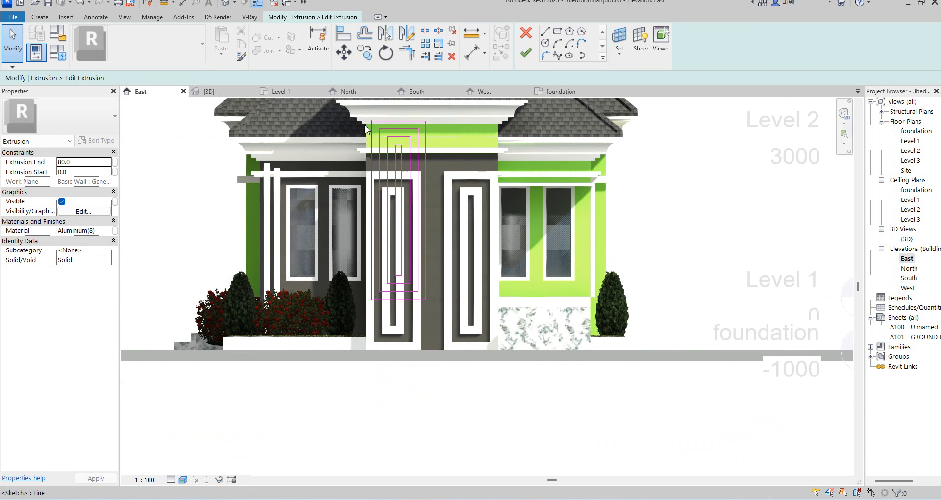
pyautogui.moveTo(349, 102); pyautogui.dragTo(473, 372)
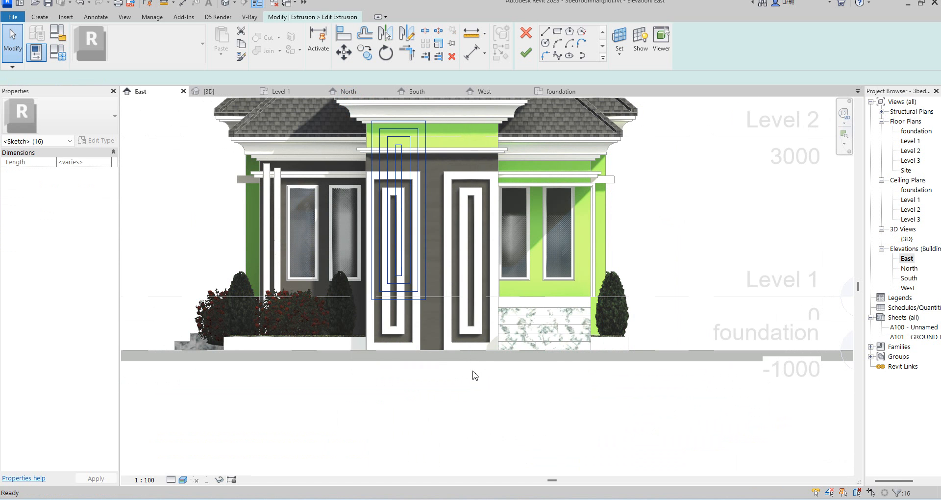
pyautogui.press('Delete')
# Sketch a small rectangle at the left end of the green band above the entrance.
pyautogui.click(558, 34)
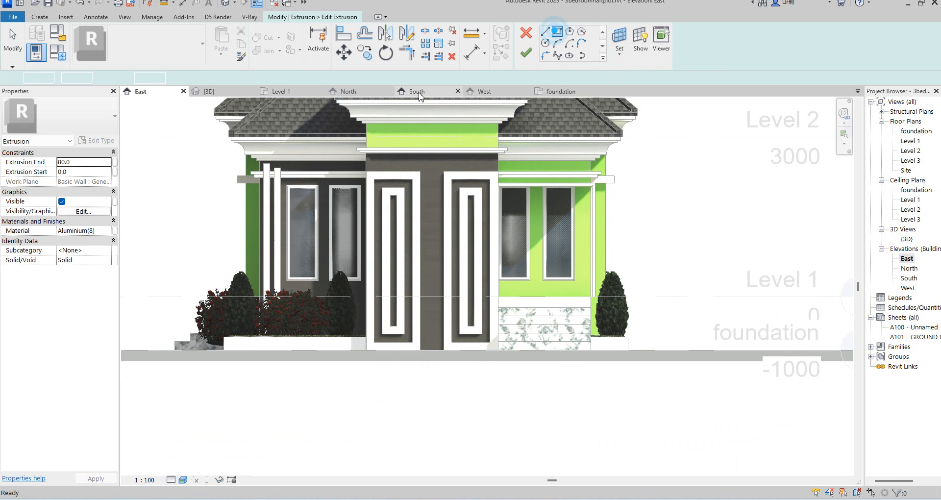
pyautogui.scroll(4, 375, 140)
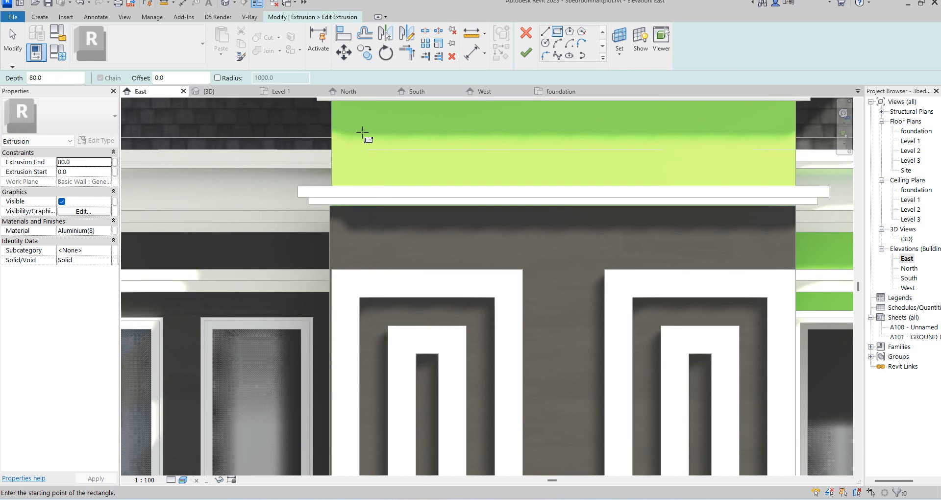
pyautogui.click(361, 131)
pyautogui.click(395, 157)
pyautogui.press('Escape')
# Copy the rectangle twice to the right along the band at even spacing.
pyautogui.scroll(-3, 431, 127)
pyautogui.scroll(2, 384, 125)
pyautogui.press('c')
pyautogui.press('o')
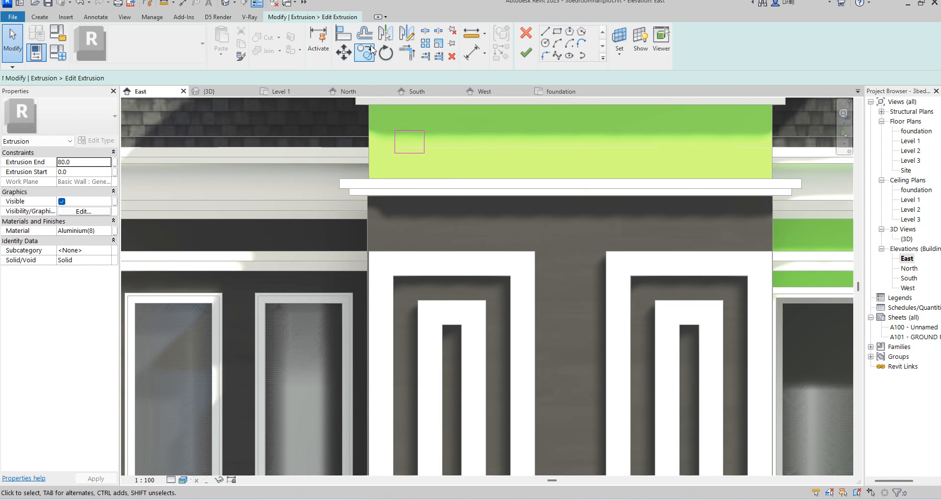
pyautogui.moveTo(387, 129); pyautogui.dragTo(447, 181)
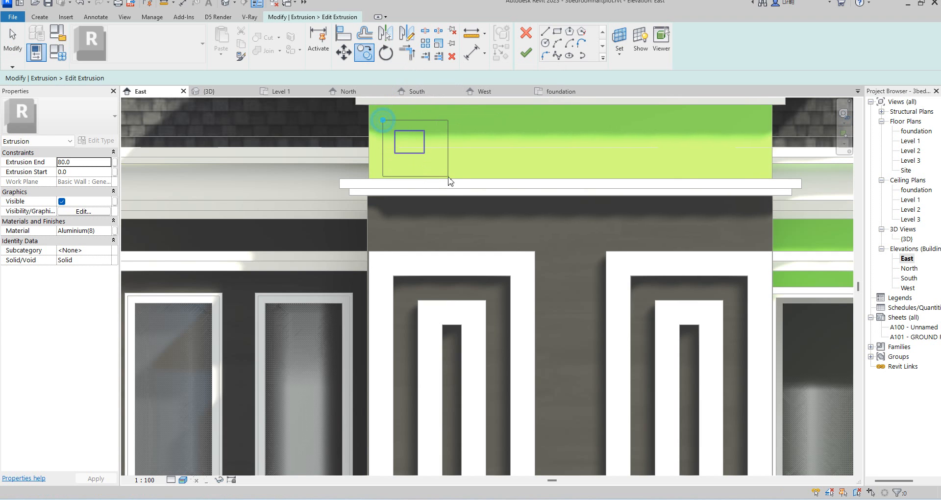
pyautogui.press('Return')
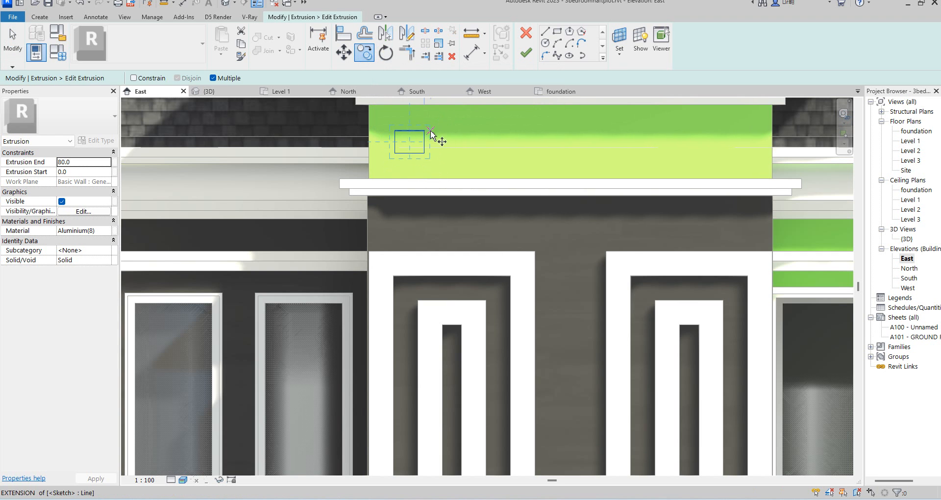
pyautogui.click(427, 129)
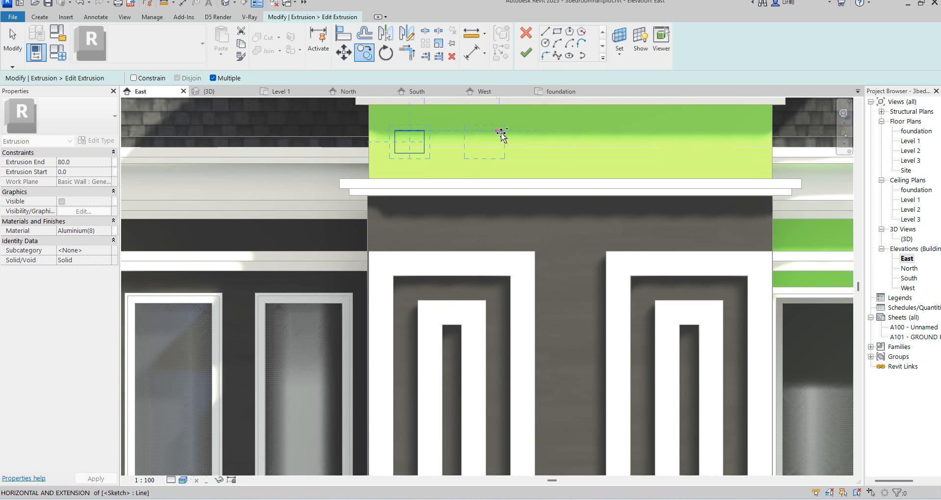
pyautogui.click(487, 130)
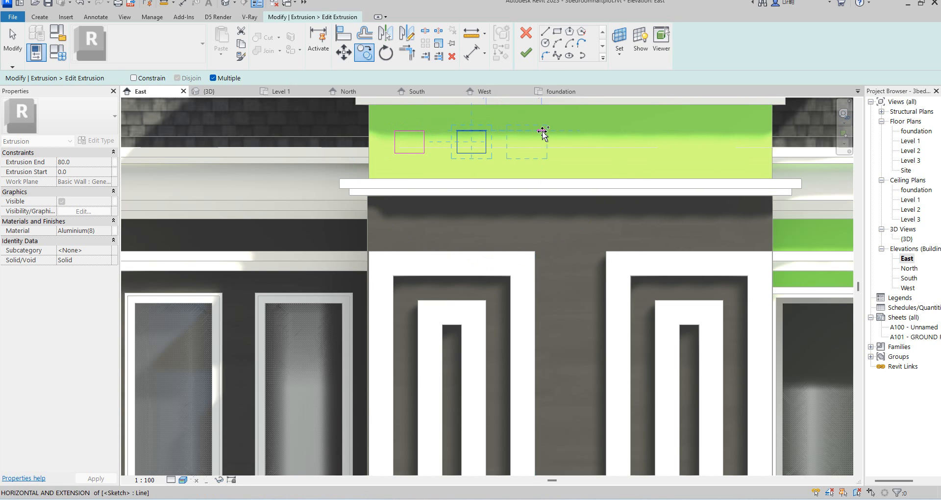
pyautogui.click(542, 131)
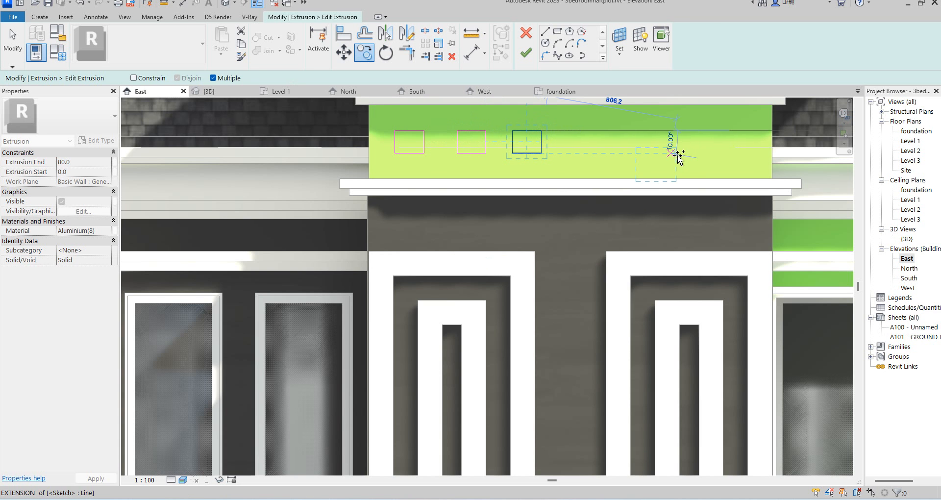
pyautogui.press('Escape')
pyautogui.press('Escape')
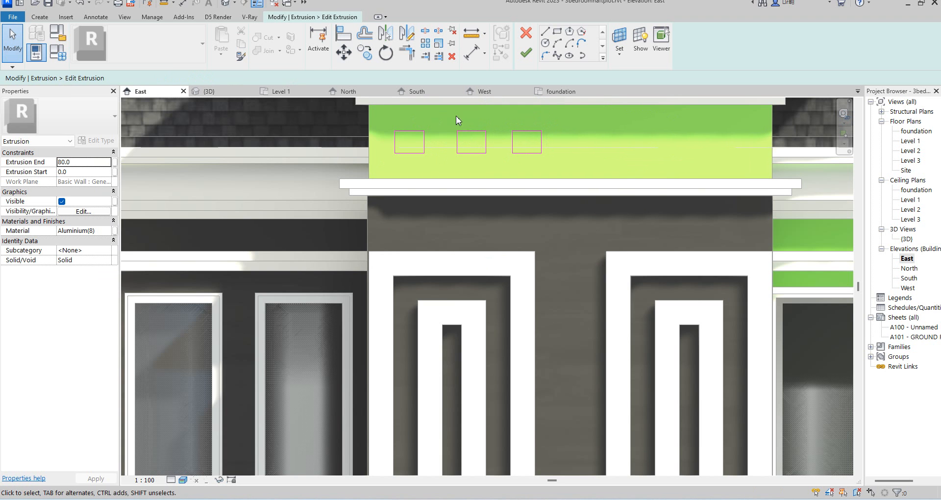
# Mirror the three rectangles about the vertical centre line of the entrance wall.
pyautogui.moveTo(463, 144); pyautogui.dragTo(505, 187)
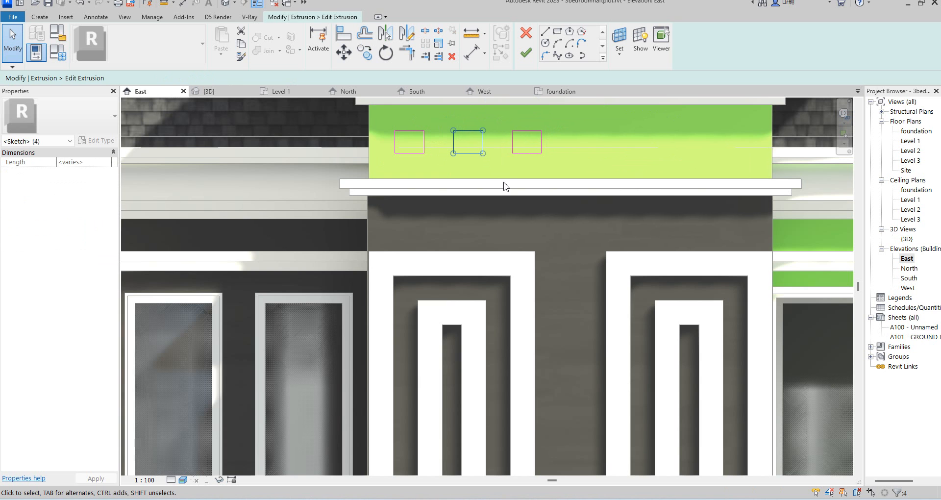
pyautogui.moveTo(380, 116); pyautogui.dragTo(564, 170)
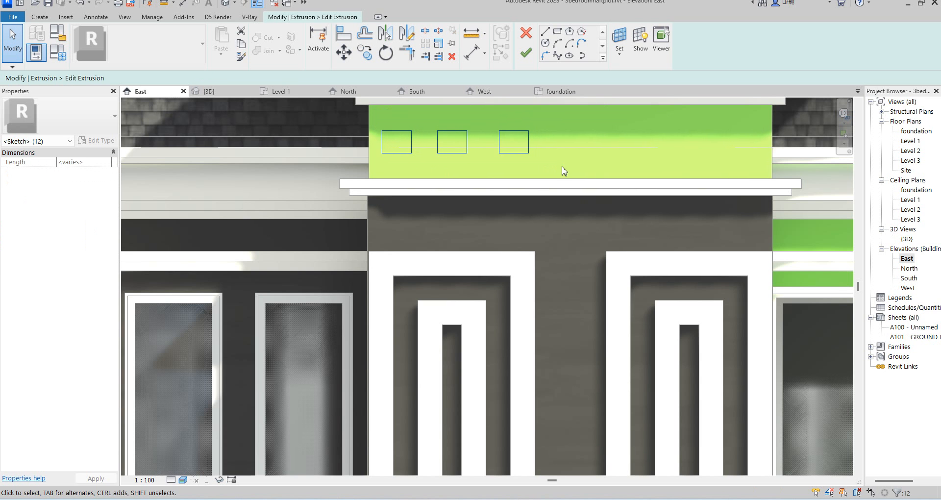
pyautogui.click(405, 34)
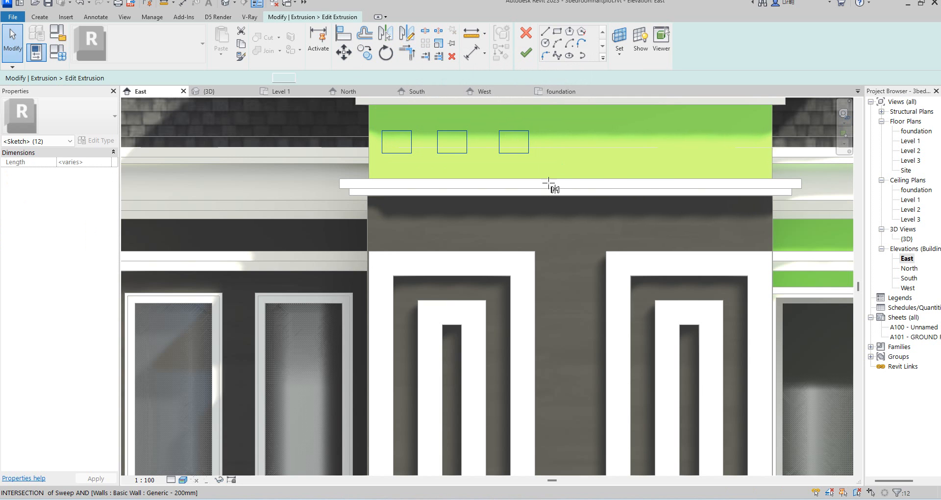
pyautogui.click(571, 187)
pyautogui.click(569, 160)
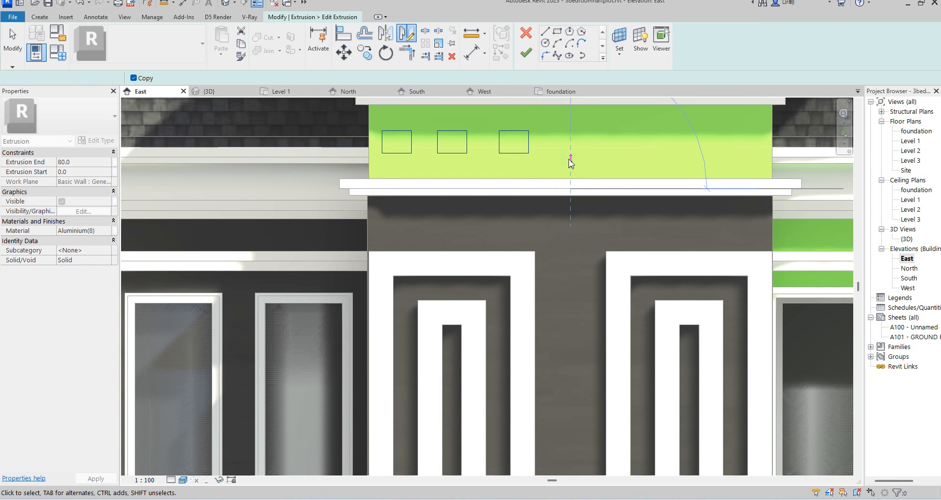
# Sketch a narrow L-shaped strip, about 40 mm wide, along the top of the entrance wall and down its centre to the ground line.
pyautogui.click(558, 32)
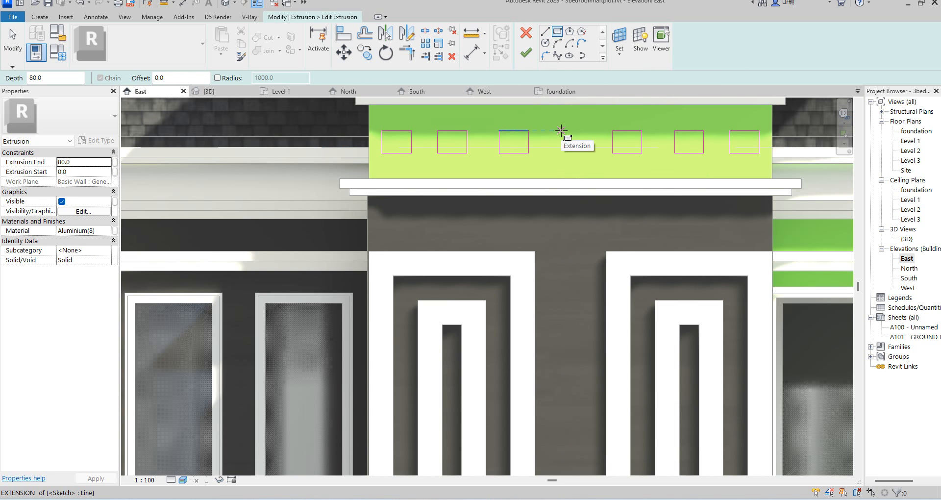
pyautogui.scroll(-2, 573, 197)
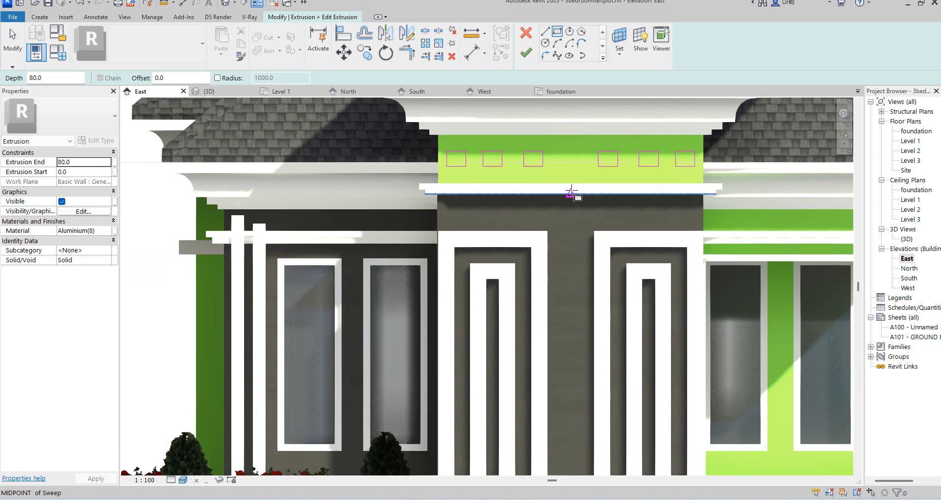
pyautogui.scroll(2, 564, 163)
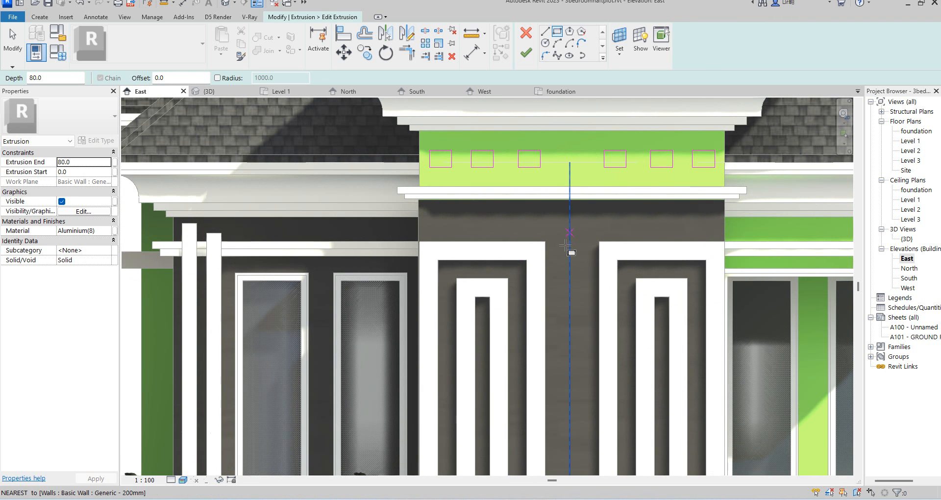
pyautogui.scroll(3, 564, 240)
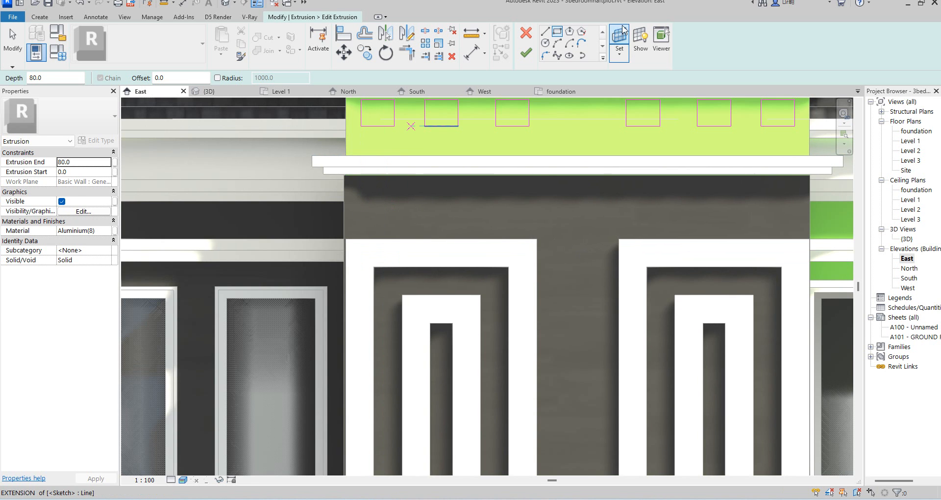
pyautogui.click(545, 38)
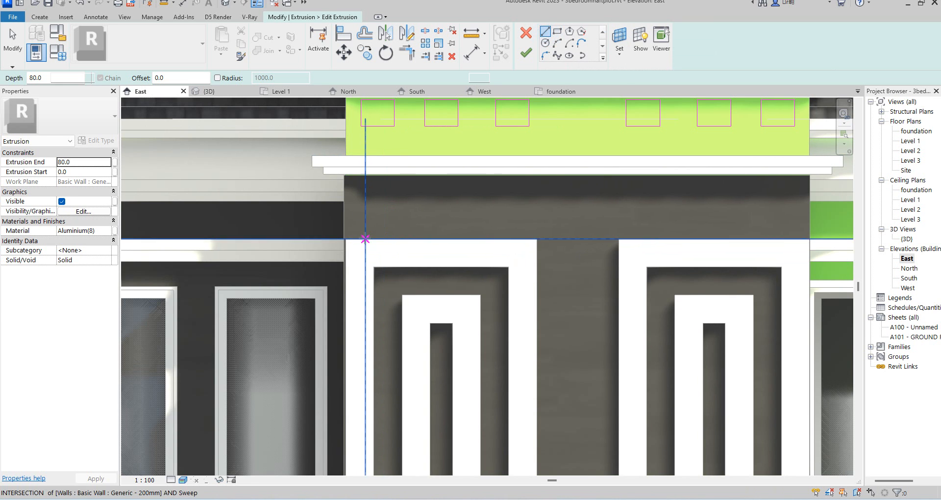
pyautogui.click(345, 216)
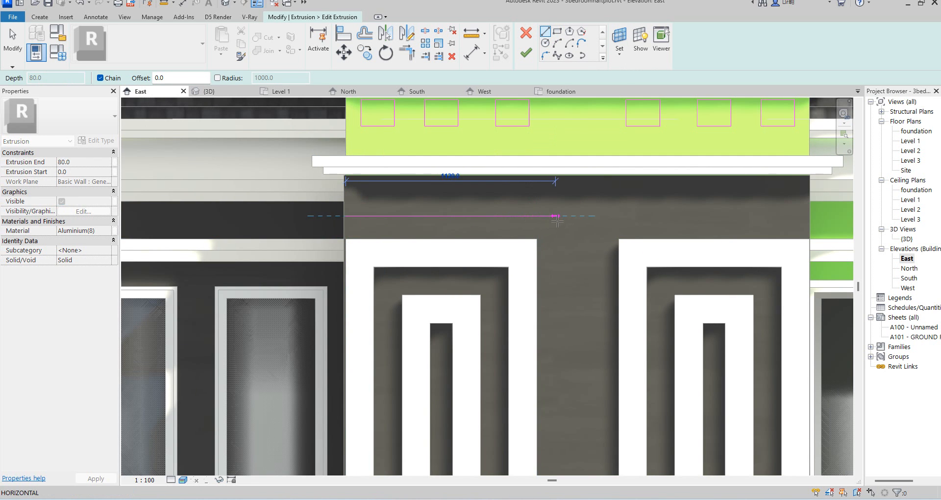
pyautogui.click(557, 219)
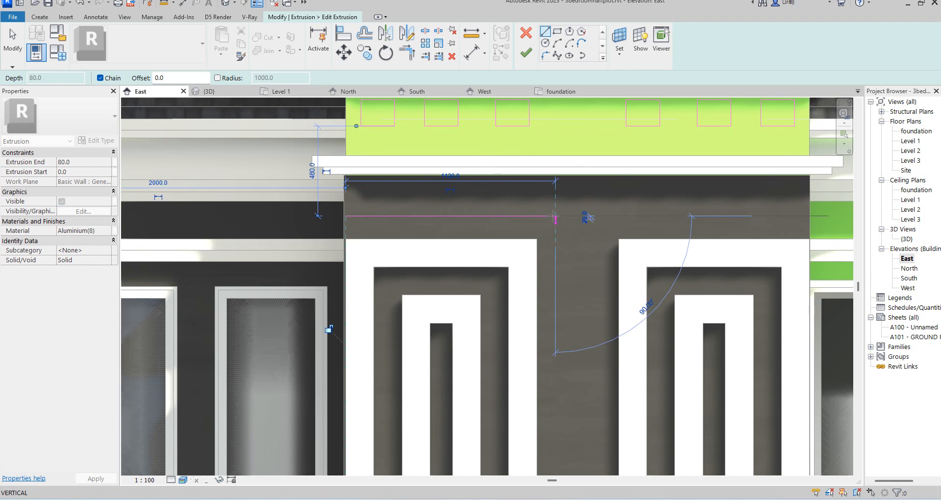
pyautogui.scroll(-5, 554, 215)
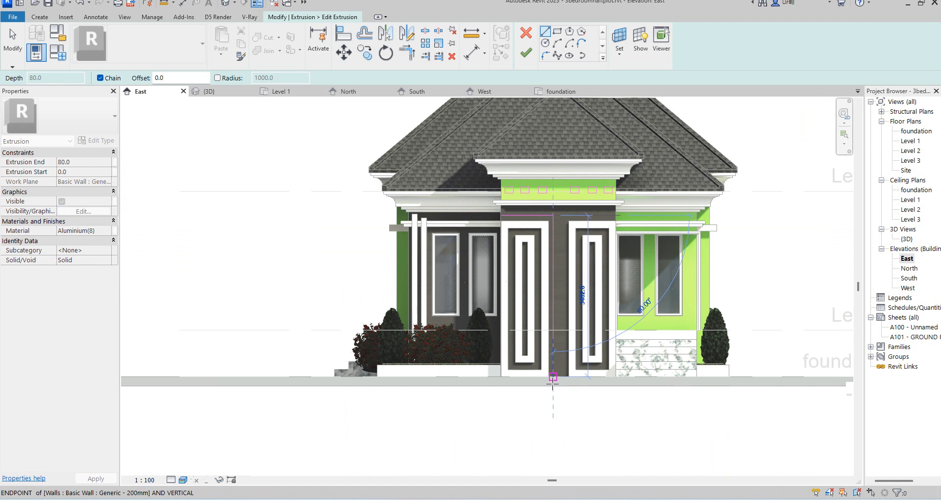
pyautogui.scroll(6, 553, 386)
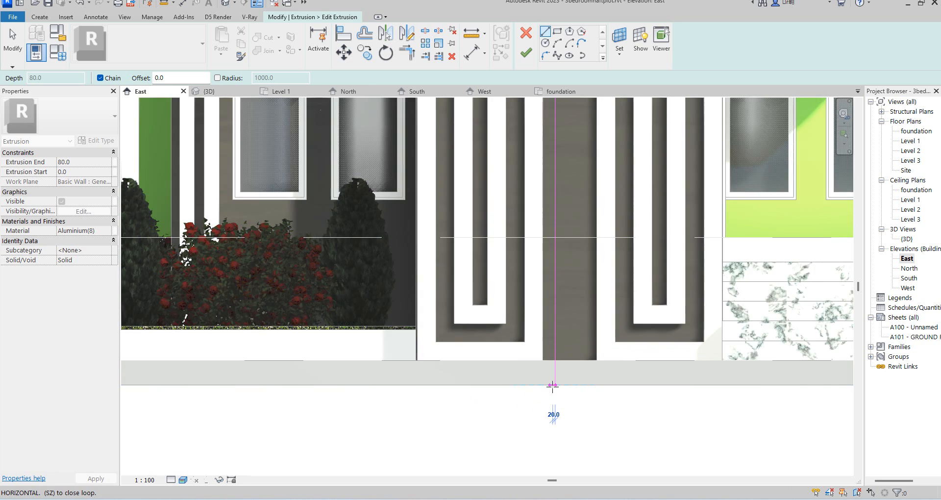
pyautogui.click(566, 386)
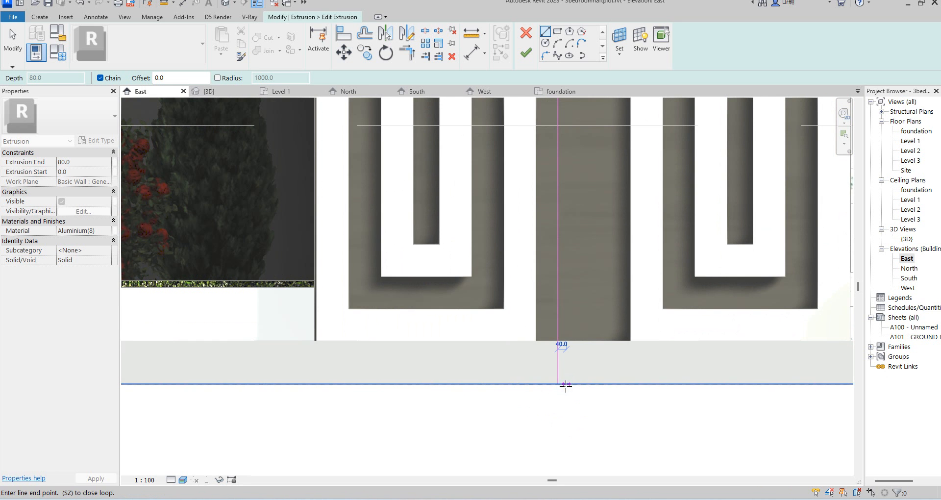
pyautogui.scroll(-5, 563, 385)
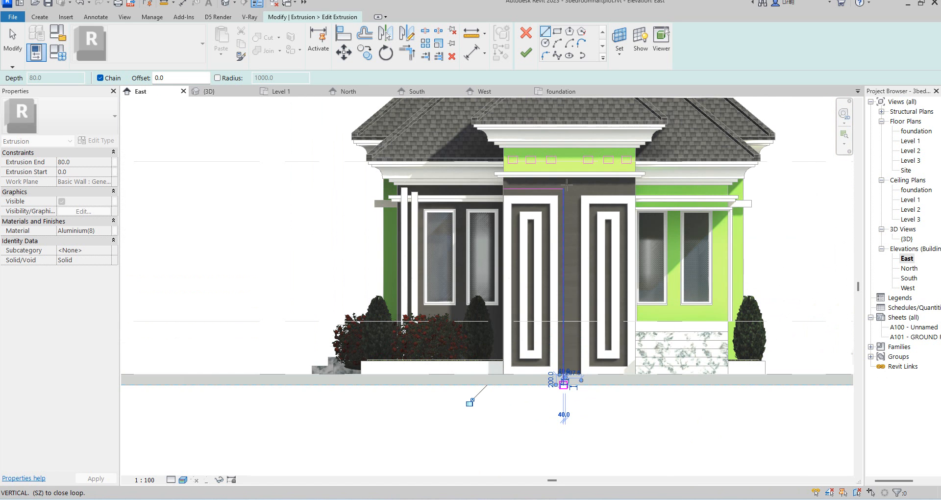
pyautogui.scroll(8, 566, 192)
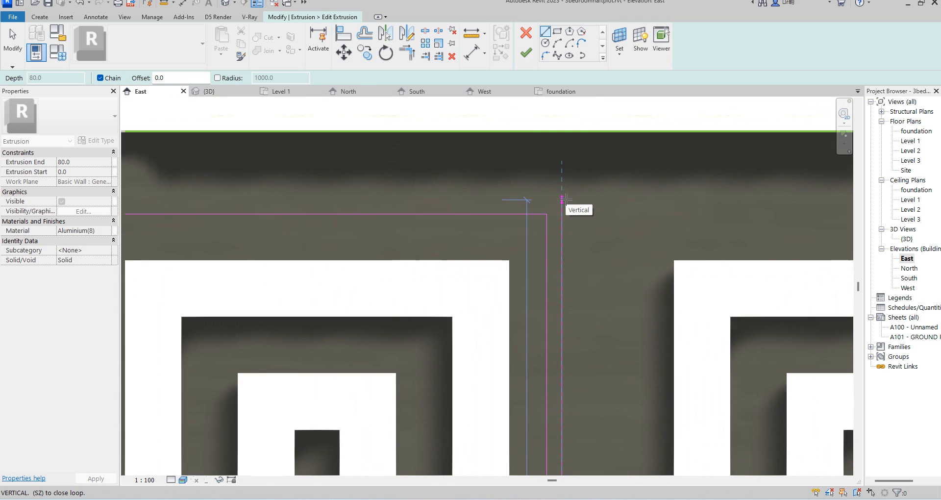
pyautogui.click(562, 199)
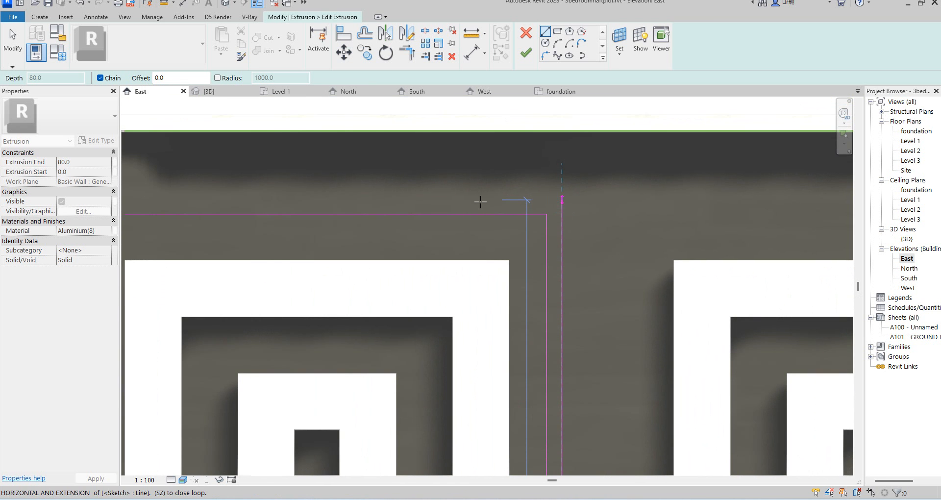
pyautogui.scroll(-4, 481, 202)
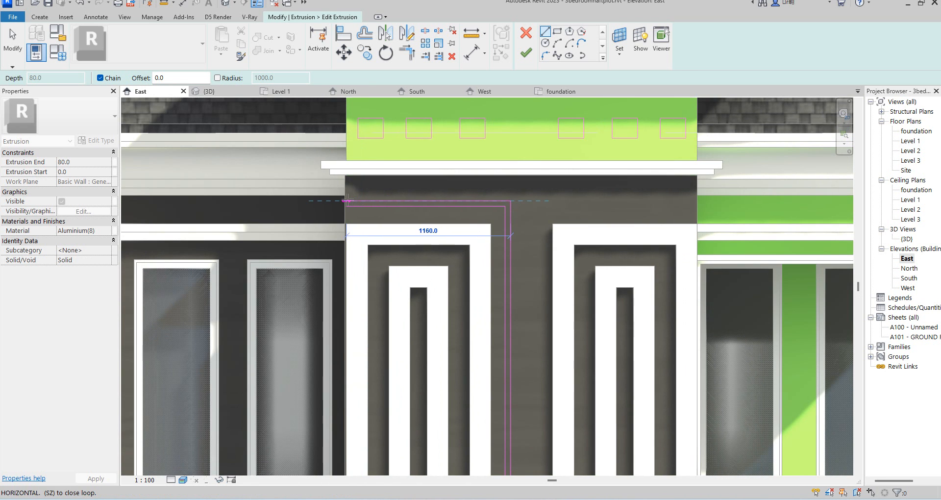
pyautogui.scroll(5, 347, 201)
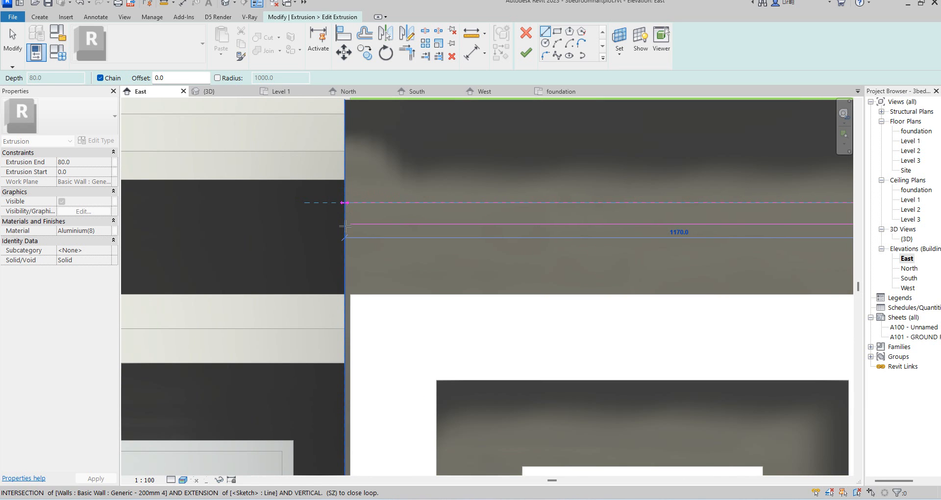
pyautogui.click(346, 225)
pyautogui.press('Escape')
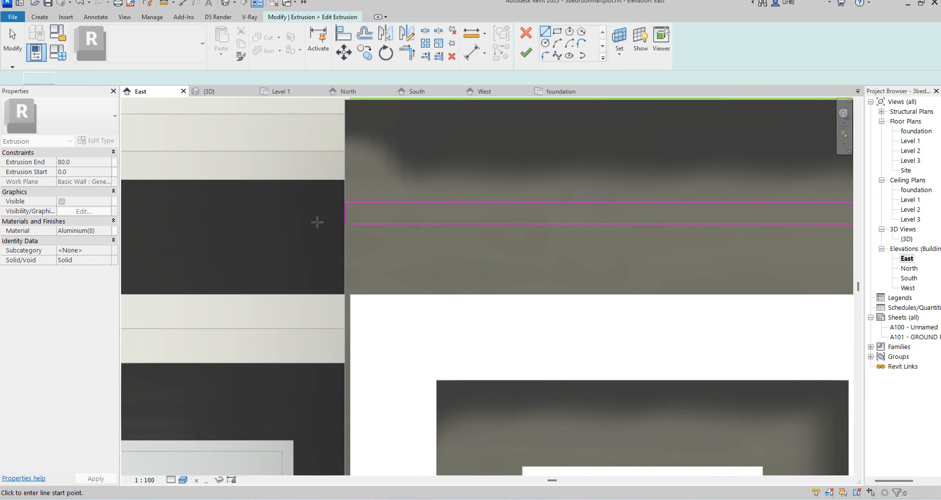
pyautogui.press('Escape')
# Start trimming the strip's corner lines, then finish the extrusion sketch.
pyautogui.click(387, 218)
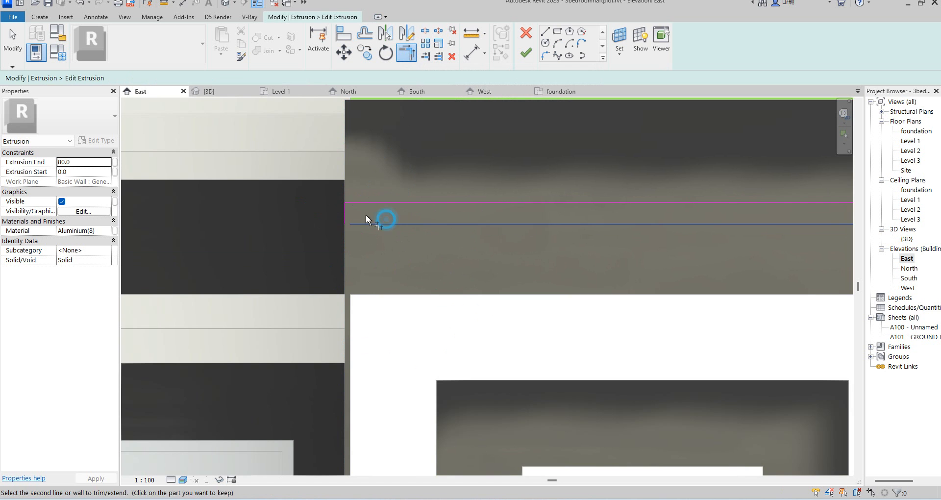
pyautogui.press('t')
pyautogui.press('r')
pyautogui.scroll(-5, 340, 218)
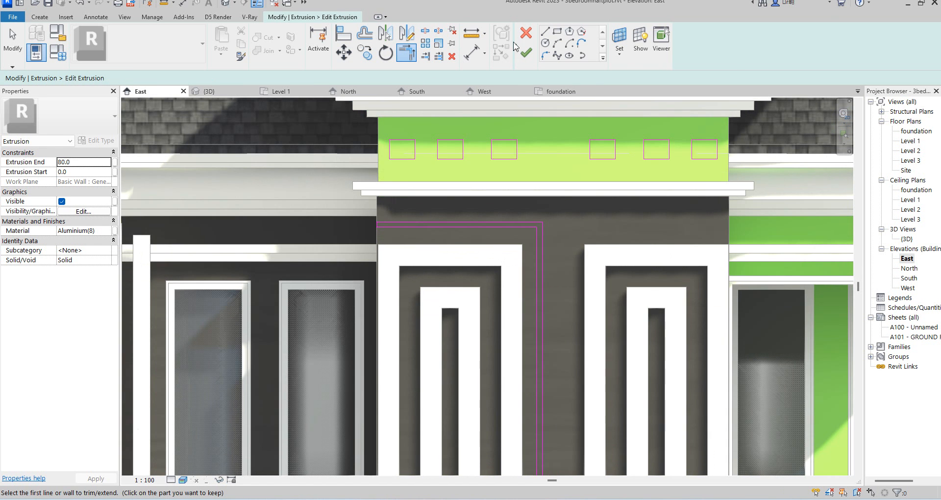
pyautogui.click(525, 55)
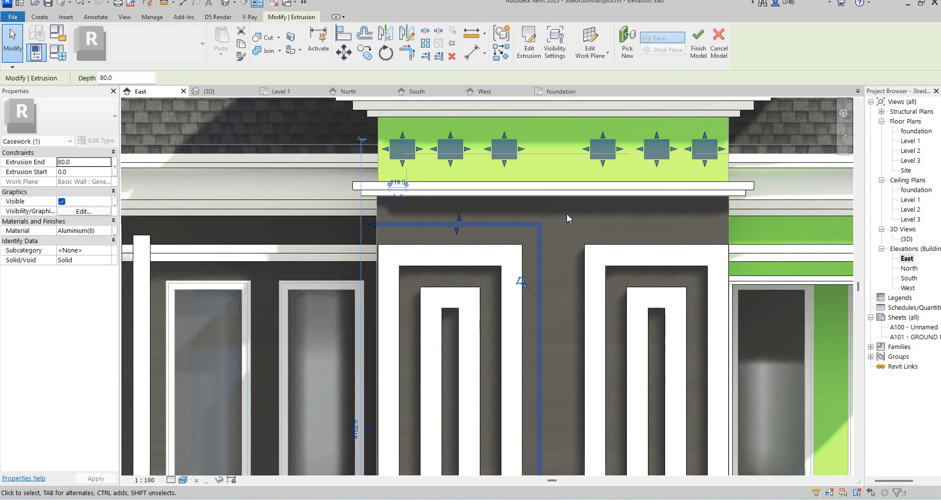
# Reopen the extrusion's sketch and try to draw a vertical line down to the ground line.
pyautogui.press('Escape')
pyautogui.scroll(-4, 567, 216)
pyautogui.scroll(-4, 563, 245)
pyautogui.scroll(3, 560, 334)
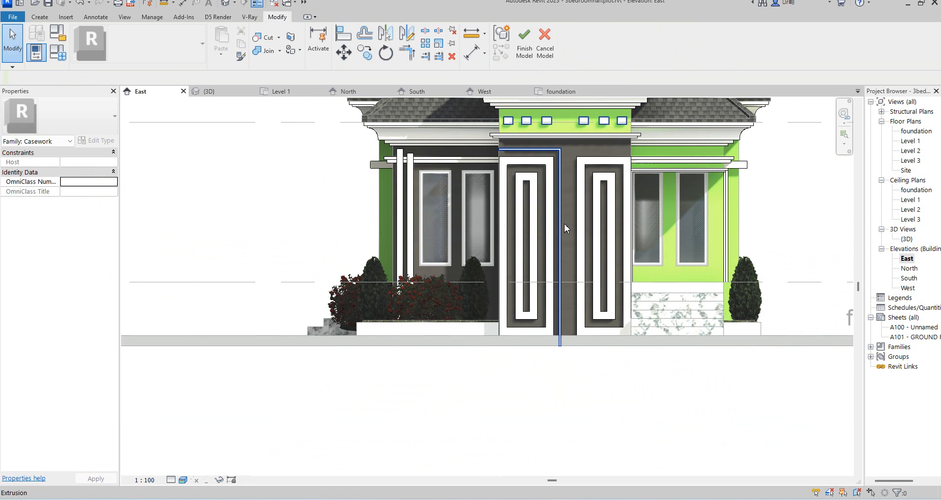
pyautogui.click(562, 156)
pyautogui.click(528, 44)
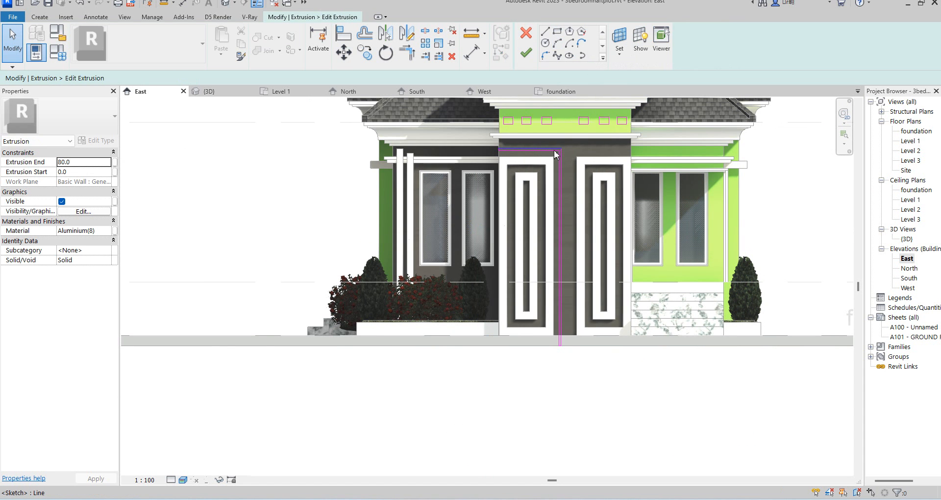
pyautogui.click(557, 34)
pyautogui.scroll(3, 566, 164)
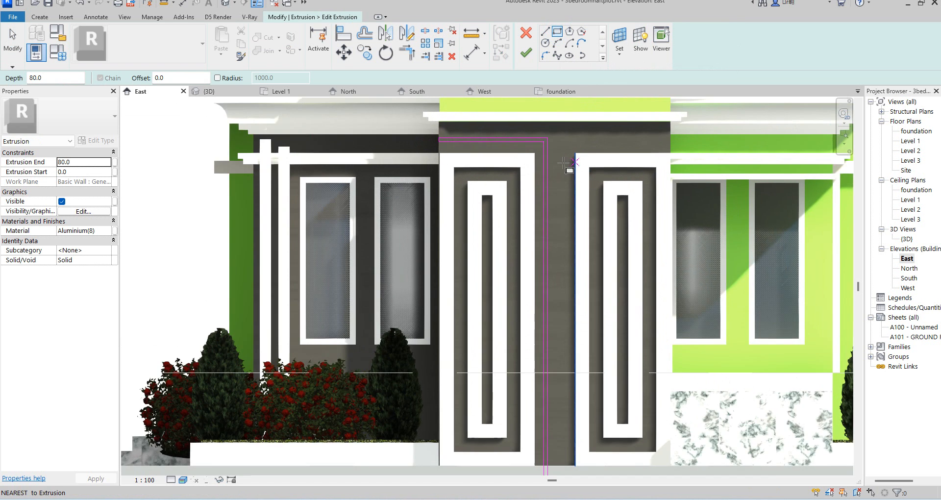
pyautogui.scroll(2, 564, 160)
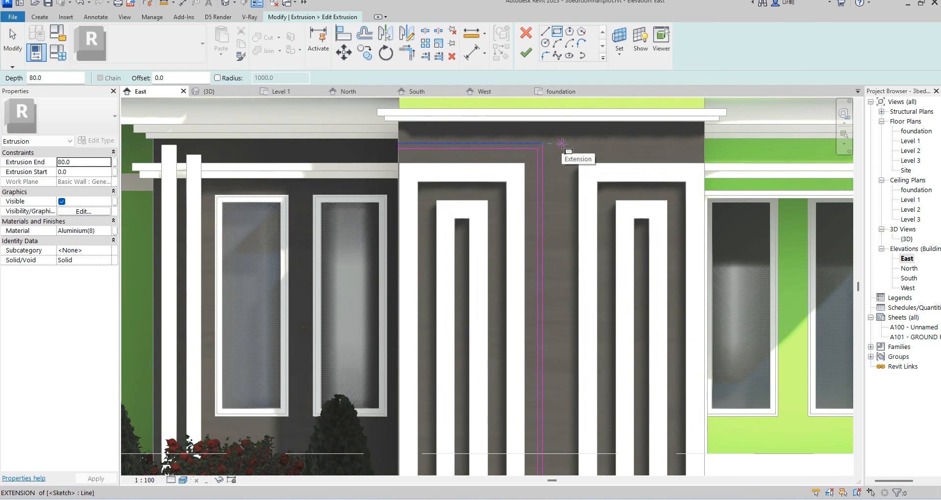
pyautogui.click(561, 143)
pyautogui.scroll(-3, 562, 226)
pyautogui.scroll(-2, 628, 397)
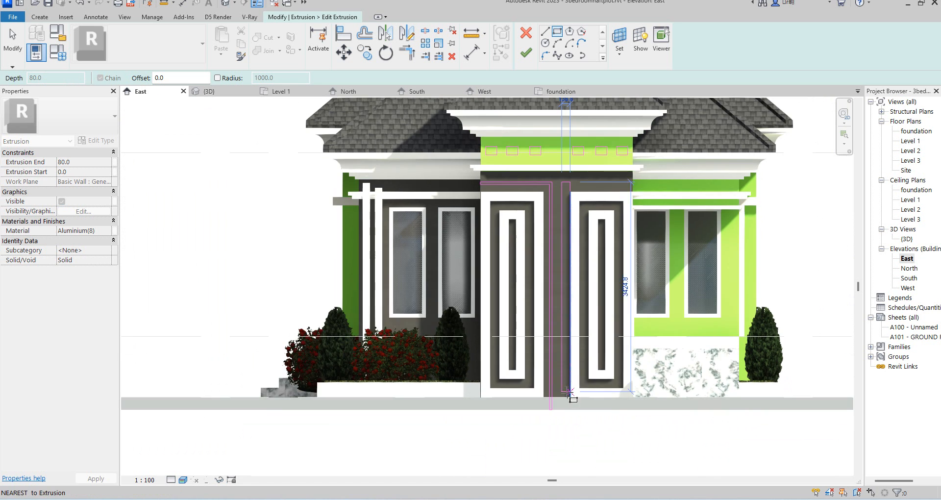
pyautogui.scroll(3, 563, 405)
pyautogui.scroll(2, 562, 405)
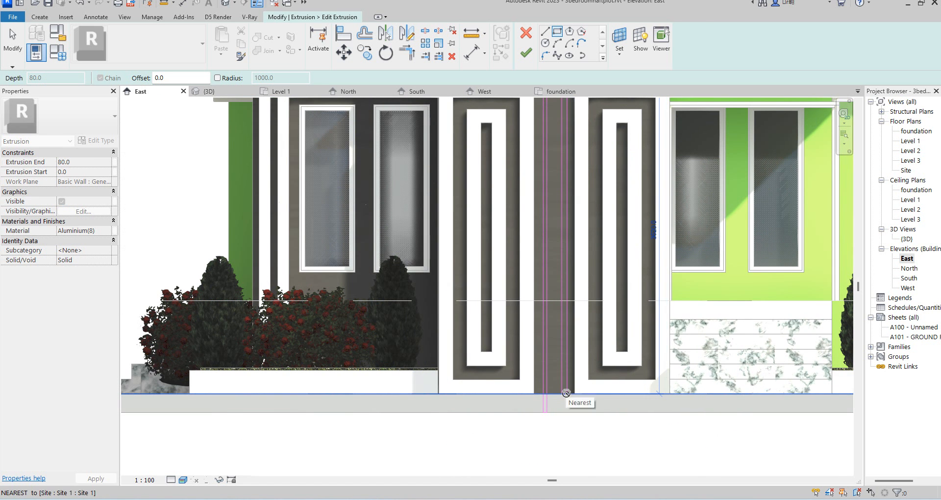
pyautogui.click(567, 394)
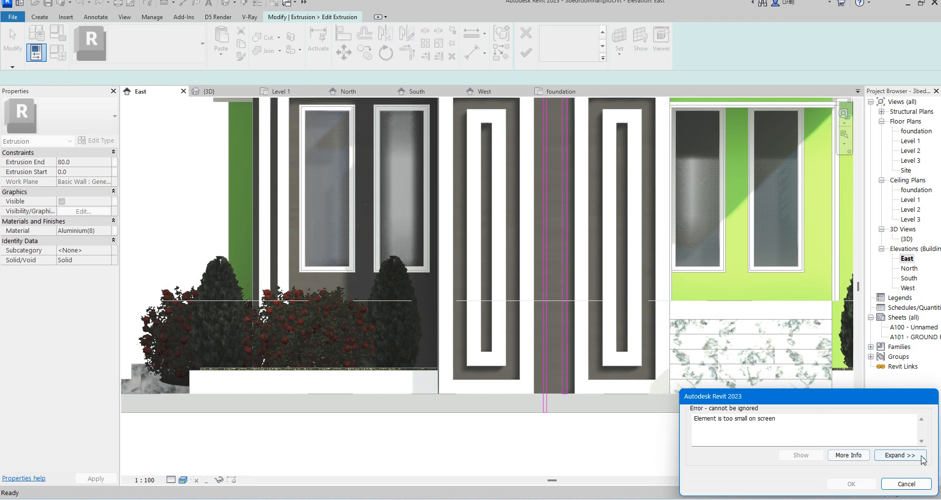
pyautogui.click(906, 486)
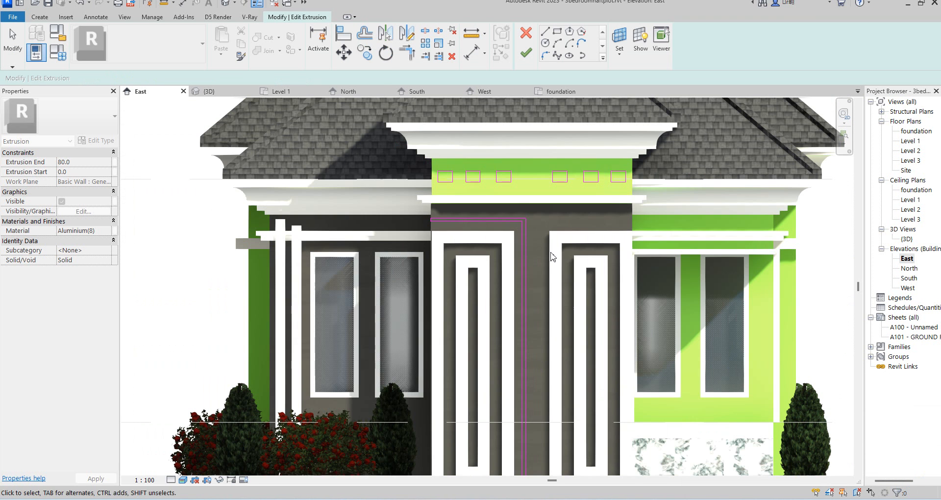
pyautogui.click(557, 32)
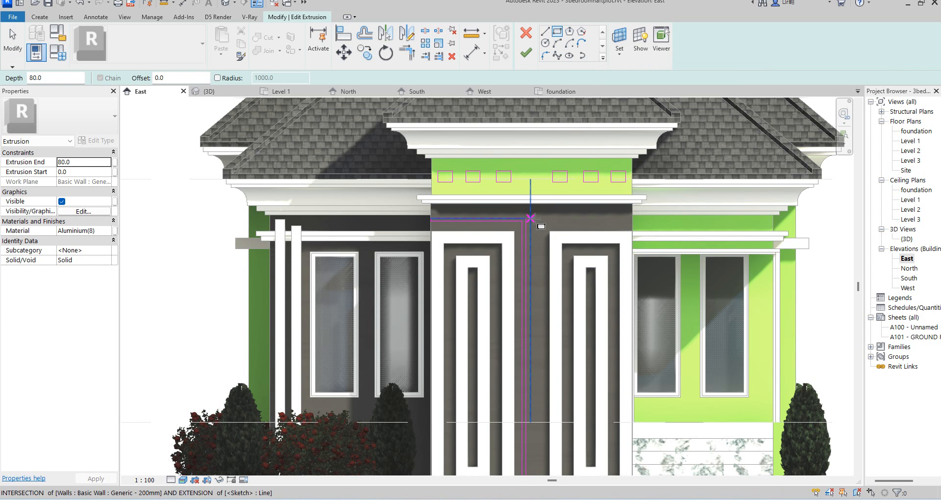
pyautogui.click(530, 218)
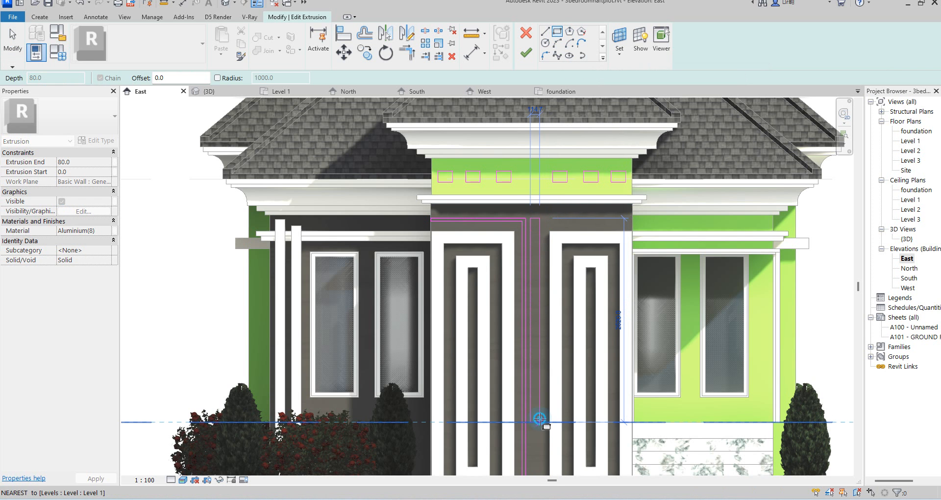
pyautogui.rightClick(568, 221)
pyautogui.click(600, 228)
pyautogui.rightClick(579, 223)
pyautogui.click(605, 229)
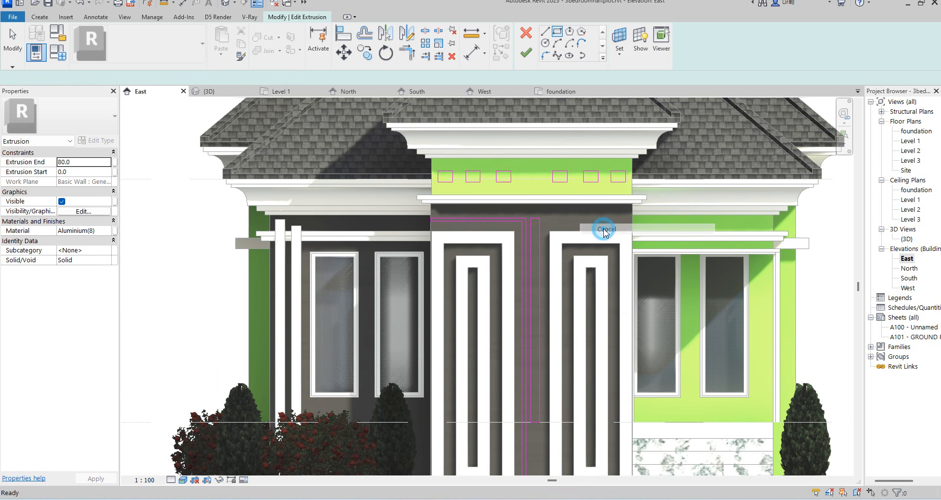
# Align the strip's sketch line to the bottom edge of the right entrance panel.
pyautogui.click(345, 33)
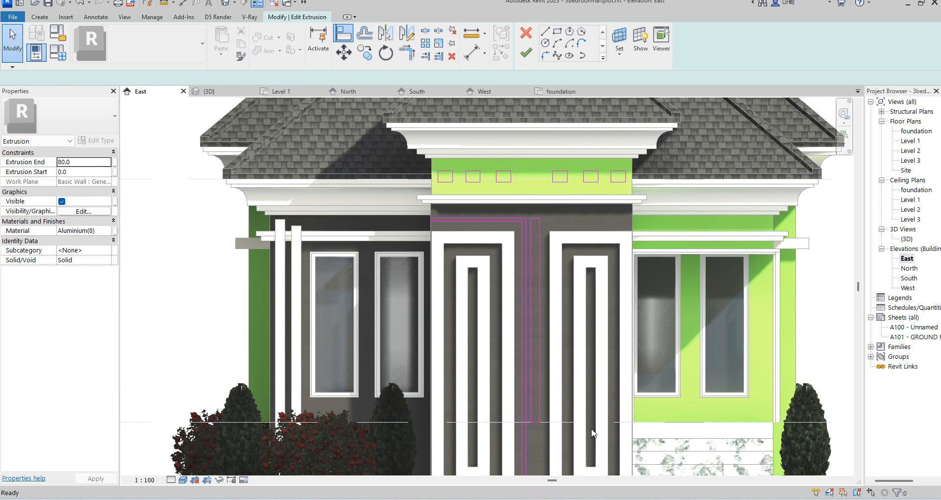
pyautogui.scroll(-5, 573, 353)
pyautogui.scroll(8, 585, 397)
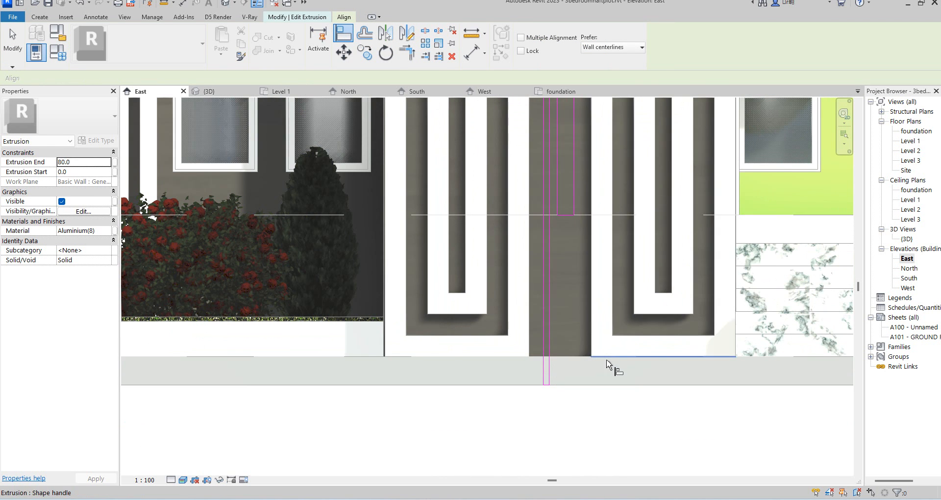
pyautogui.click(607, 362)
pyautogui.click(569, 217)
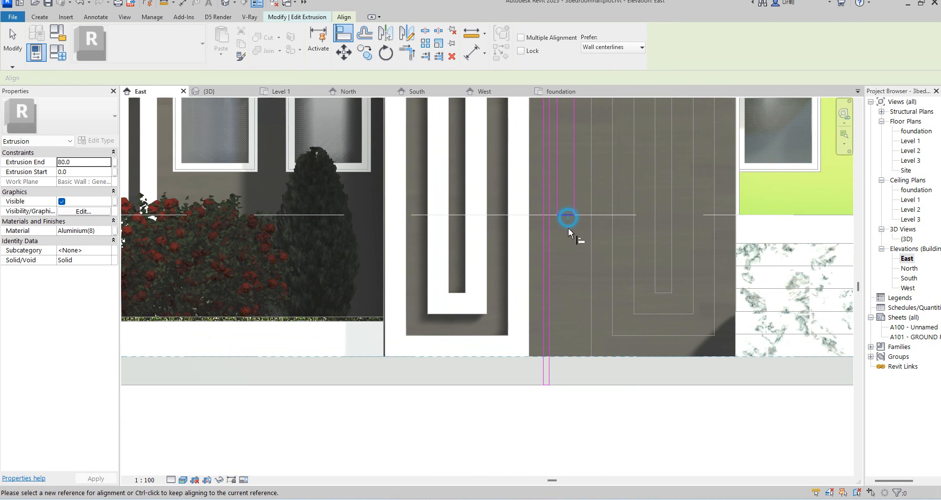
pyautogui.scroll(-4, 572, 245)
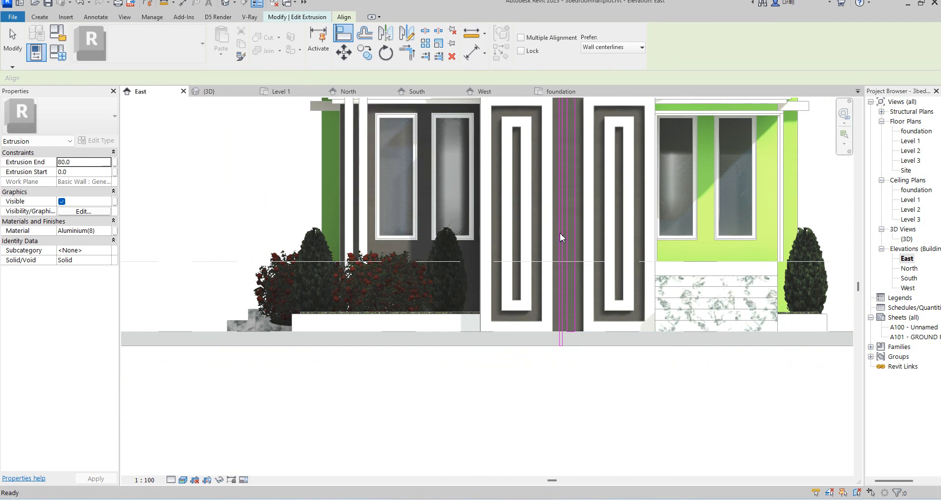
pyautogui.press('Escape')
# Shift the strip's vertical sketch line slightly to the right and finish the extrusion sketch.
pyautogui.scroll(3, 563, 231)
pyautogui.click(570, 228)
pyautogui.scroll(3, 570, 230)
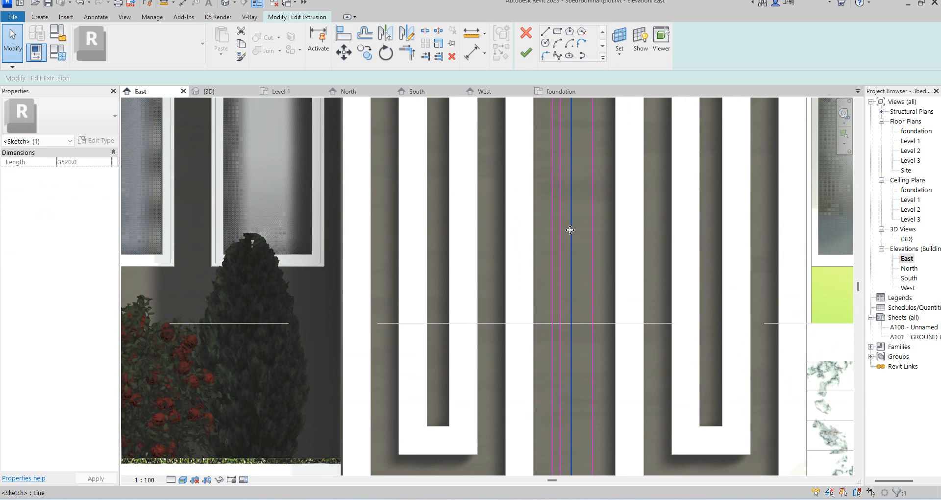
pyautogui.press('Right')
pyautogui.press('Right')
pyautogui.press('Right')
pyautogui.press('Right')
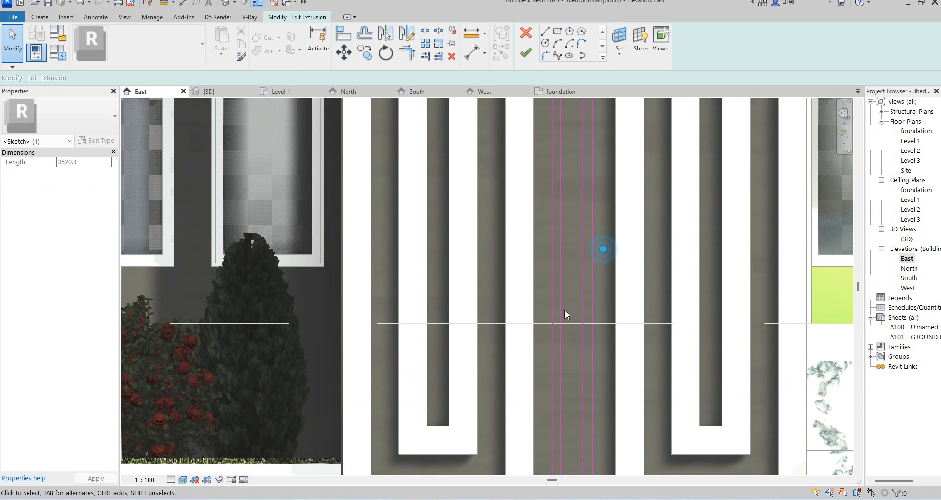
pyautogui.scroll(-6, 560, 320)
pyautogui.scroll(2, 562, 221)
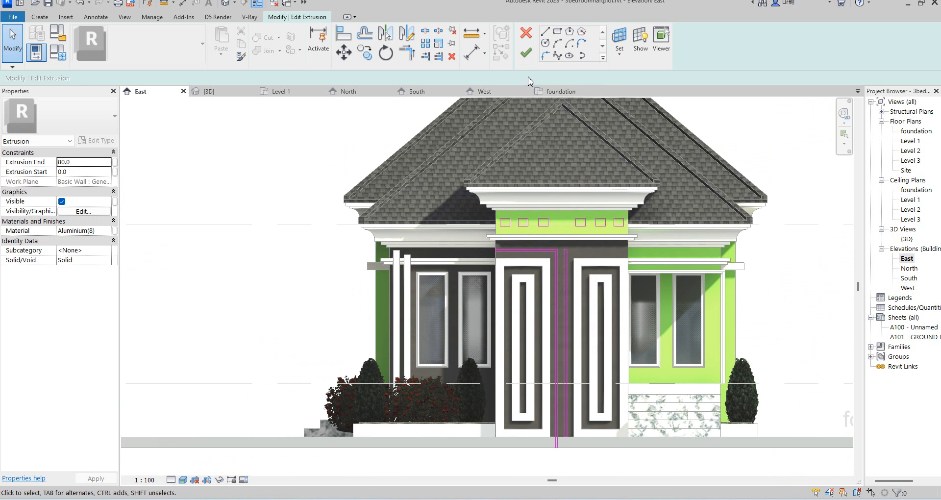
pyautogui.click(525, 51)
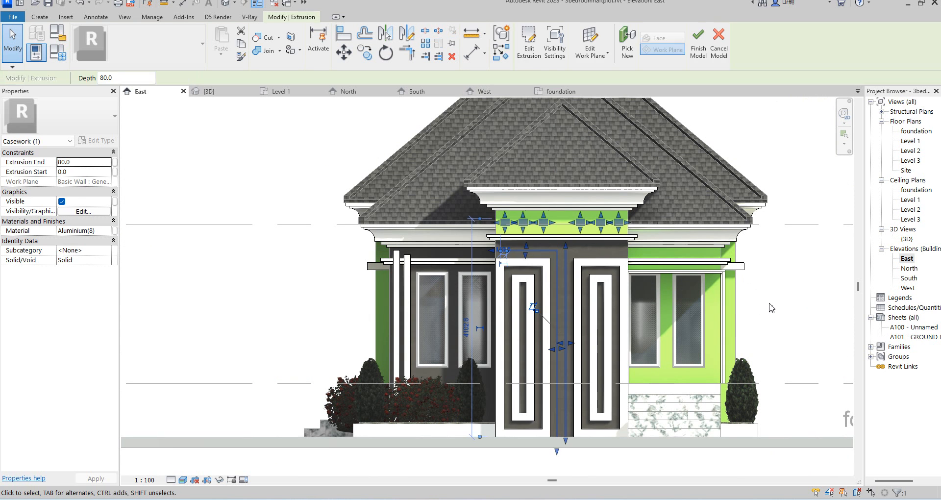
# Set the strip extrusion's end depth to 45 mm.
pyautogui.click(558, 268)
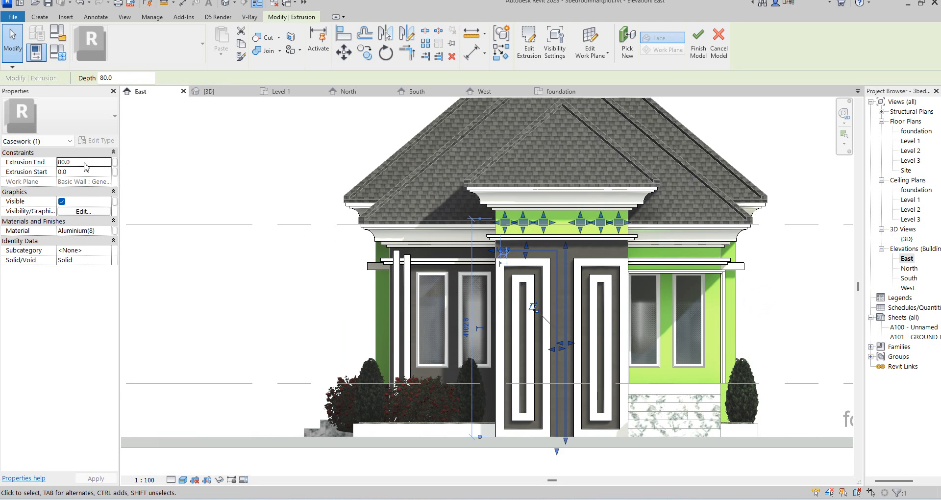
pyautogui.click(84, 163)
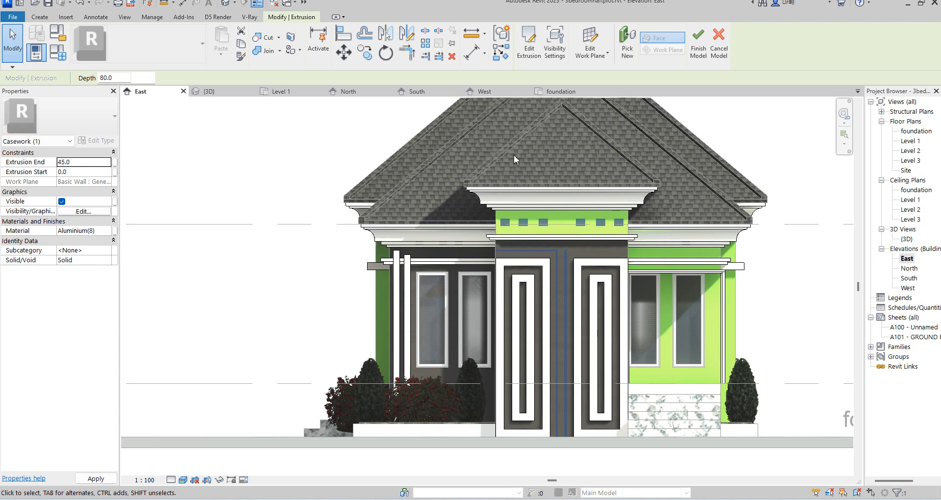
pyautogui.click(816, 289)
pyautogui.scroll(3, 584, 245)
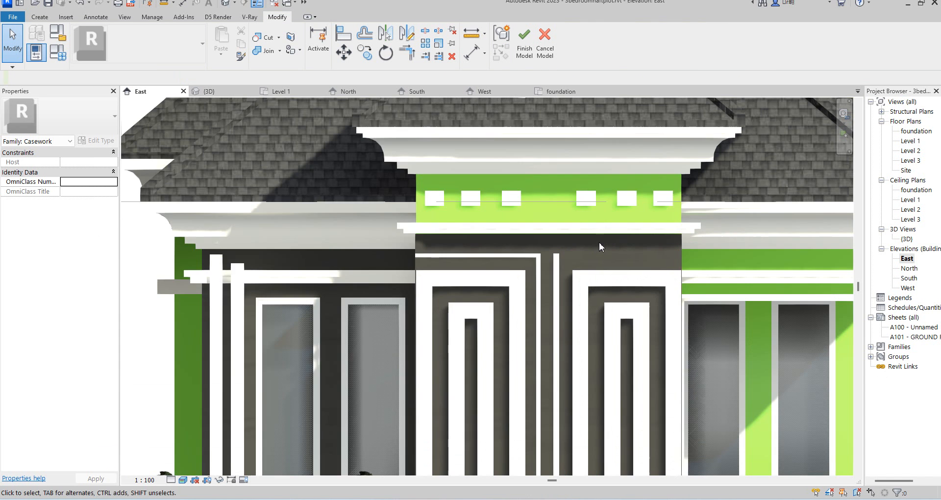
pyautogui.scroll(-3, 600, 243)
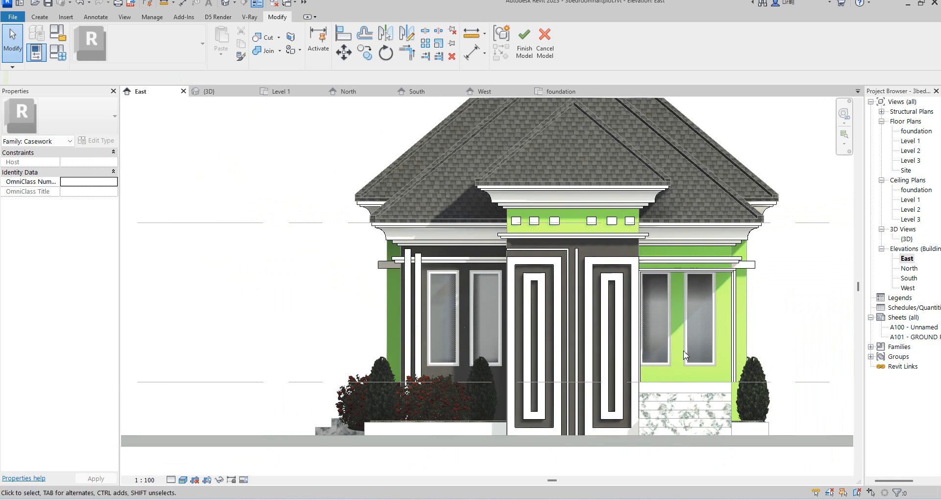
pyautogui.scroll(-2, 592, 280)
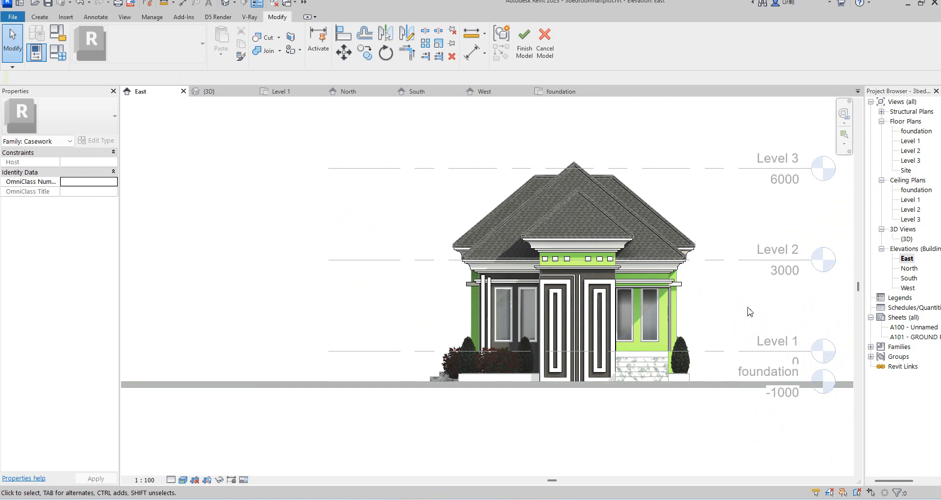
pyautogui.scroll(2, 633, 370)
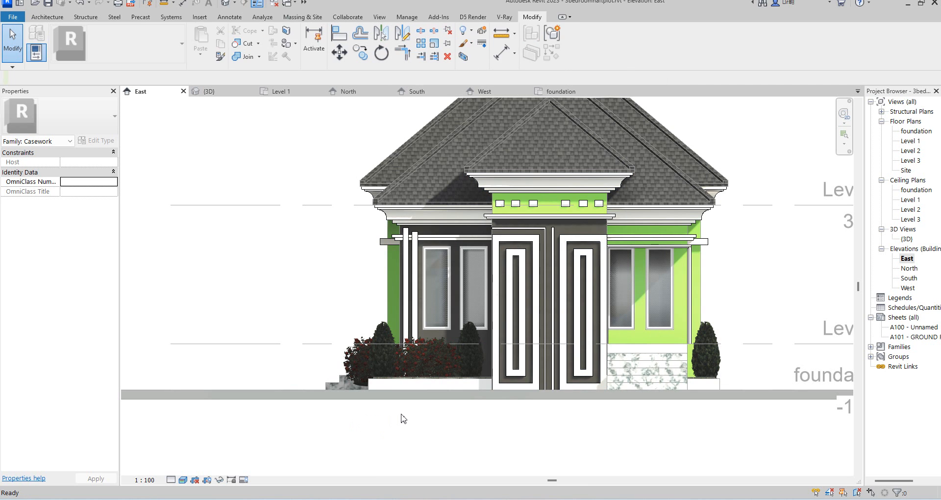
pyautogui.scroll(-2, 454, 400)
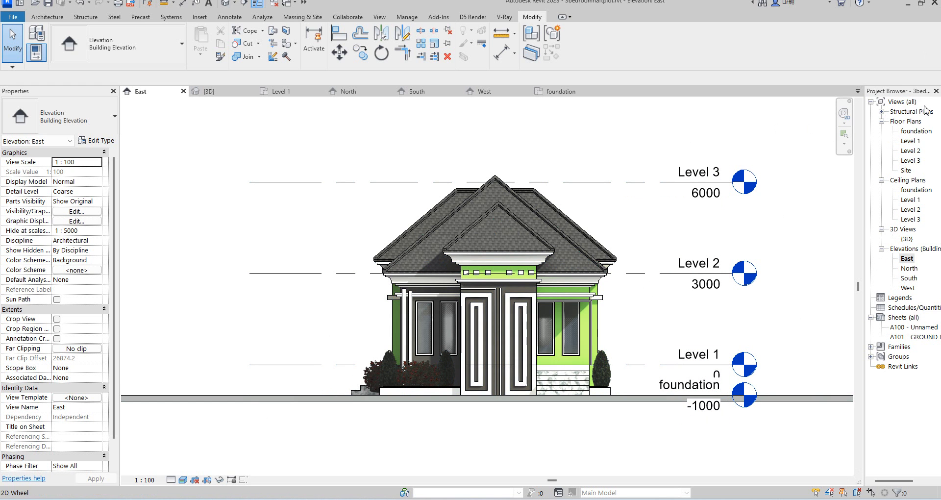
pyautogui.doubleClick(913, 131)
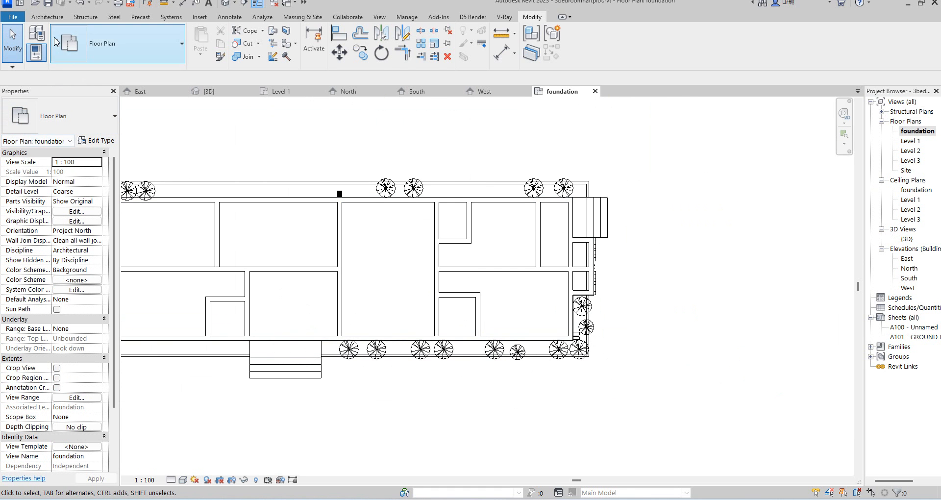
pyautogui.click(45, 18)
pyautogui.click(117, 51)
pyautogui.click(139, 98)
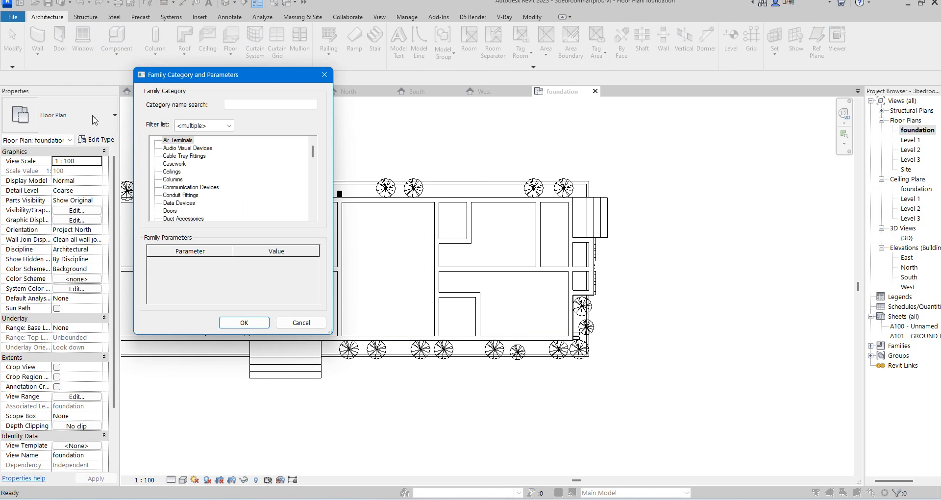
pyautogui.click(318, 78)
# Place a Street Light (3) component in front of the east entrance in the foundation plan.
pyautogui.click(117, 35)
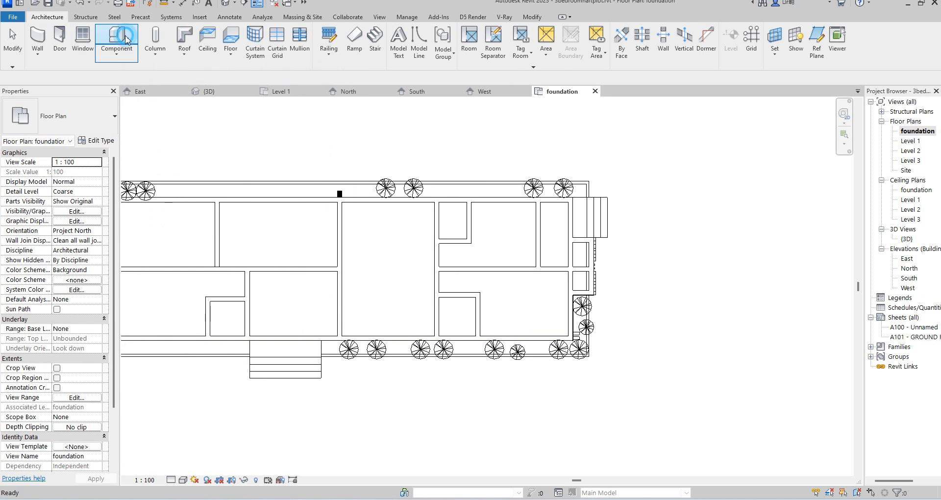
pyautogui.click(83, 112)
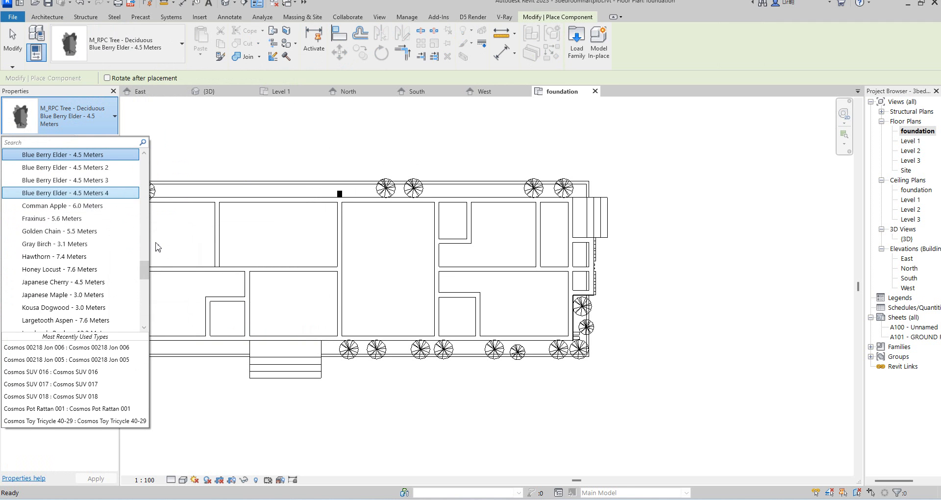
pyautogui.moveTo(143, 269); pyautogui.dragTo(142, 325)
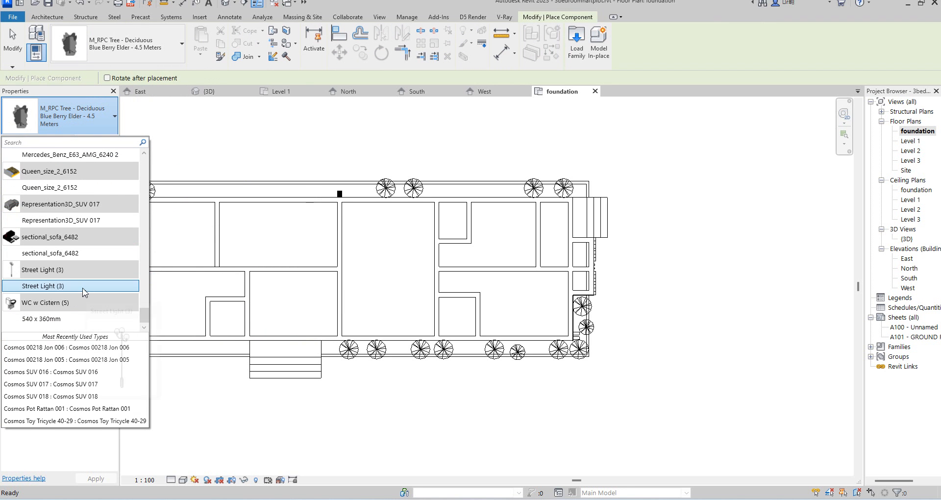
pyautogui.click(132, 285)
pyautogui.scroll(2, 614, 270)
pyautogui.scroll(3, 614, 269)
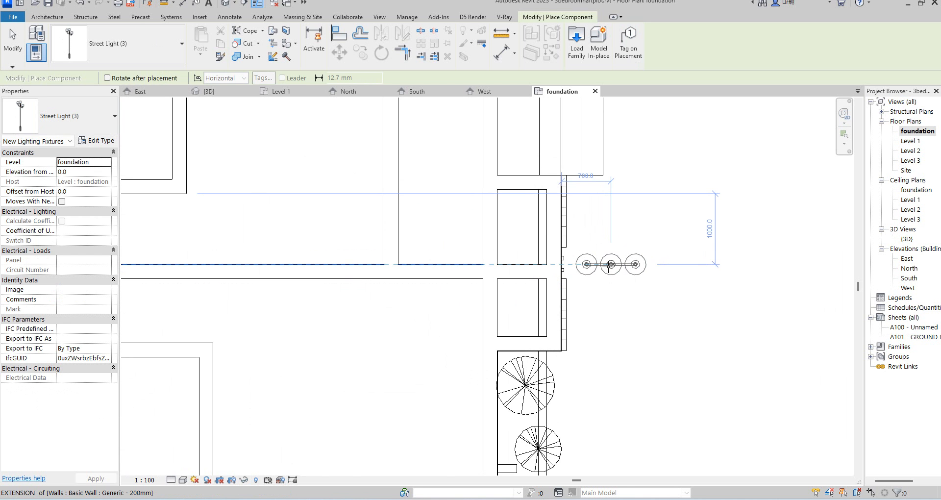
pyautogui.click(610, 265)
pyautogui.press('Escape')
# Rotate the street light 90 degrees about its centre.
pyautogui.click(630, 263)
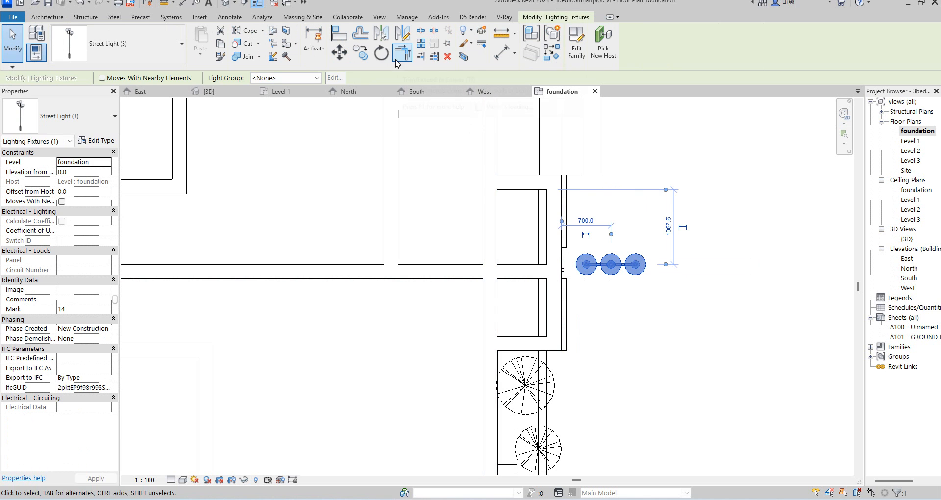
pyautogui.click(382, 53)
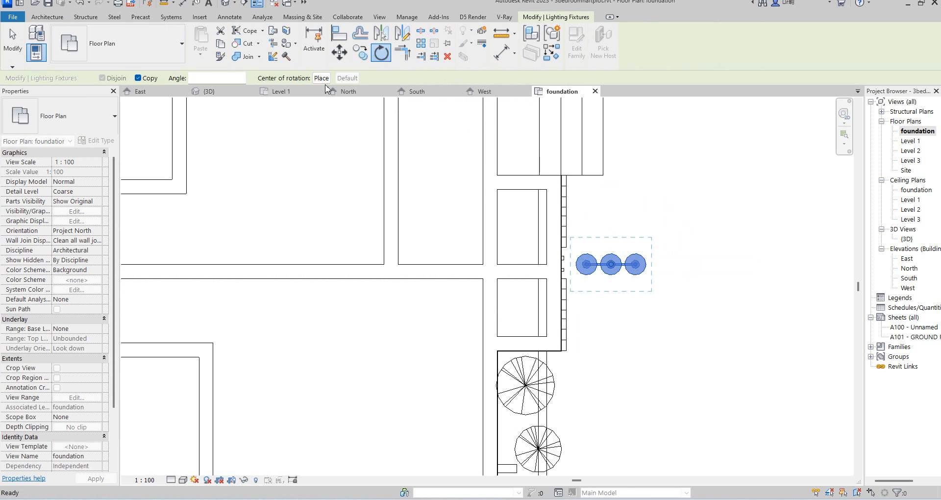
pyautogui.click(612, 210)
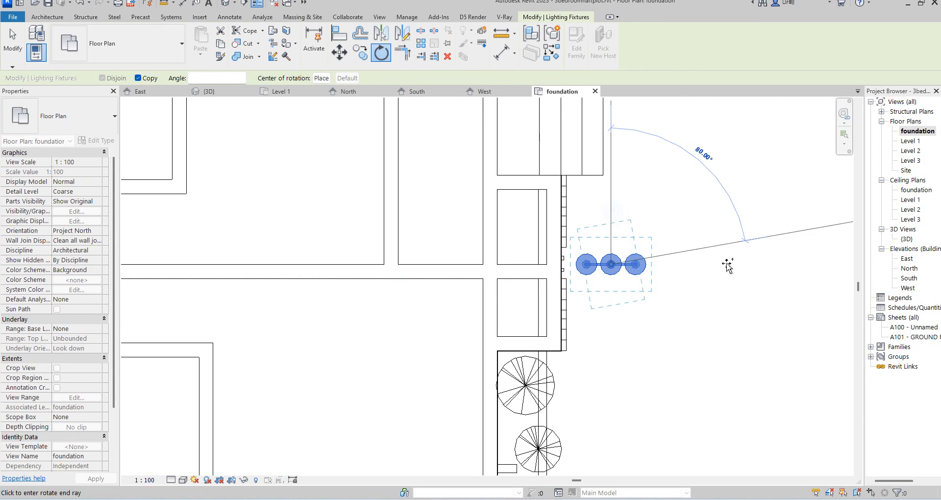
pyautogui.click(729, 268)
pyautogui.click(733, 282)
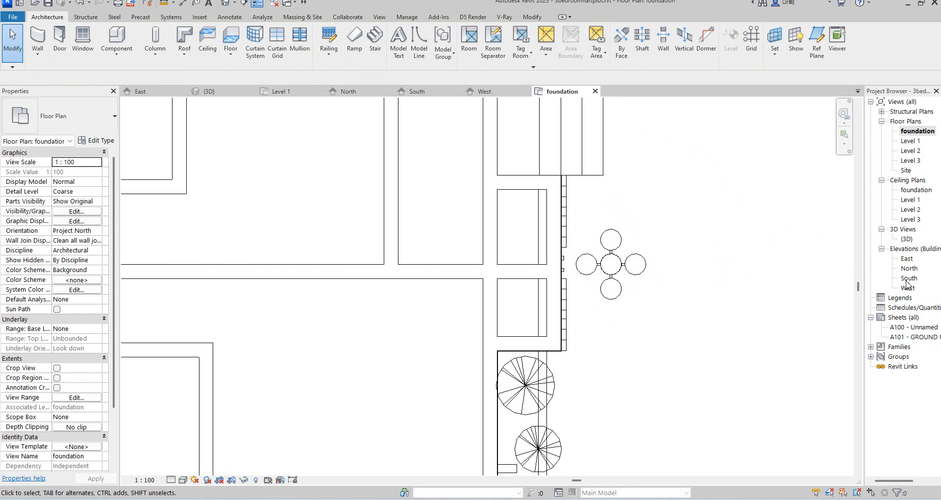
# Examine the street light's position at the entrance in the east elevation and the 3D view.
pyautogui.doubleClick(907, 259)
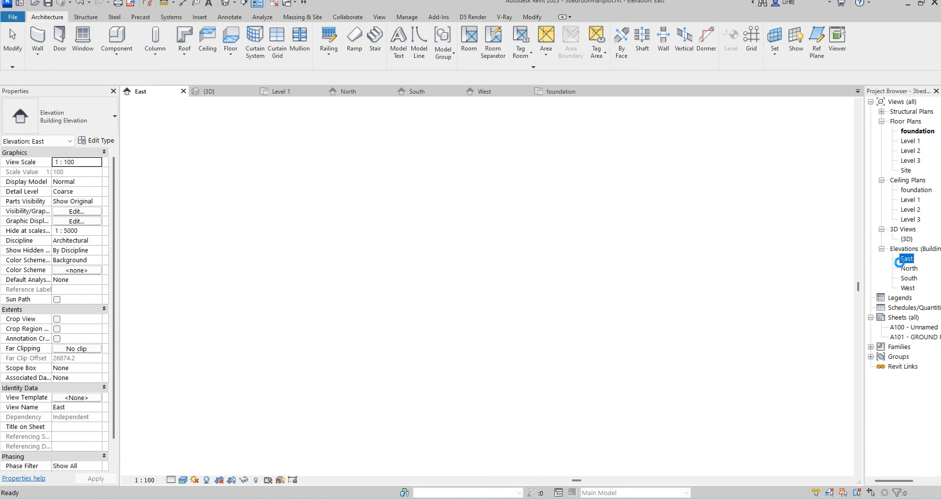
pyautogui.scroll(2, 495, 432)
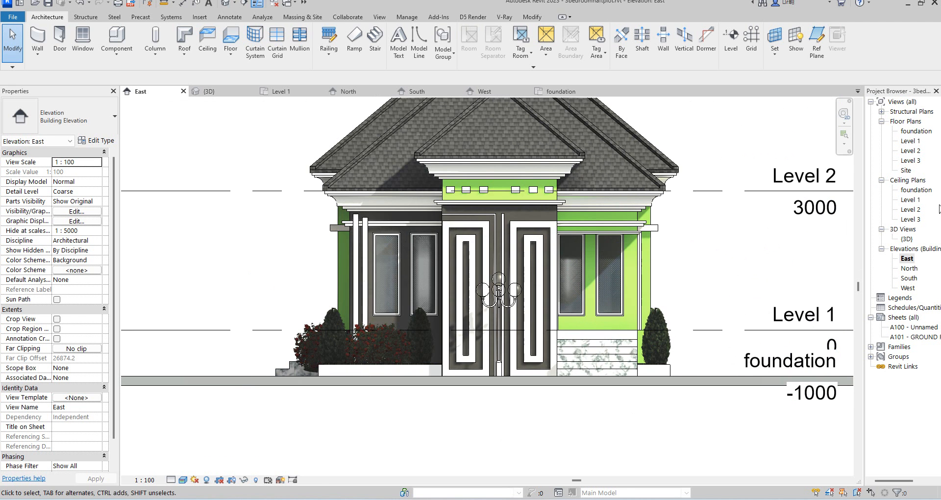
pyautogui.doubleClick(907, 239)
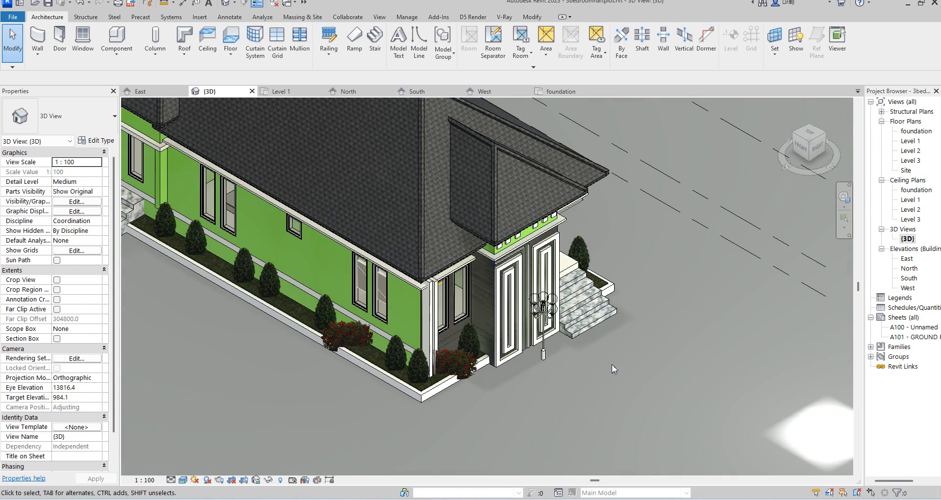
pyautogui.scroll(5, 546, 384)
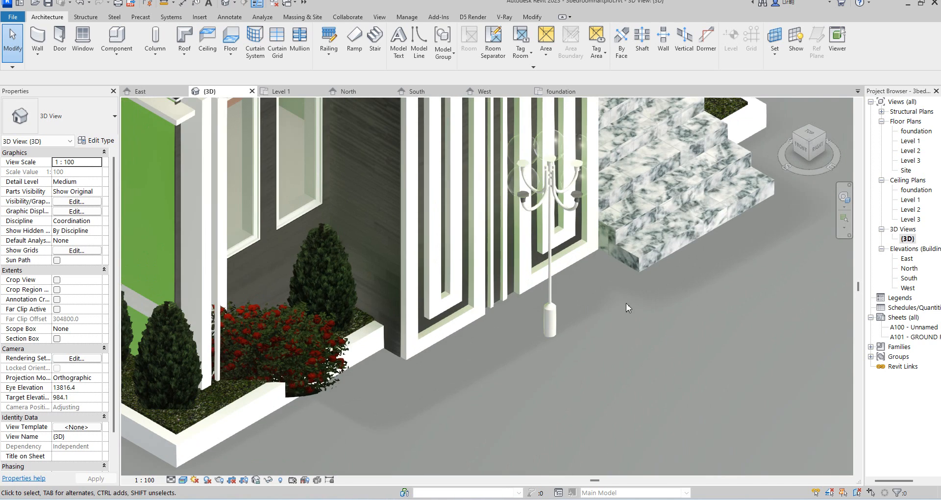
pyautogui.scroll(-5, 608, 321)
pyautogui.scroll(-5, 616, 323)
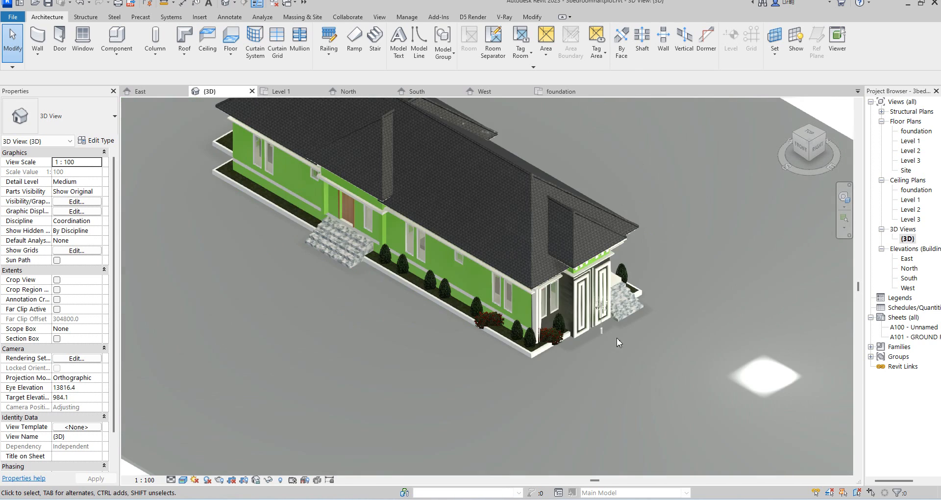
pyautogui.scroll(3, 463, 277)
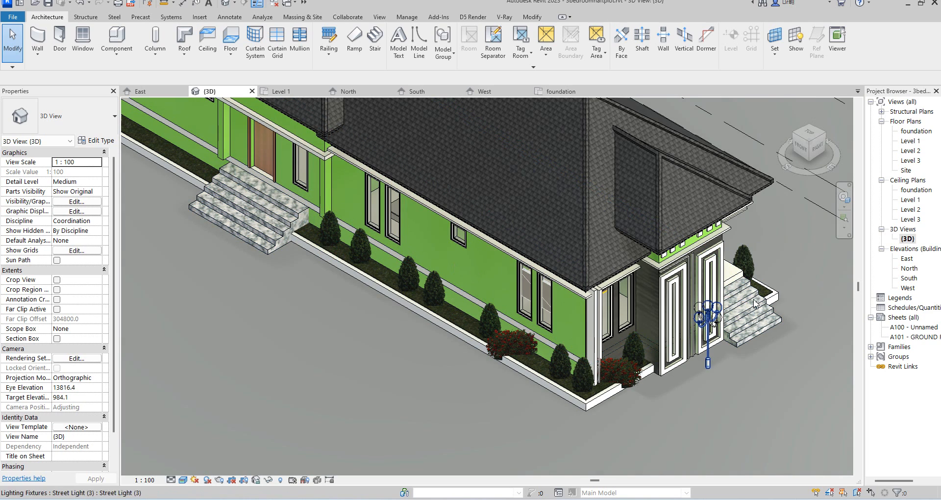
pyautogui.scroll(3, 764, 353)
pyautogui.scroll(-3, 694, 331)
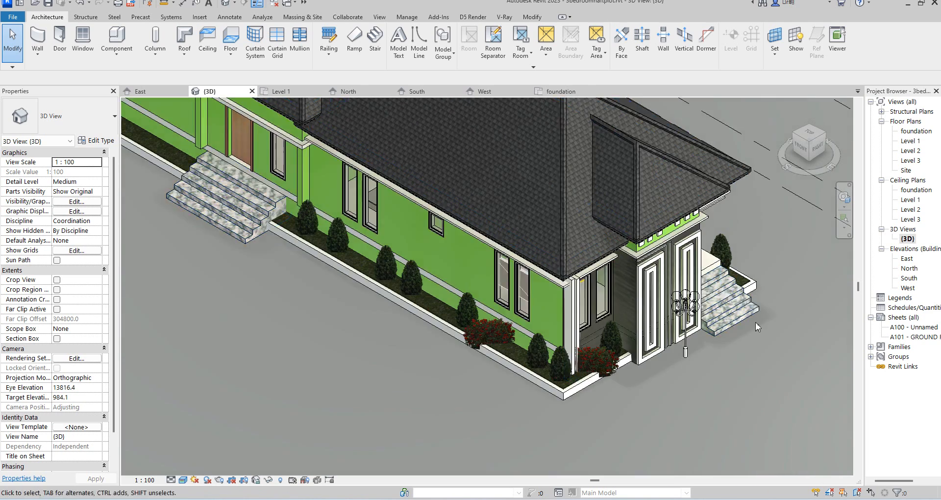
# Orbit and zoom the 3D view to review the house's landscaping, and reopen the east elevation.
pyautogui.moveTo(827, 131); pyautogui.dragTo(612, 122)
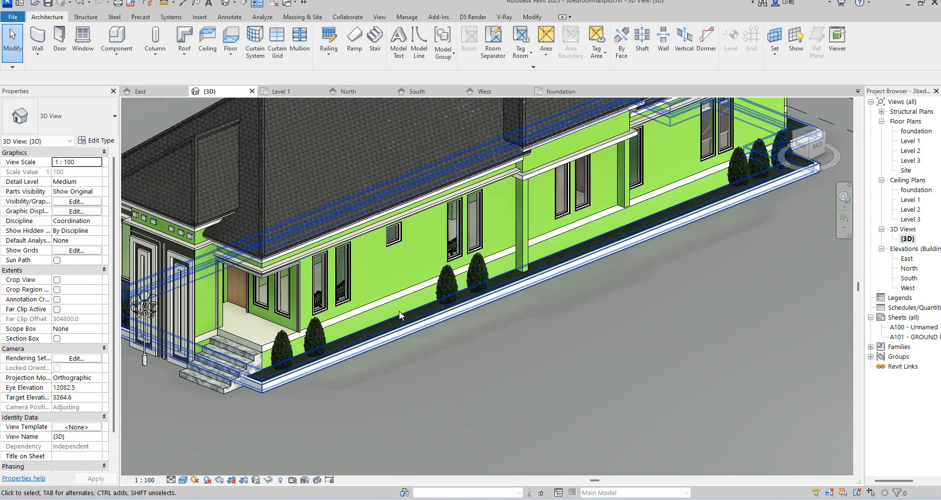
pyautogui.scroll(2, 249, 343)
pyautogui.scroll(-4, 422, 322)
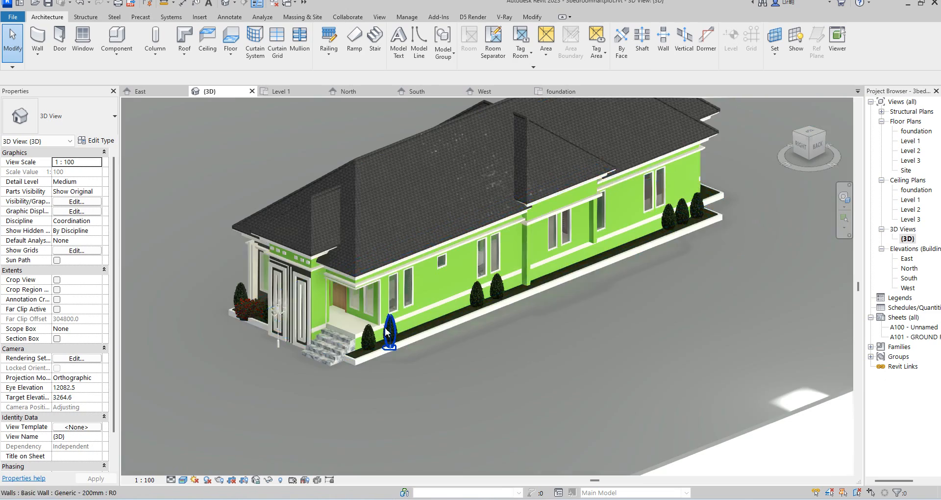
pyautogui.scroll(5, 317, 298)
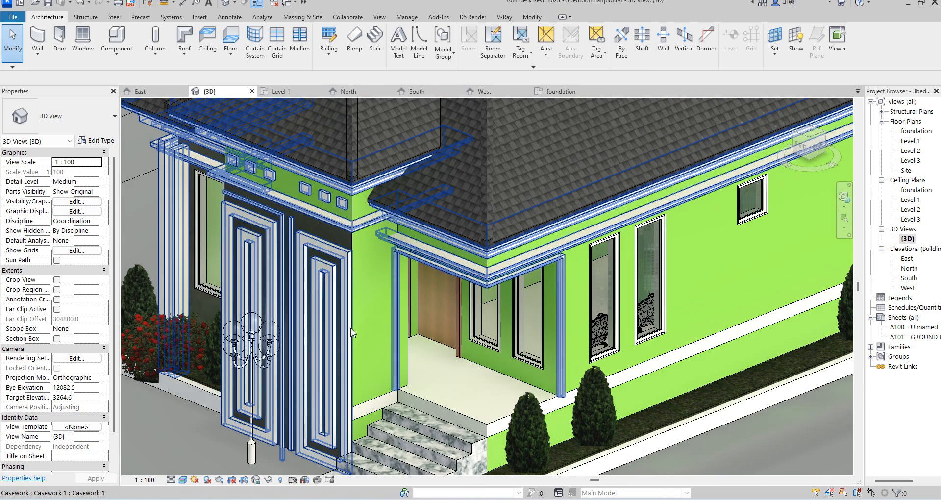
pyautogui.scroll(-1, 353, 314)
pyautogui.scroll(-2, 356, 362)
pyautogui.scroll(3, 576, 324)
pyautogui.scroll(-3, 575, 325)
pyautogui.scroll(-1, 631, 376)
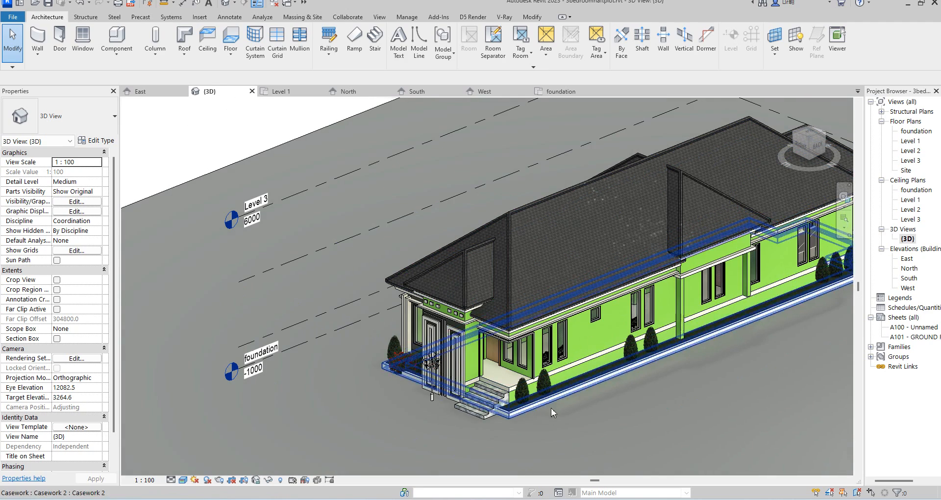
pyautogui.scroll(-3, 551, 408)
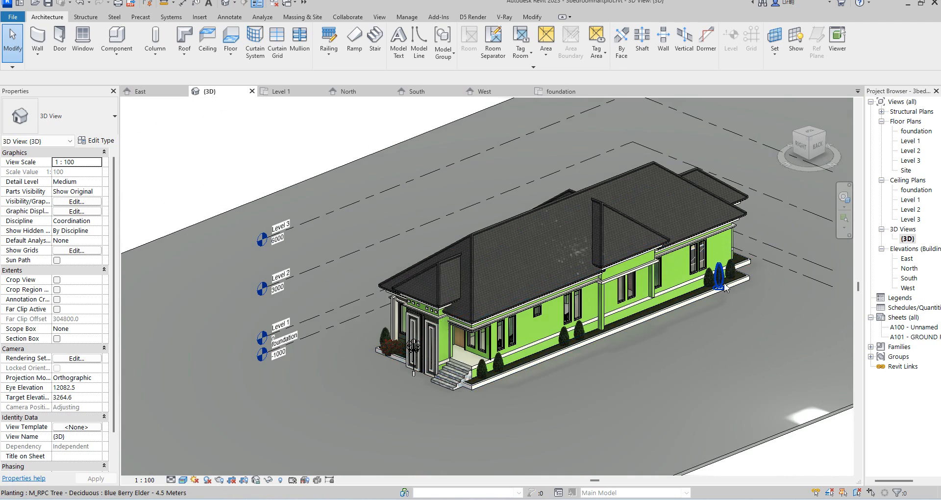
pyautogui.scroll(1, 725, 283)
pyautogui.scroll(-2, 649, 295)
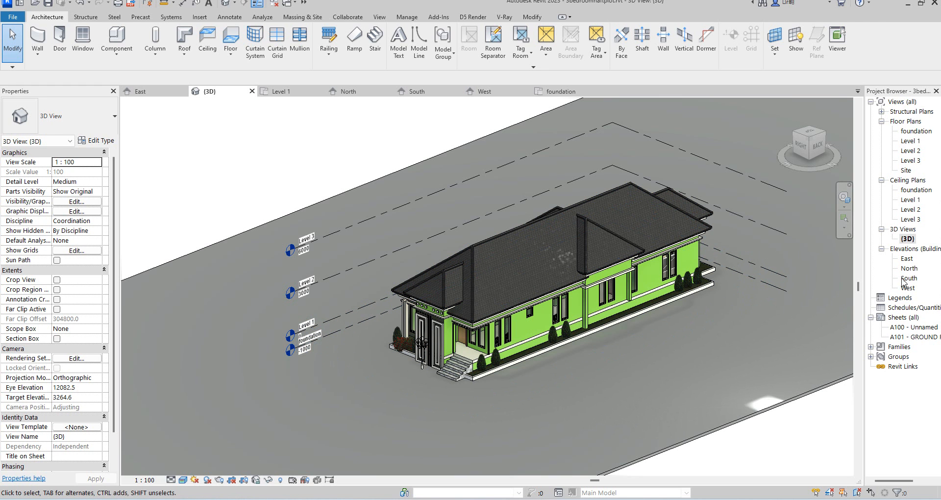
pyautogui.doubleClick(908, 259)
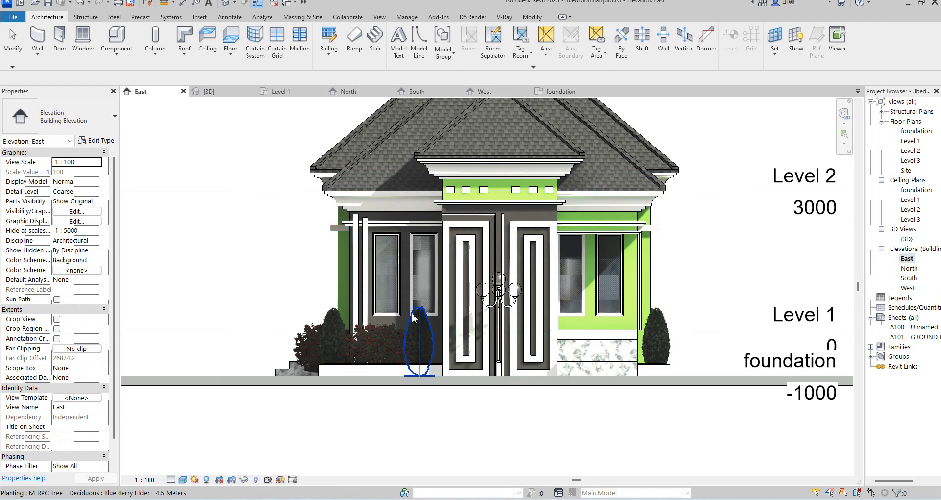
# Hide the level lines in the east elevation by hiding their whole category in this view.
pyautogui.scroll(-4, 413, 343)
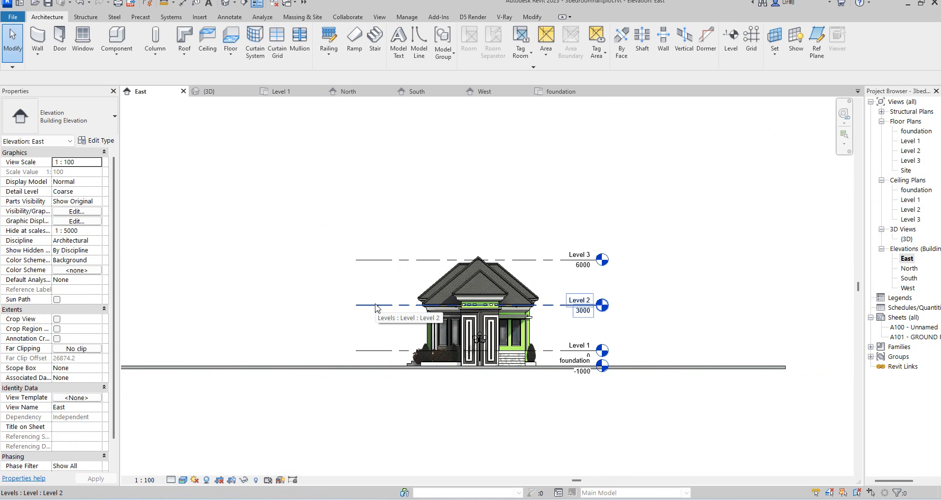
pyautogui.rightClick(376, 306)
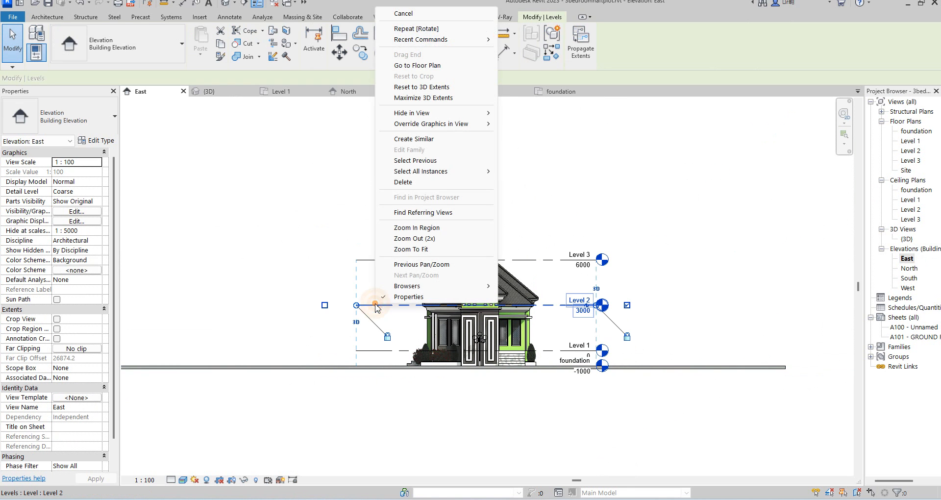
pyautogui.moveTo(445, 116)
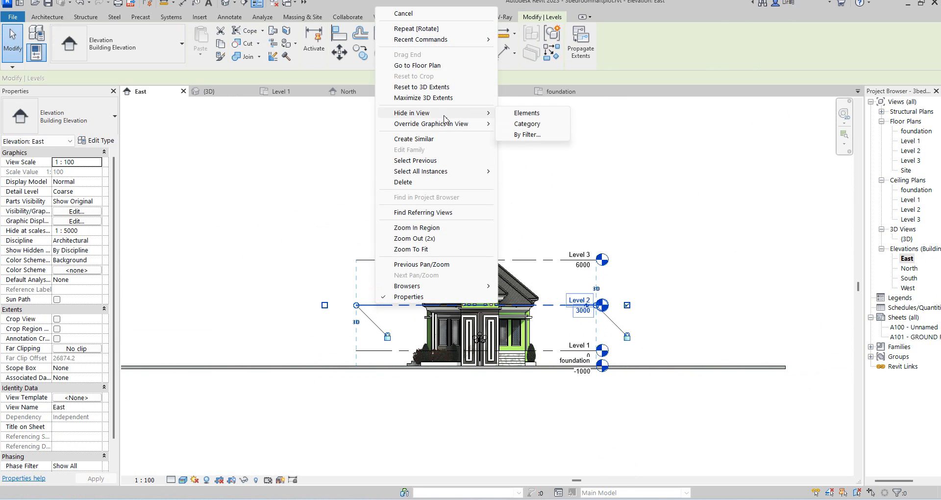
pyautogui.click(528, 124)
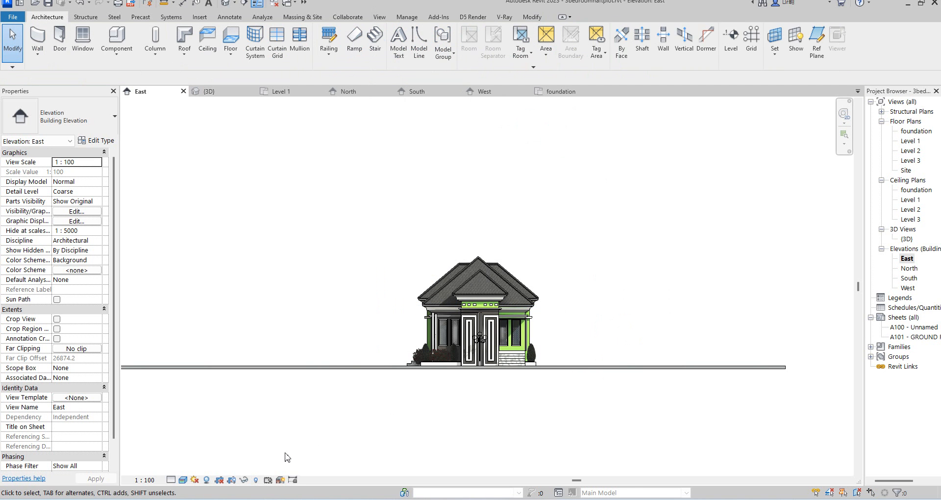
# Show the crop region and pull its right and bottom edges in to frame the house.
pyautogui.click(232, 480)
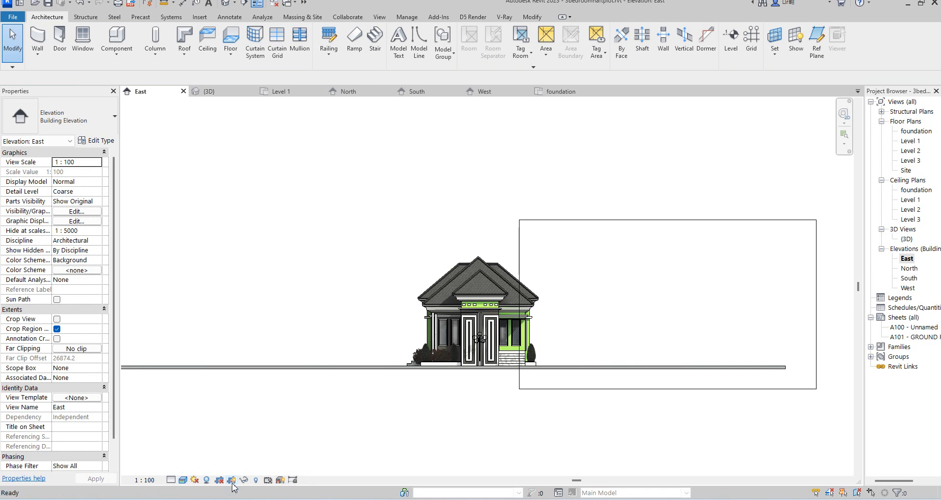
pyautogui.click(519, 287)
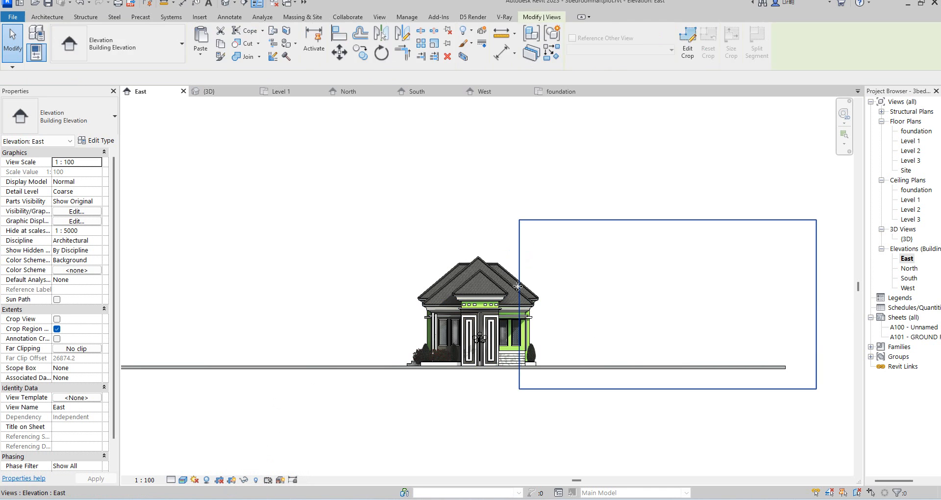
pyautogui.click(520, 305)
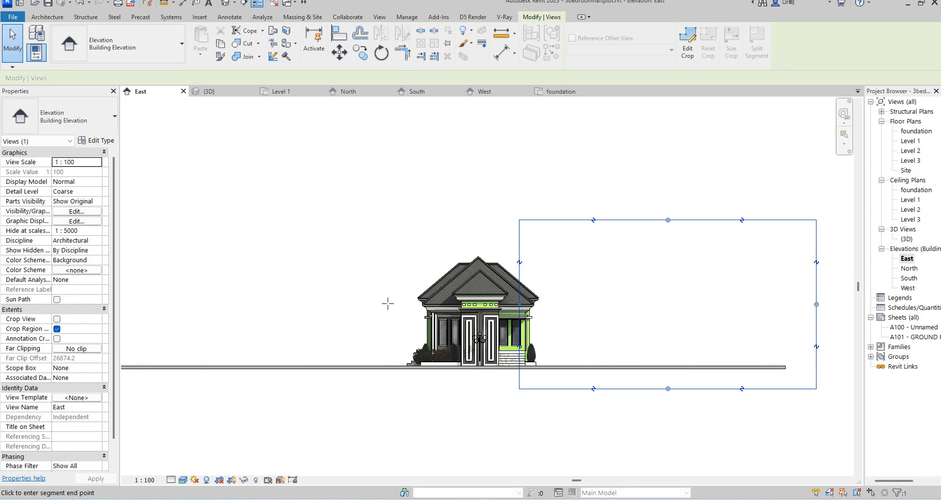
pyautogui.moveTo(816, 304); pyautogui.dragTo(563, 317)
pyautogui.click(556, 309)
pyautogui.scroll(5, 497, 400)
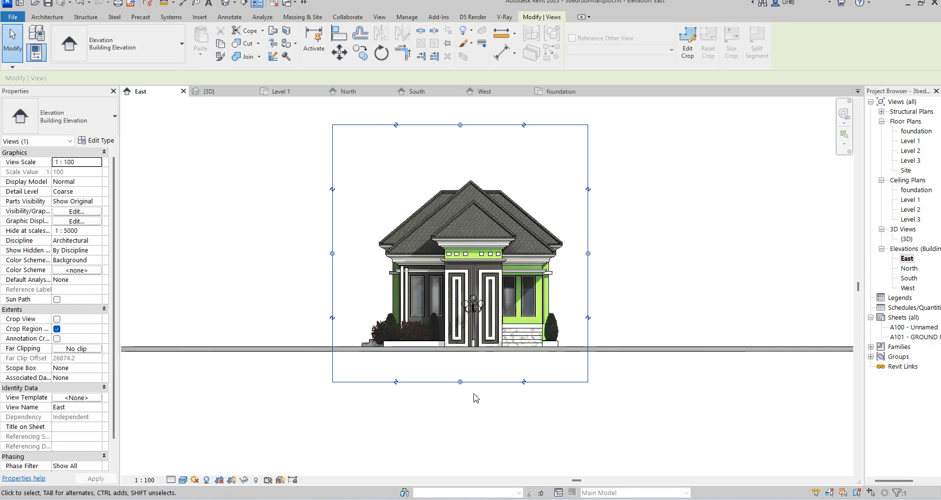
pyautogui.click(447, 371)
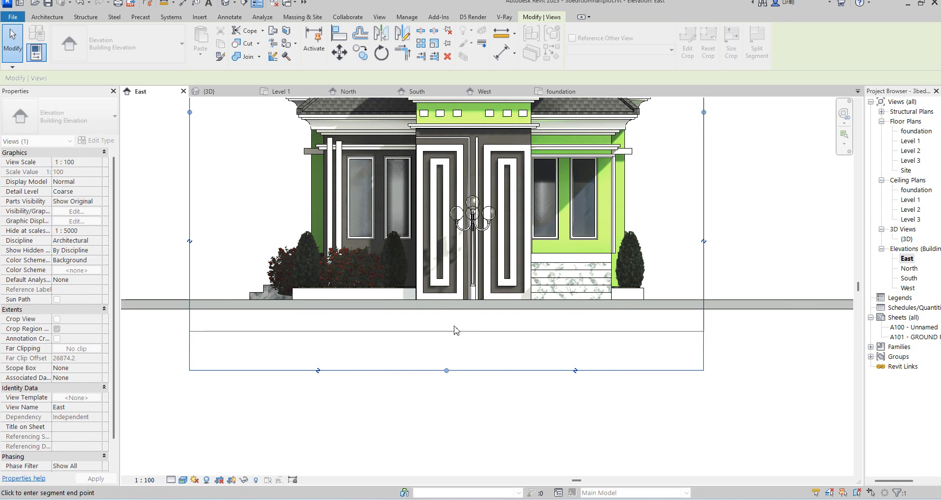
pyautogui.moveTo(461, 302); pyautogui.dragTo(461, 301)
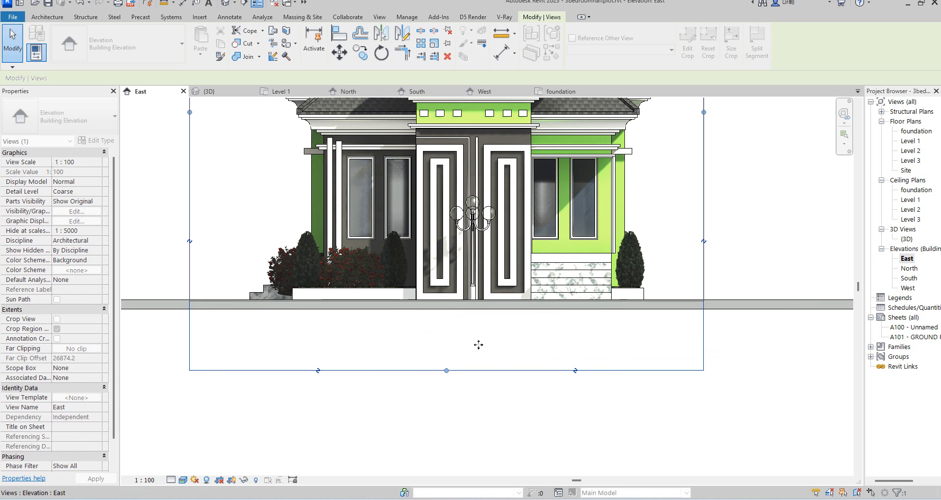
pyautogui.click(554, 402)
# Adjust the crop region's left edge closer to the house in the east elevation.
pyautogui.scroll(-3, 558, 435)
pyautogui.scroll(-4, 517, 320)
pyautogui.scroll(2, 456, 361)
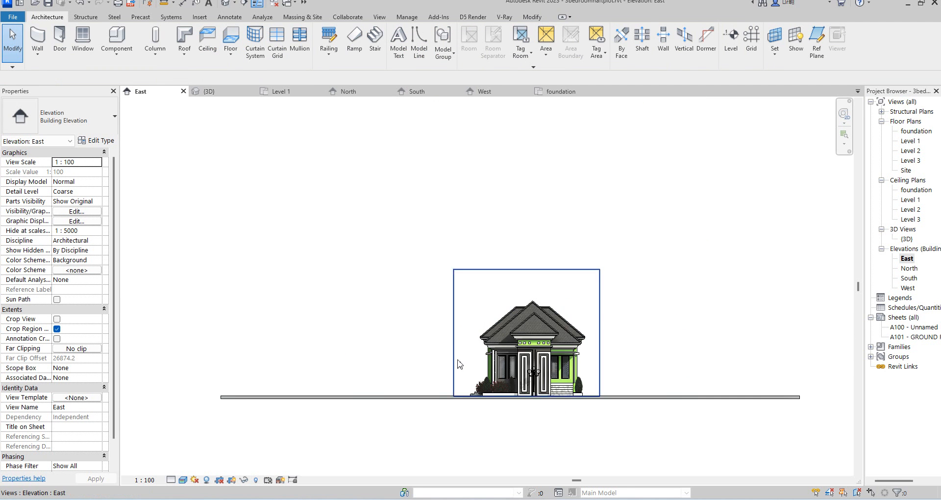
pyautogui.click(452, 361)
pyautogui.click(452, 324)
pyautogui.click(462, 324)
pyautogui.click(410, 320)
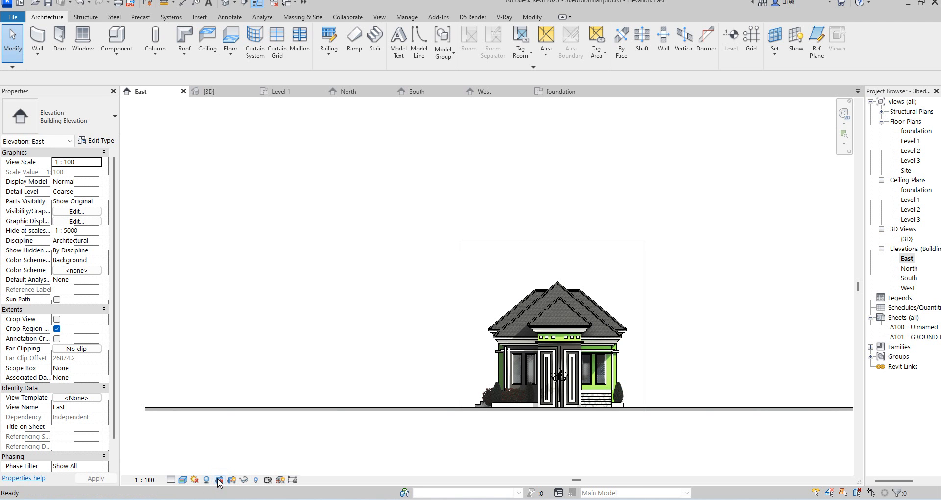
# Turn on view cropping and hide the crop region boundary, fitting the house in the view.
pyautogui.click(692, 390)
pyautogui.click(242, 480)
pyautogui.rightClick(702, 309)
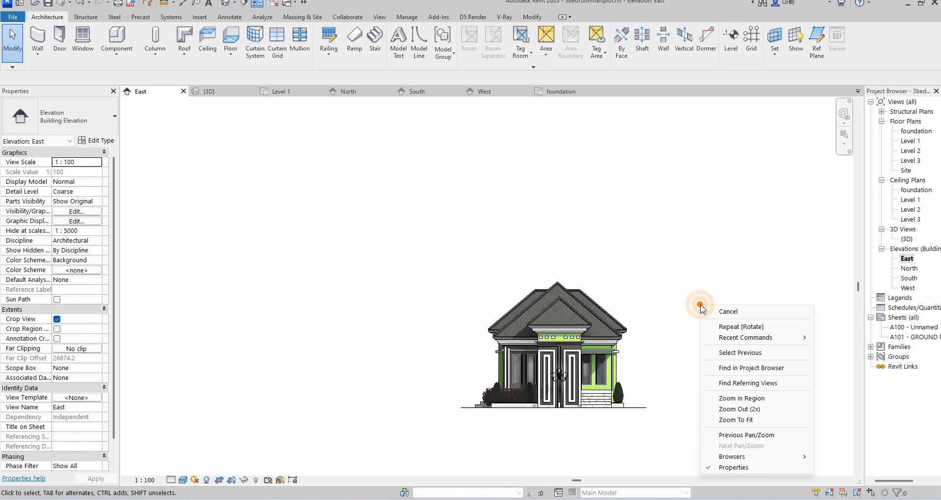
pyautogui.click(751, 421)
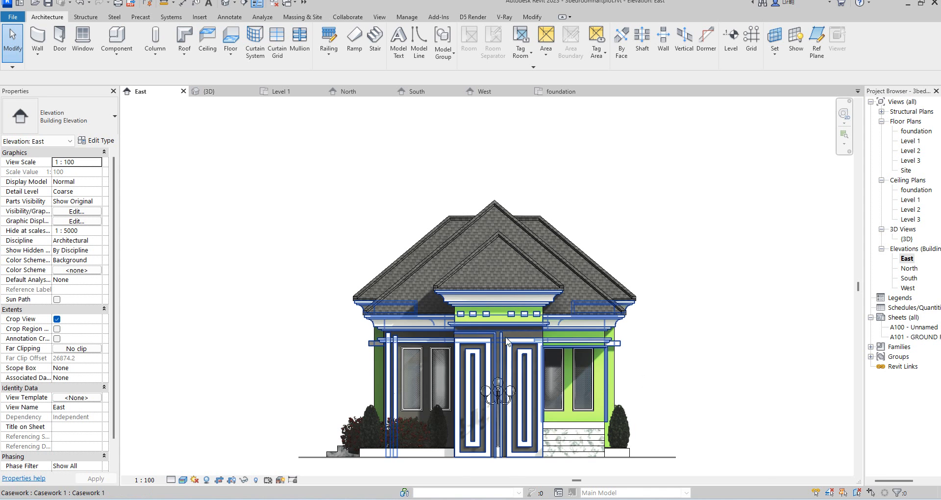
# Open the sun settings from the Graphic Display Options lighting section and set the ground plane level to foundation.
pyautogui.click(183, 480)
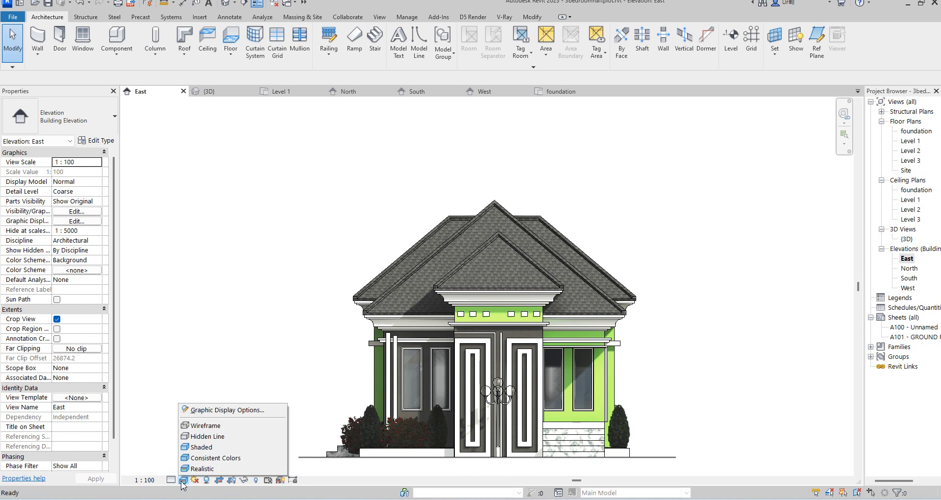
pyautogui.click(226, 411)
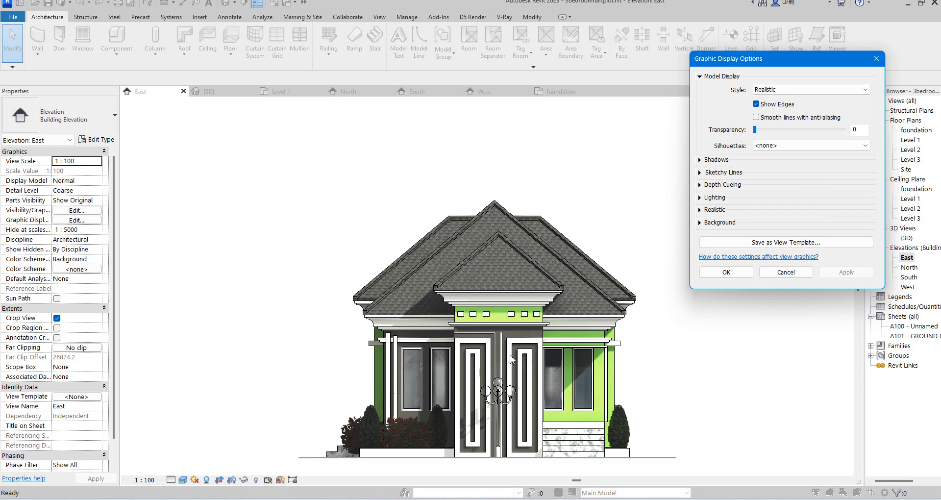
pyautogui.click(700, 198)
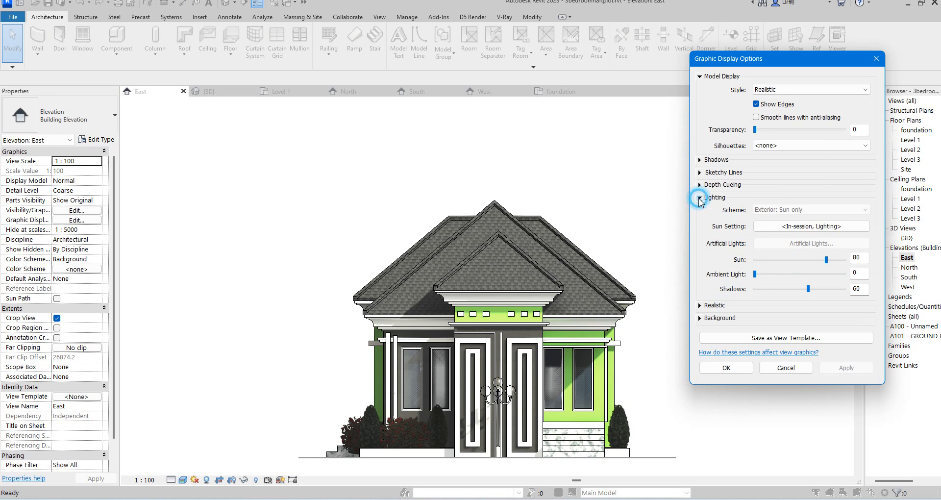
pyautogui.click(819, 230)
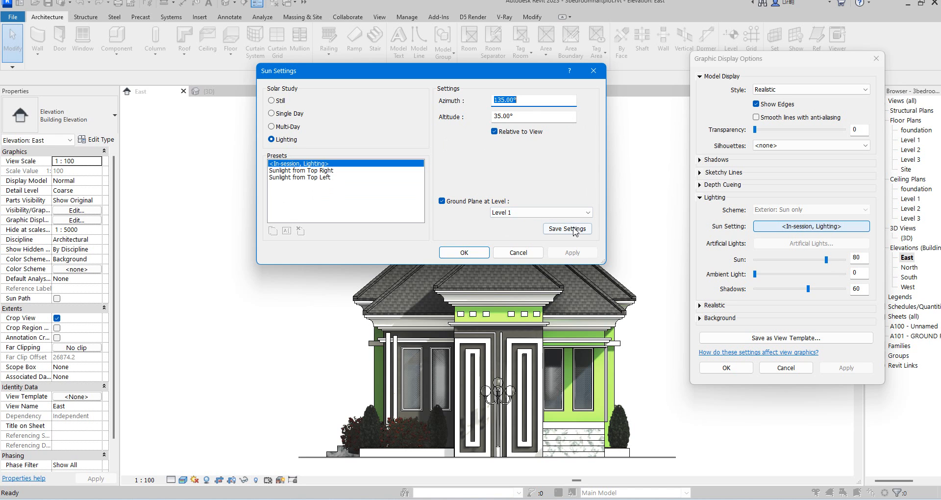
pyautogui.click(588, 212)
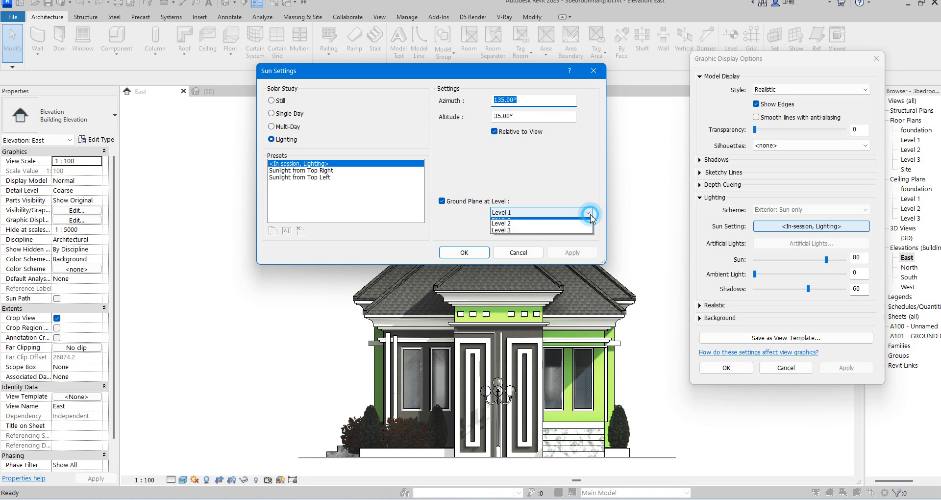
pyautogui.click(522, 226)
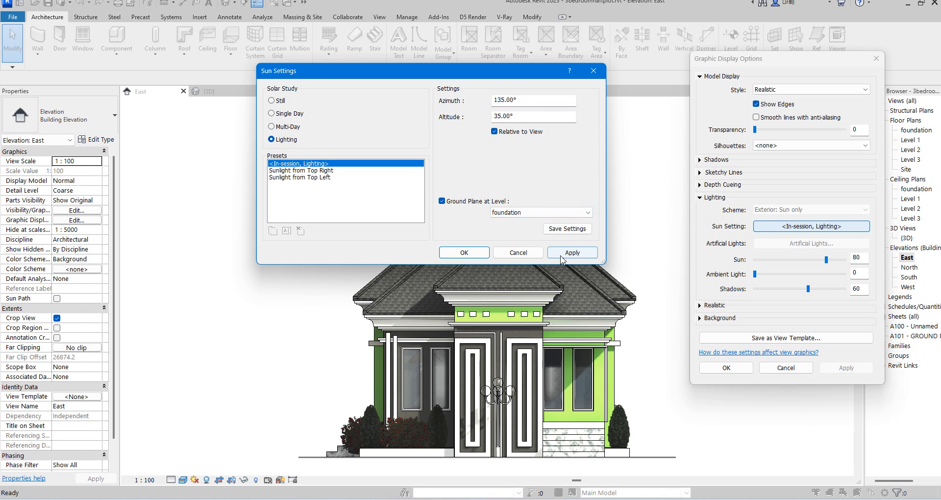
pyautogui.click(567, 253)
# Set the sun azimuth to 167° and altitude to 20°, and apply.
pyautogui.doubleClick(523, 101)
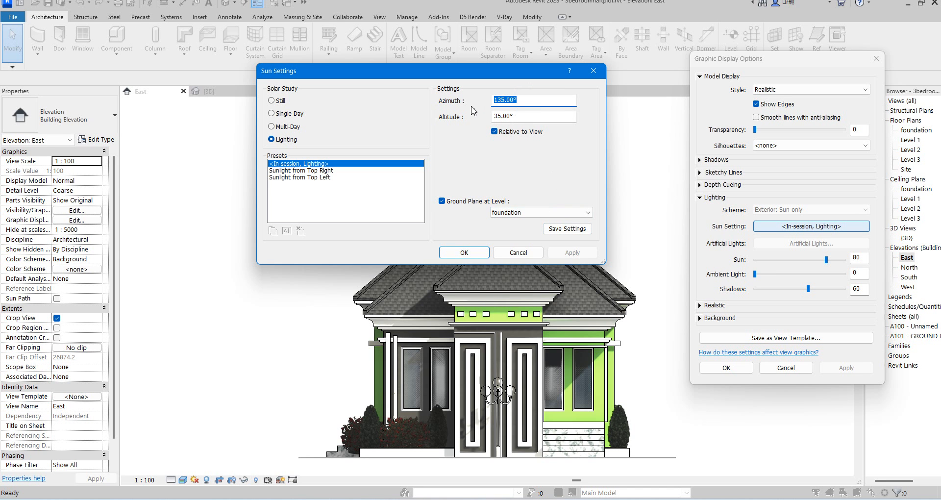
pyautogui.write('167')
pyautogui.press('Tab')
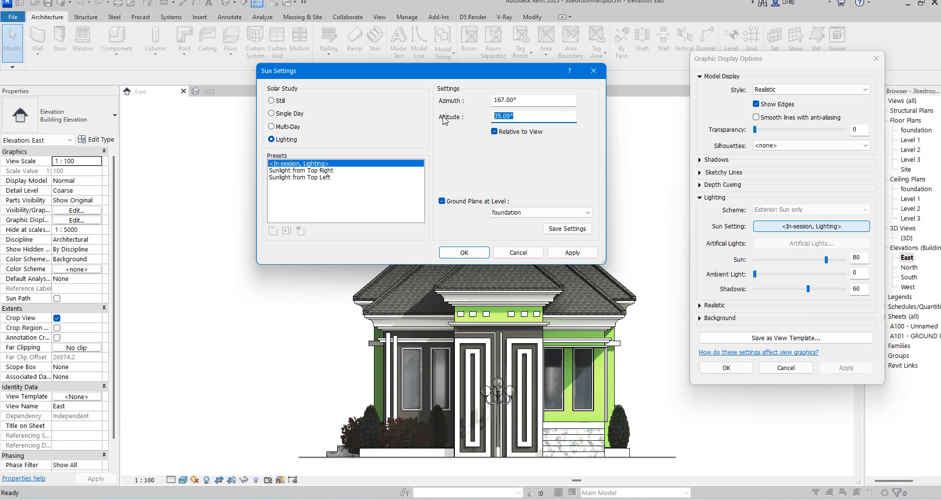
pyautogui.write('20')
pyautogui.click(577, 253)
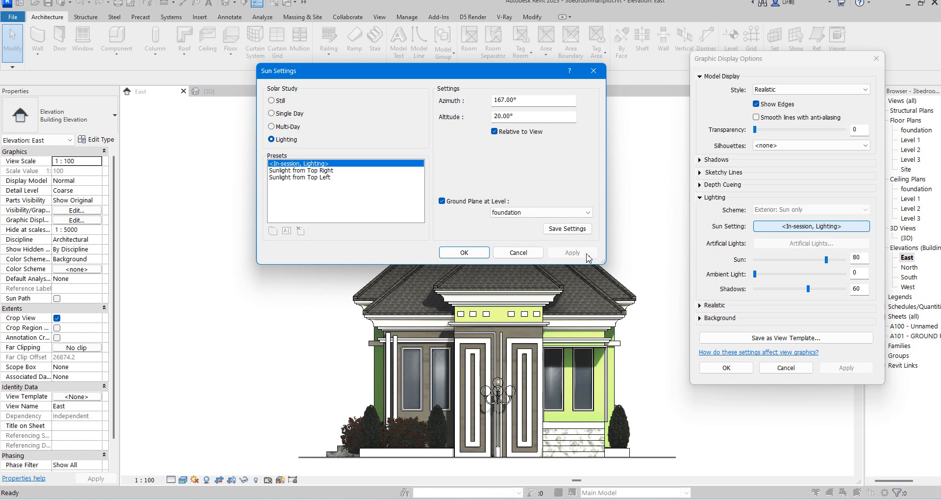
# Set the ground plane level to Level 2, applying the change.
pyautogui.click(563, 212)
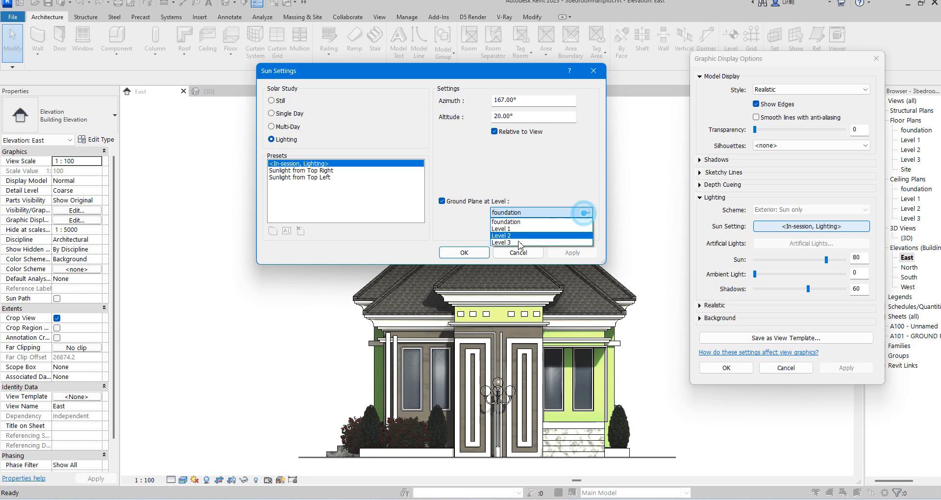
pyautogui.click(515, 229)
pyautogui.click(573, 253)
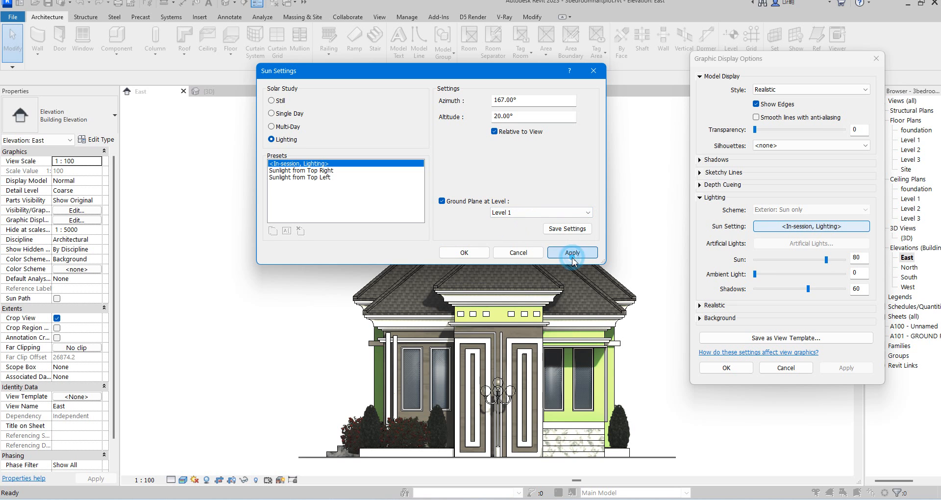
pyautogui.click(564, 212)
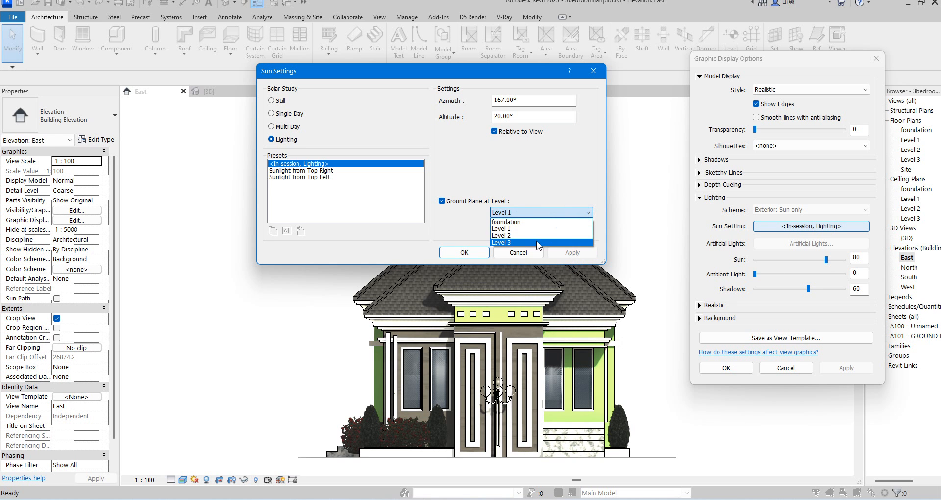
pyautogui.click(536, 237)
pyautogui.click(576, 256)
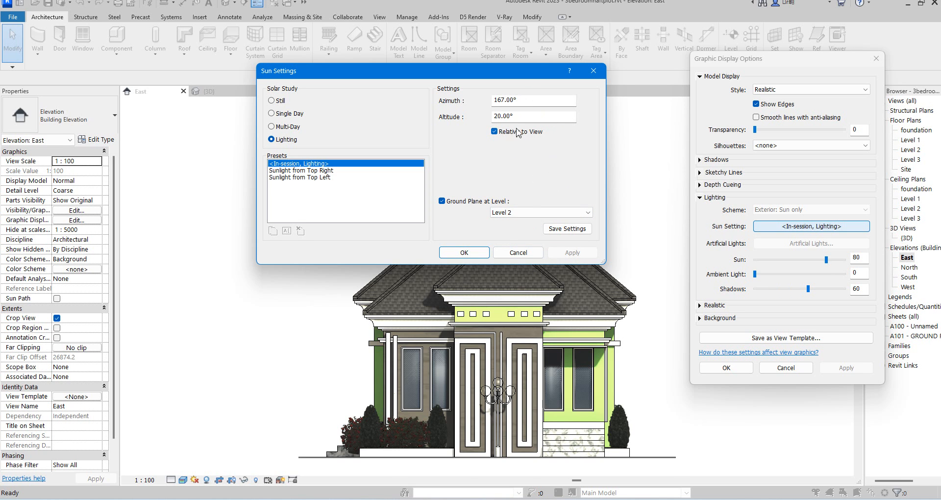
# Set the sun azimuth to 150° and altitude to 30°, and confirm the sun settings.
pyautogui.moveTo(525, 100); pyautogui.dragTo(497, 101)
pyautogui.write('150')
pyautogui.press('Tab')
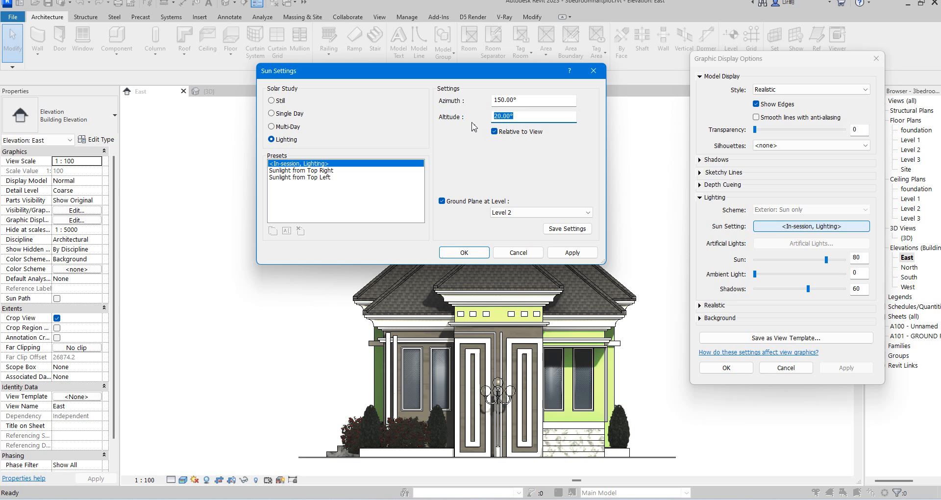
pyautogui.write('30')
pyautogui.click(464, 253)
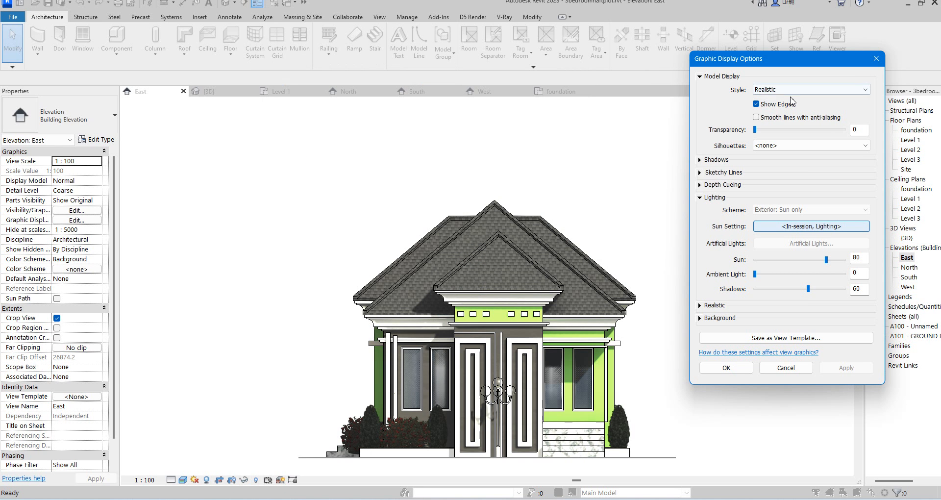
# Expand the shadow options and lower the sun intensity to 28, applying it.
pyautogui.click(700, 160)
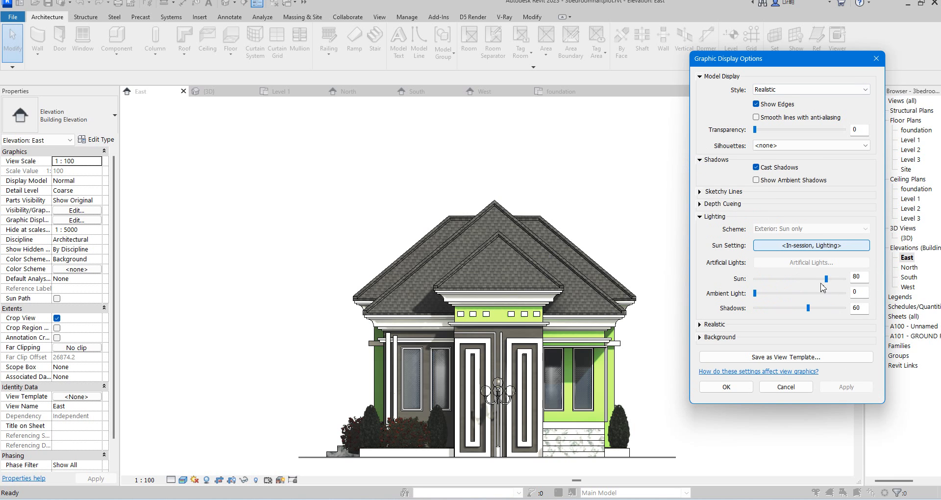
pyautogui.moveTo(826, 280); pyautogui.dragTo(780, 281)
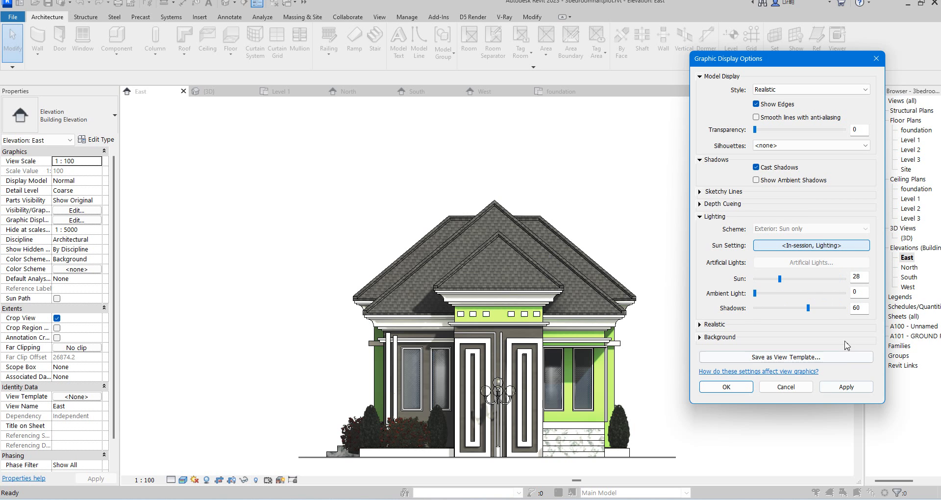
pyautogui.click(848, 388)
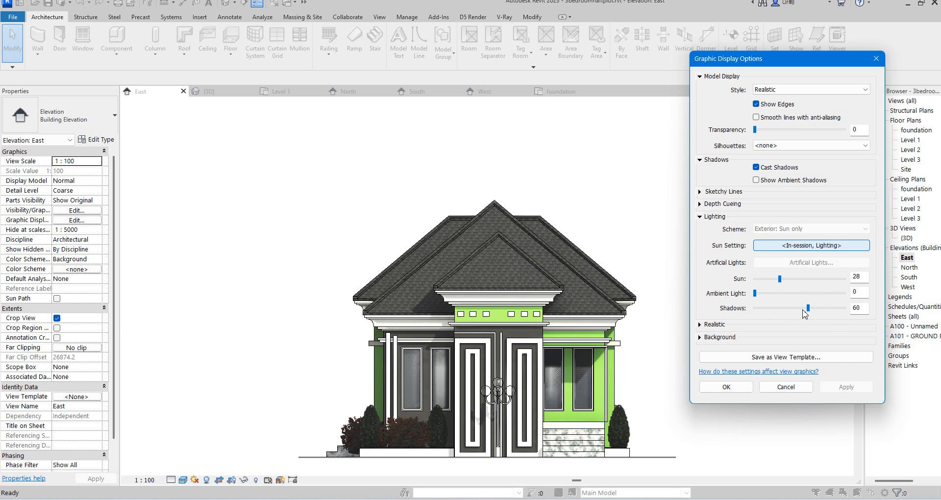
# Set the shadows intensity to 80.
pyautogui.click(807, 309)
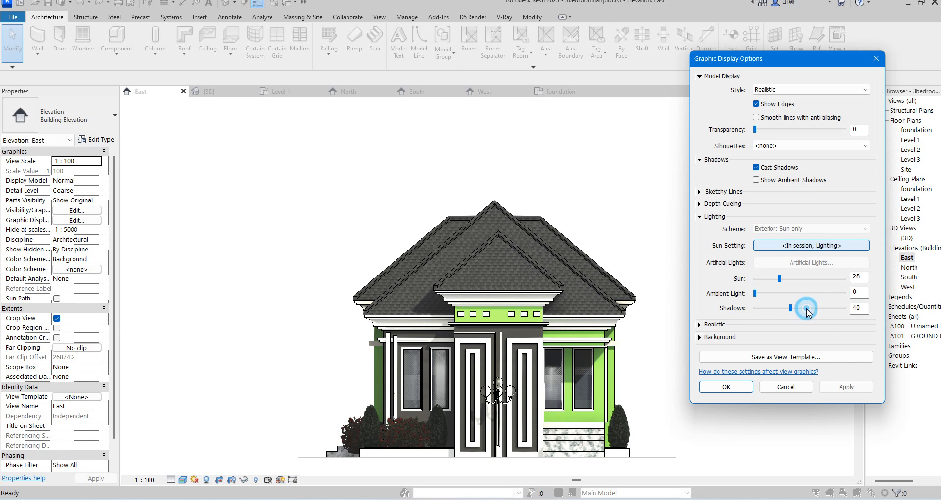
pyautogui.click(834, 310)
pyautogui.click(832, 309)
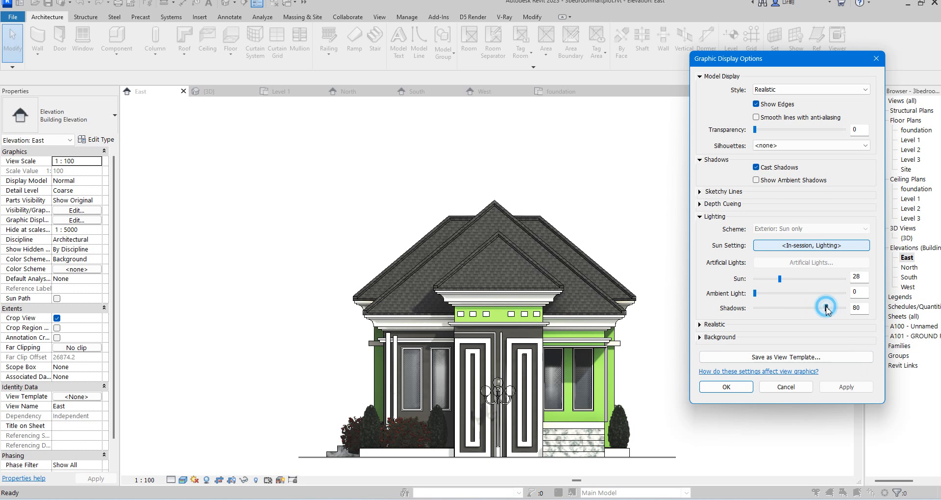
# Try manual exposure values in the realistic display settings, applying each one.
pyautogui.click(854, 389)
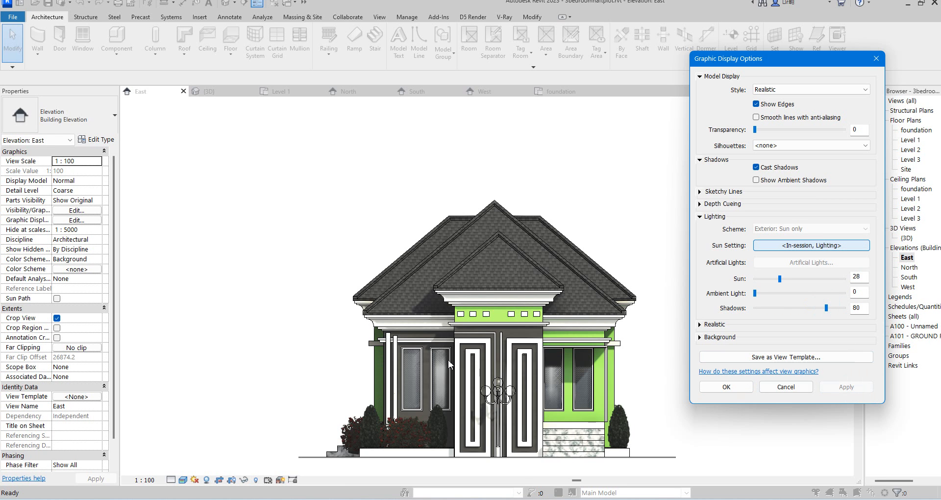
pyautogui.click(700, 324)
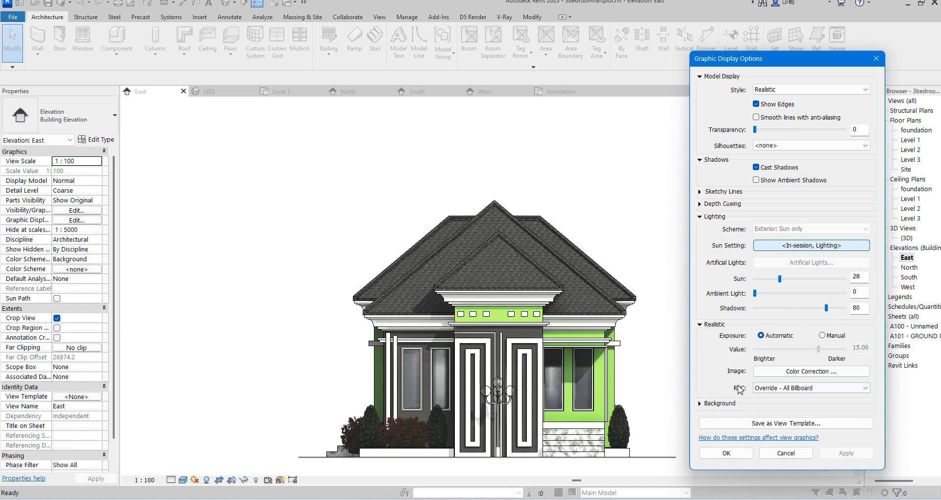
pyautogui.click(822, 337)
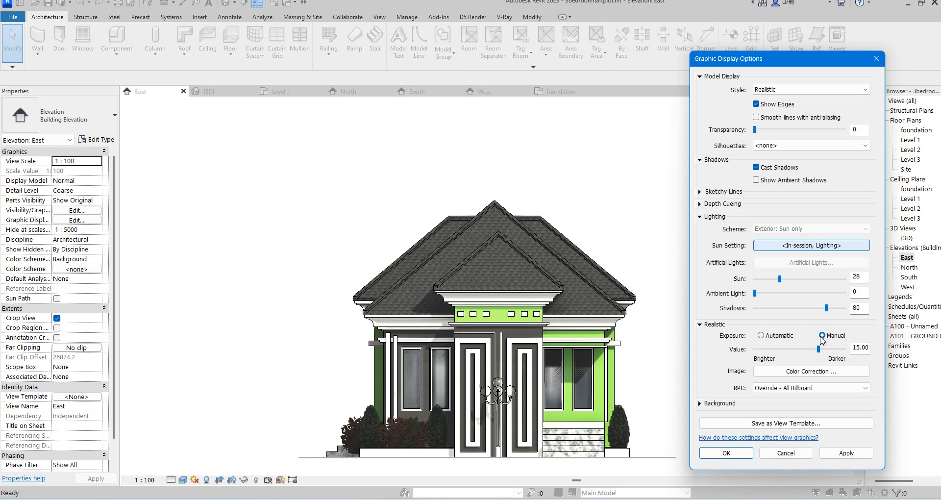
pyautogui.moveTo(818, 349); pyautogui.dragTo(836, 349)
pyautogui.click(846, 453)
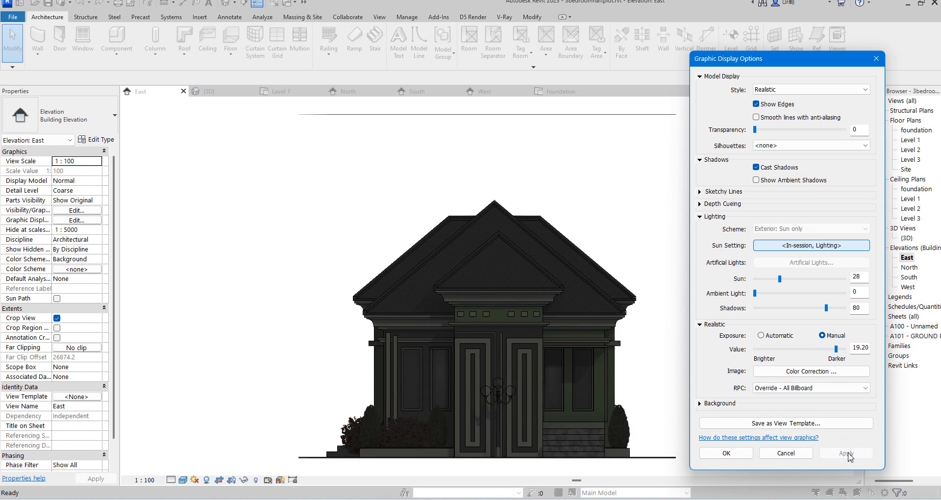
pyautogui.moveTo(836, 350); pyautogui.dragTo(818, 349)
pyautogui.click(769, 349)
pyautogui.click(842, 451)
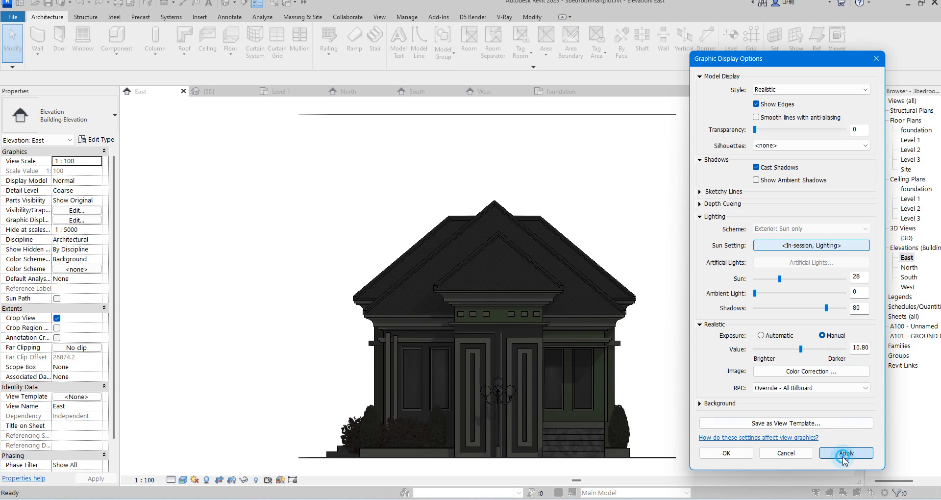
pyautogui.click(770, 349)
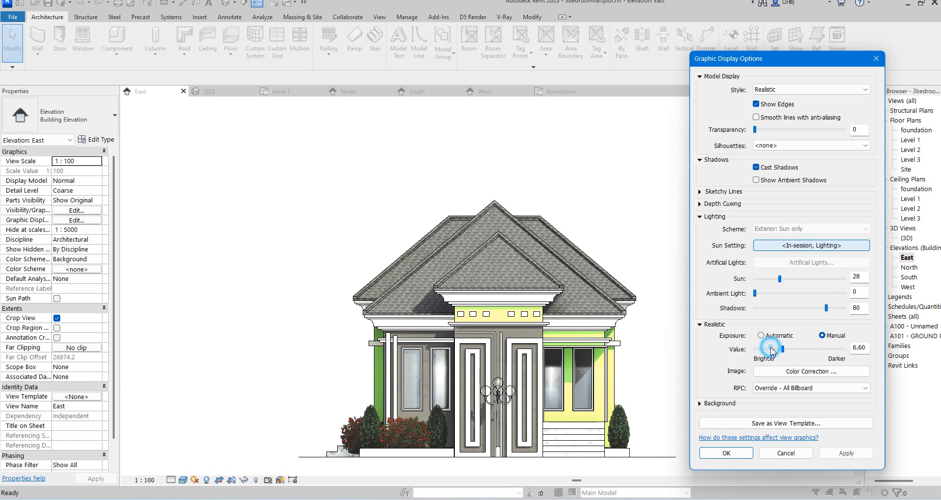
# Adjust the color correction highlights, shadows and white point, then reset them to defaults and confirm.
pyautogui.click(819, 372)
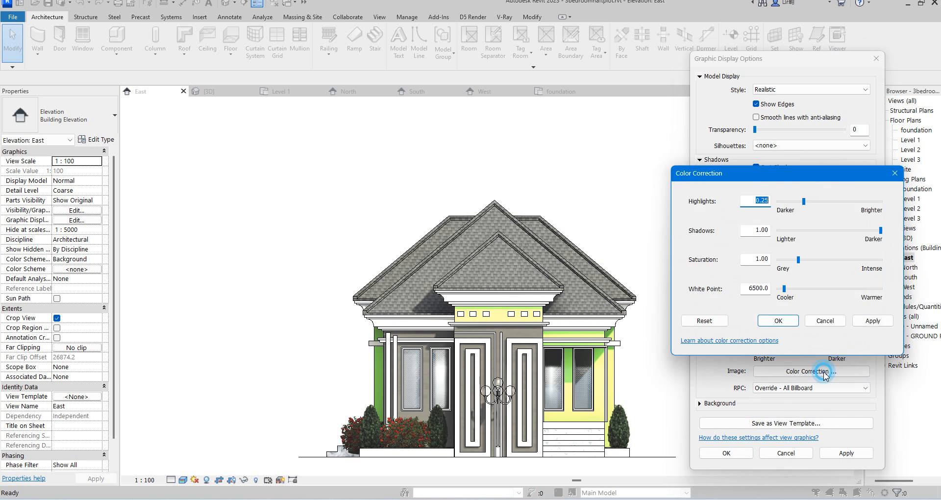
pyautogui.click(819, 203)
pyautogui.click(832, 205)
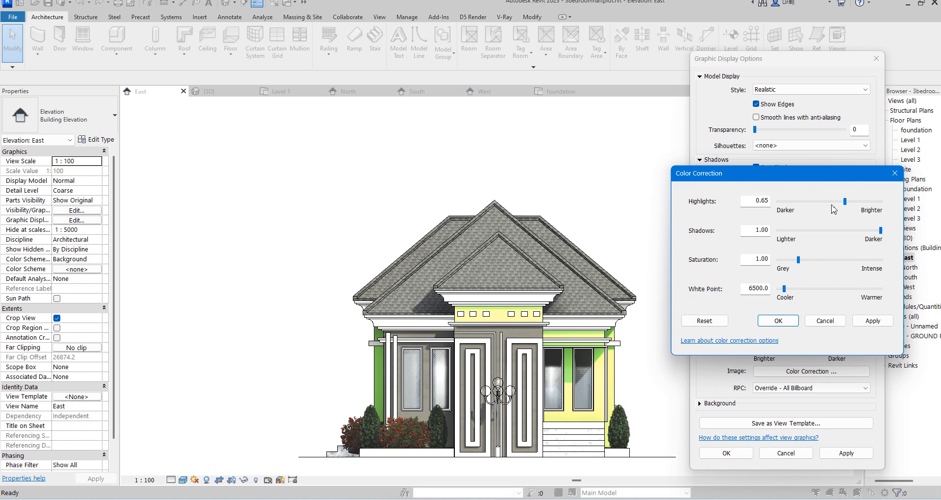
pyautogui.click(875, 323)
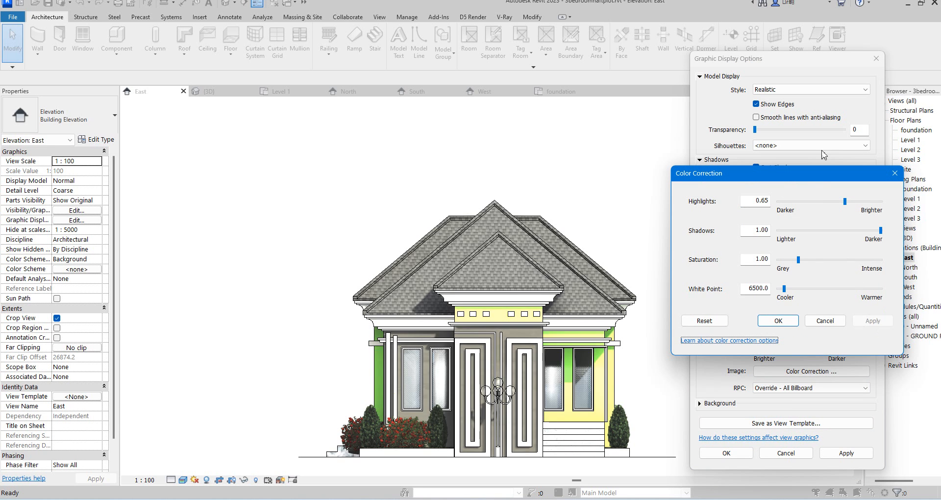
pyautogui.moveTo(881, 230); pyautogui.dragTo(859, 230)
pyautogui.click(856, 321)
pyautogui.click(831, 289)
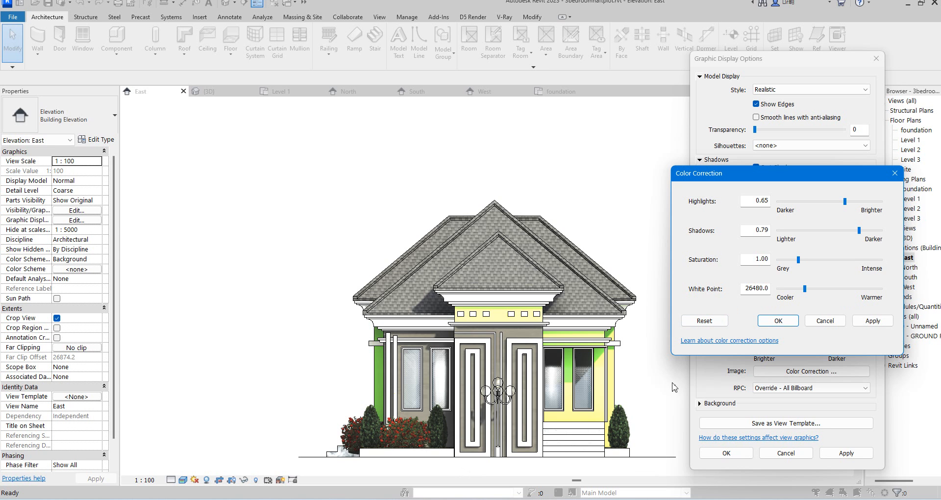
pyautogui.click(704, 321)
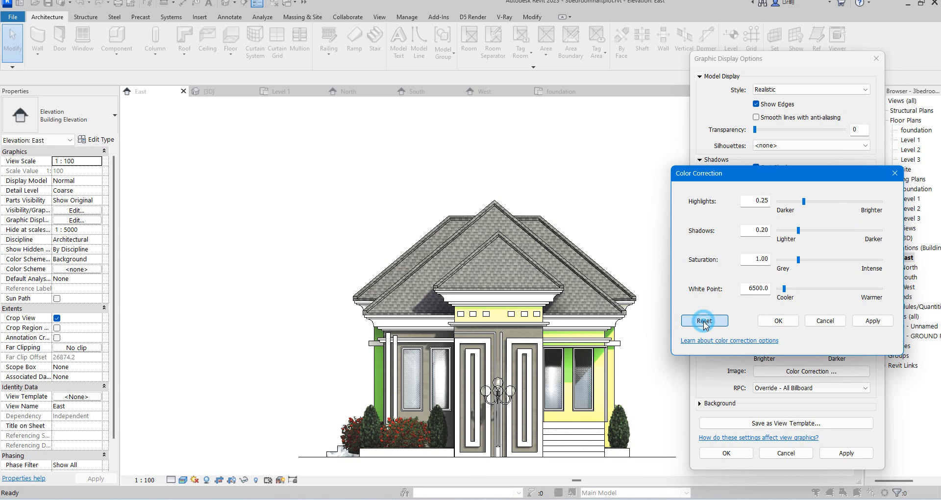
pyautogui.click(777, 321)
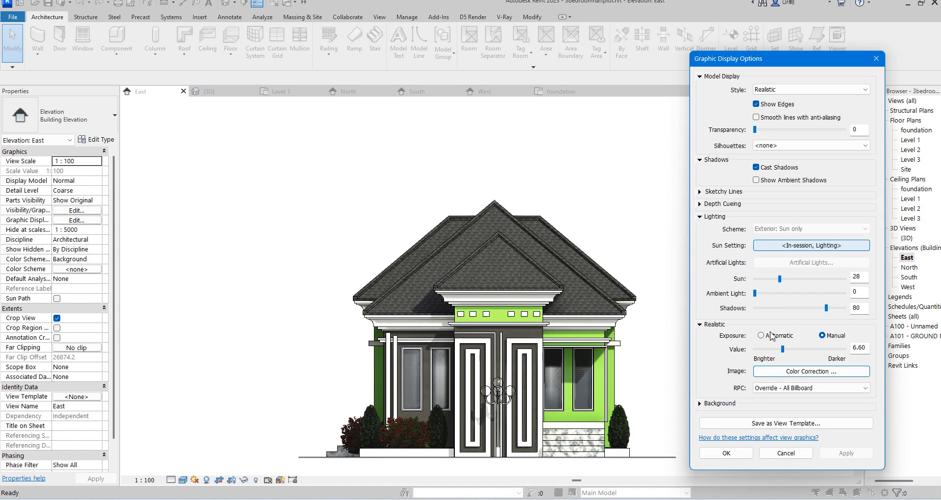
# Set the exposure back to Automatic.
pyautogui.click(761, 336)
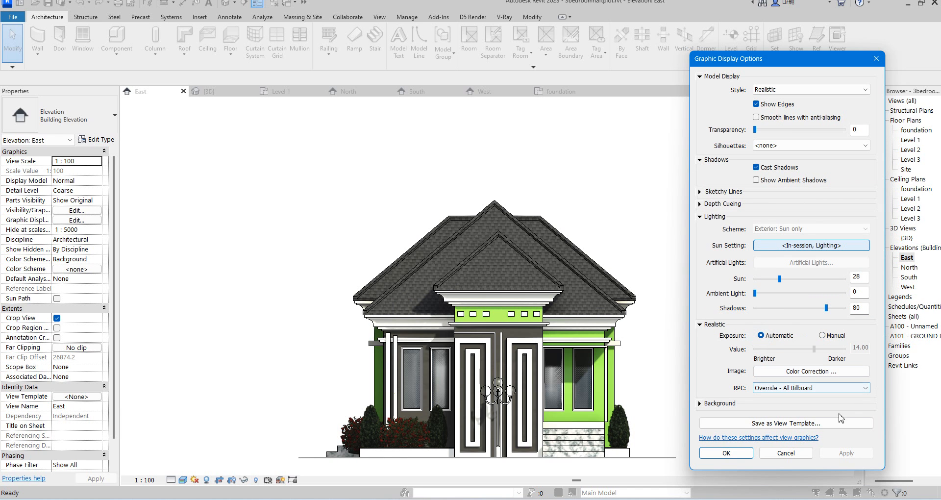
pyautogui.click(815, 387)
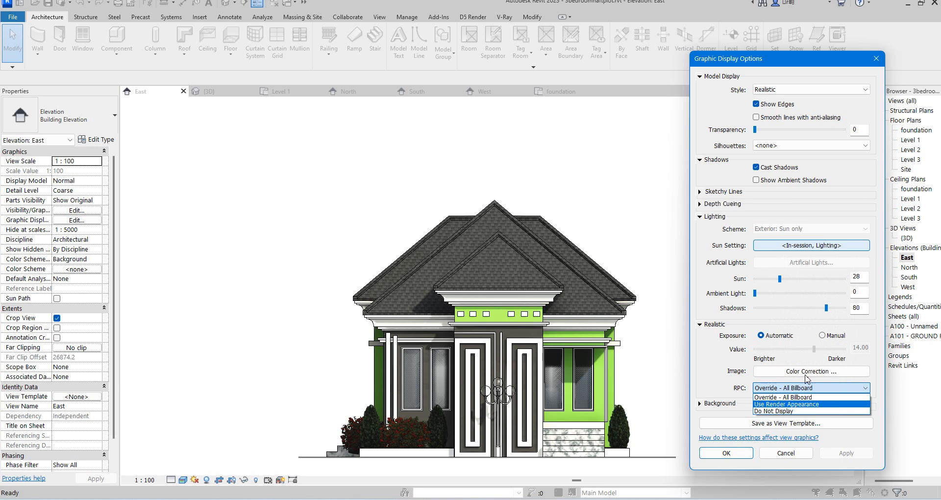
pyautogui.click(709, 363)
pyautogui.click(852, 372)
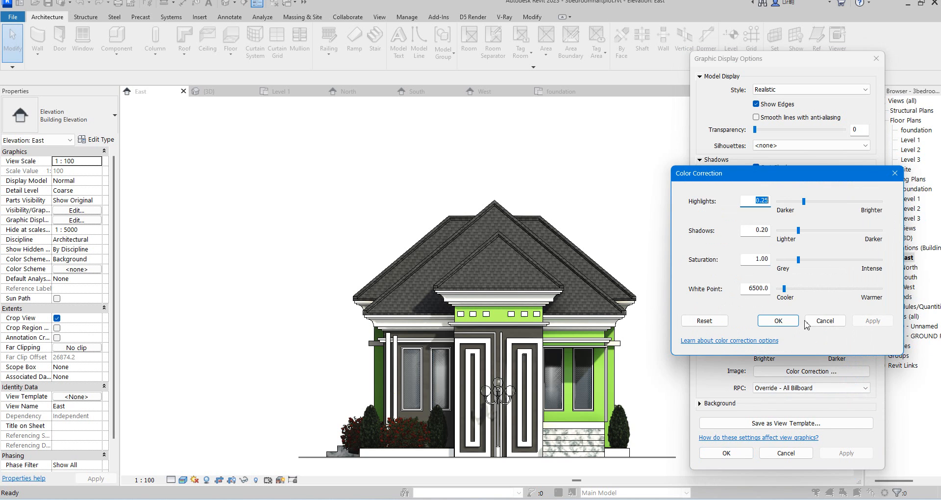
pyautogui.click(895, 173)
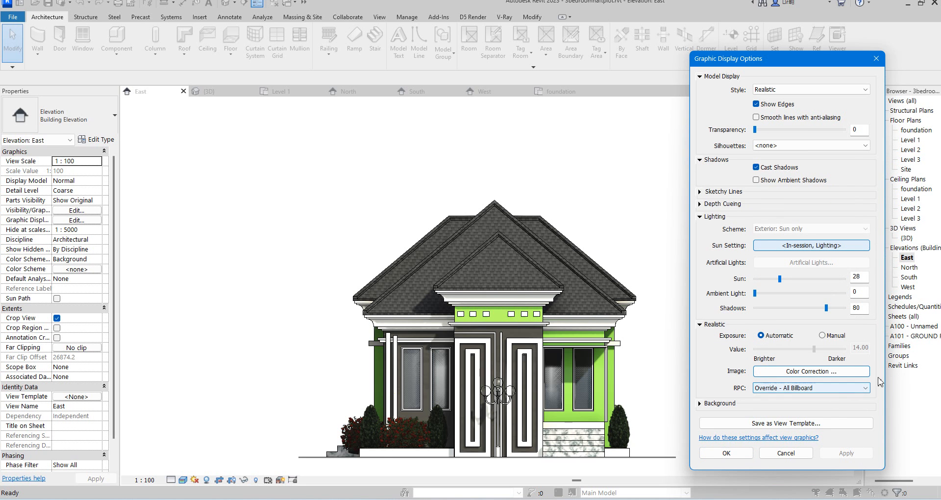
# Try setting the RPC display to Use Render Appearance and applying it, then return it to Override - All Billboard.
pyautogui.click(863, 390)
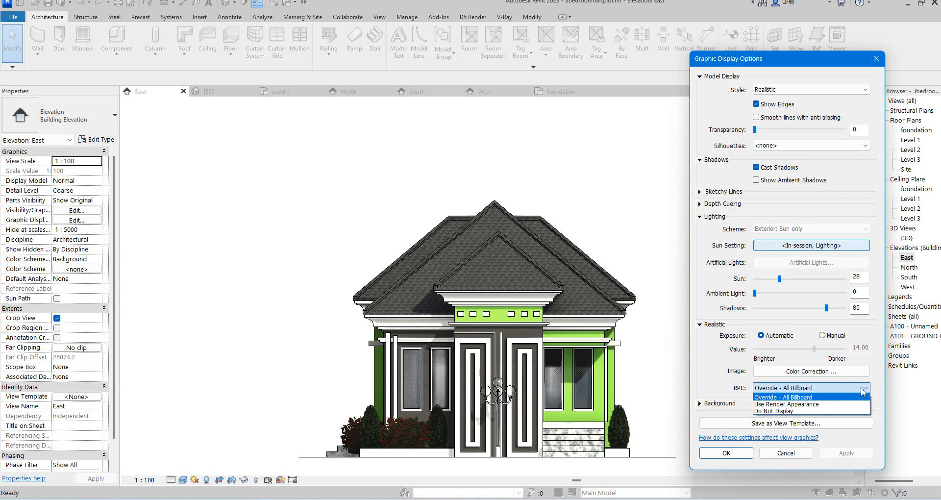
pyautogui.click(821, 404)
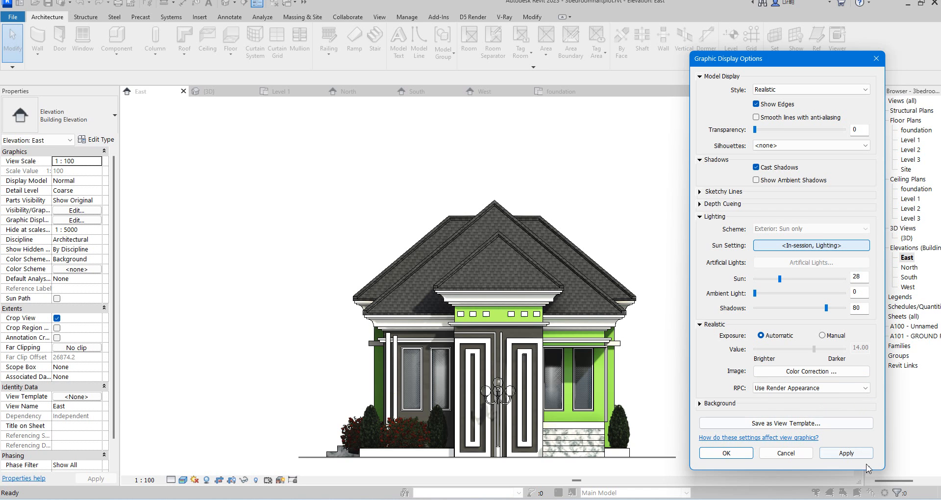
pyautogui.click(855, 453)
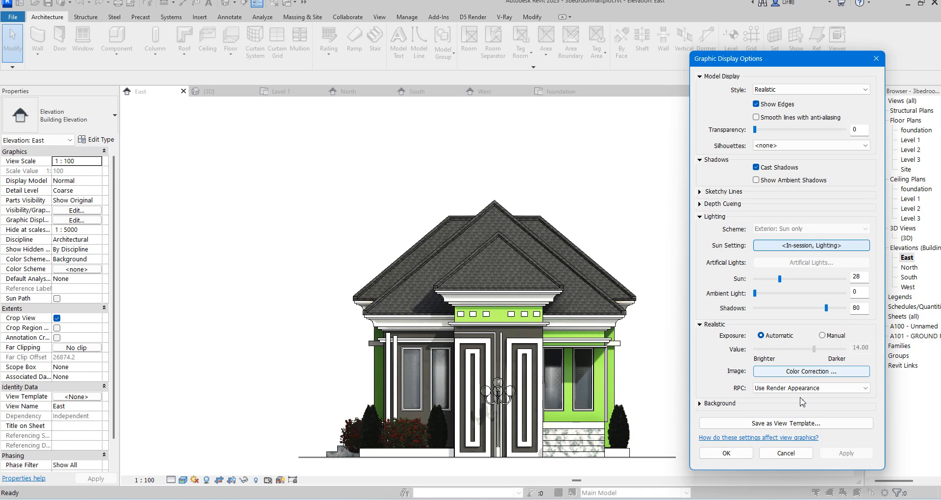
pyautogui.click(864, 389)
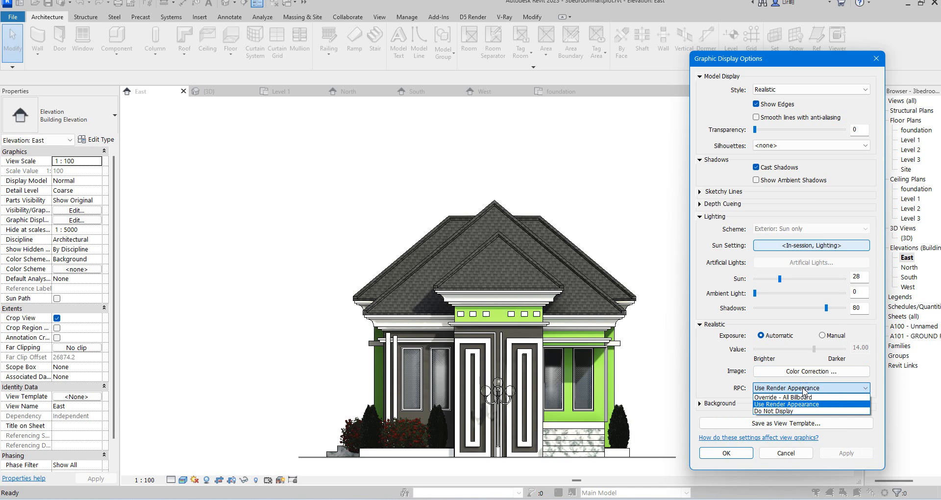
pyautogui.click(784, 397)
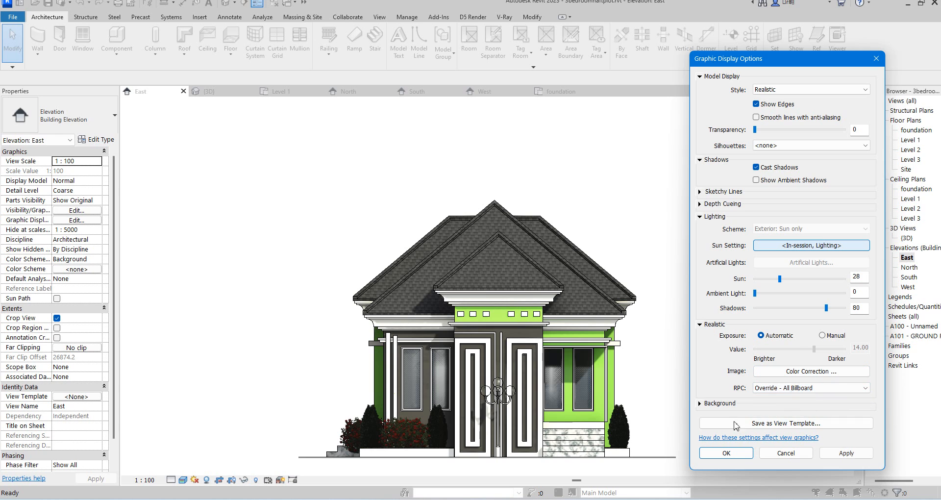
# Set the view background to Sky and apply it.
pyautogui.click(700, 403)
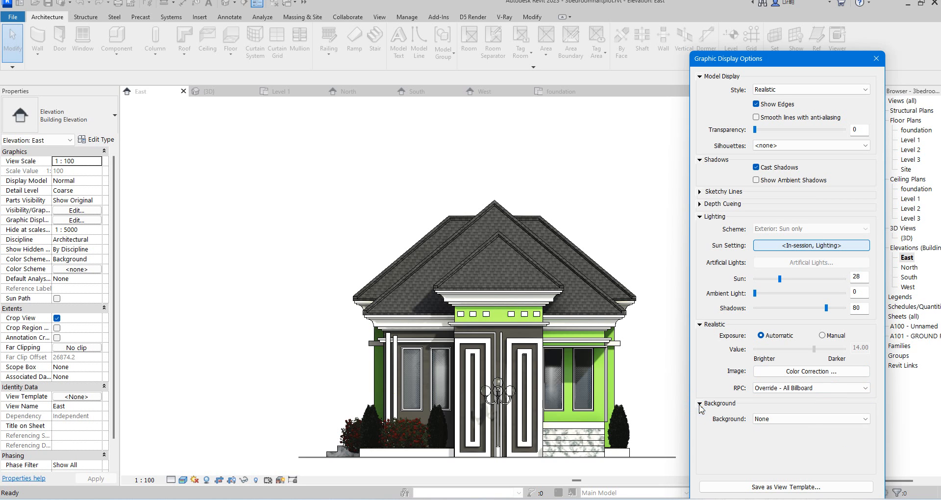
pyautogui.click(811, 418)
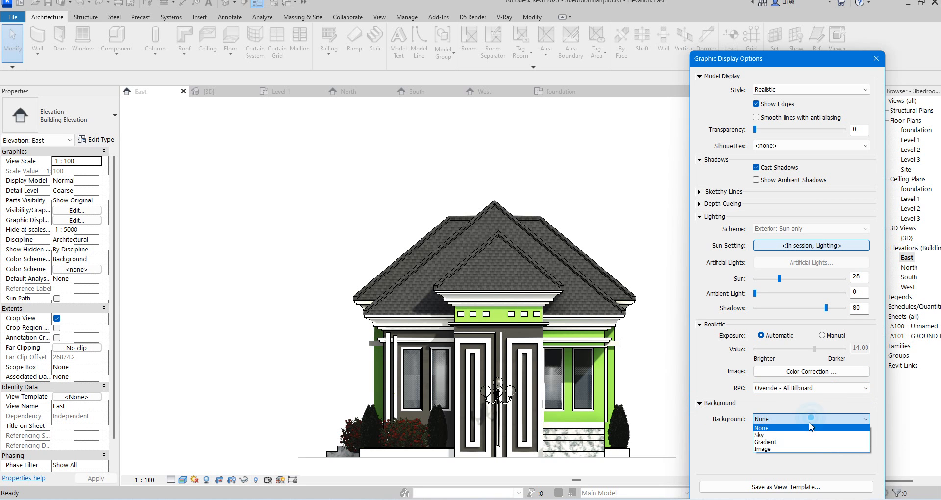
pyautogui.click(766, 434)
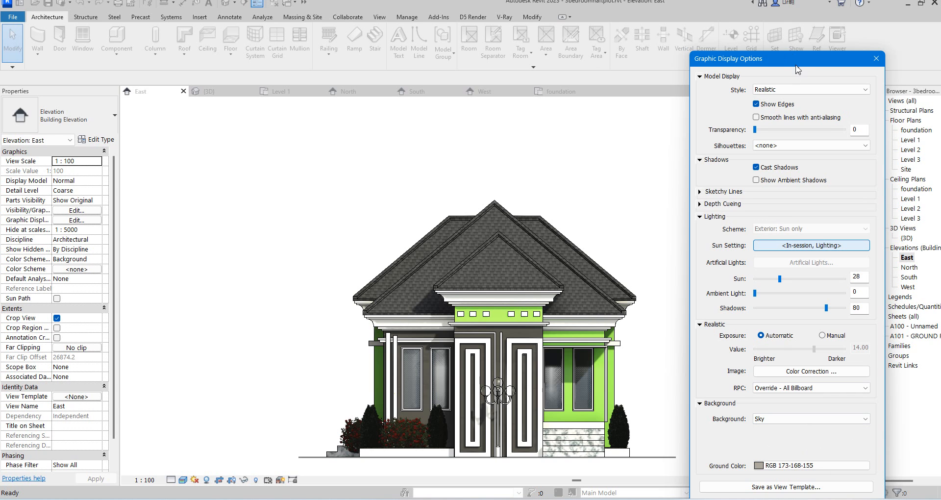
pyautogui.moveTo(799, 69); pyautogui.dragTo(807, 31)
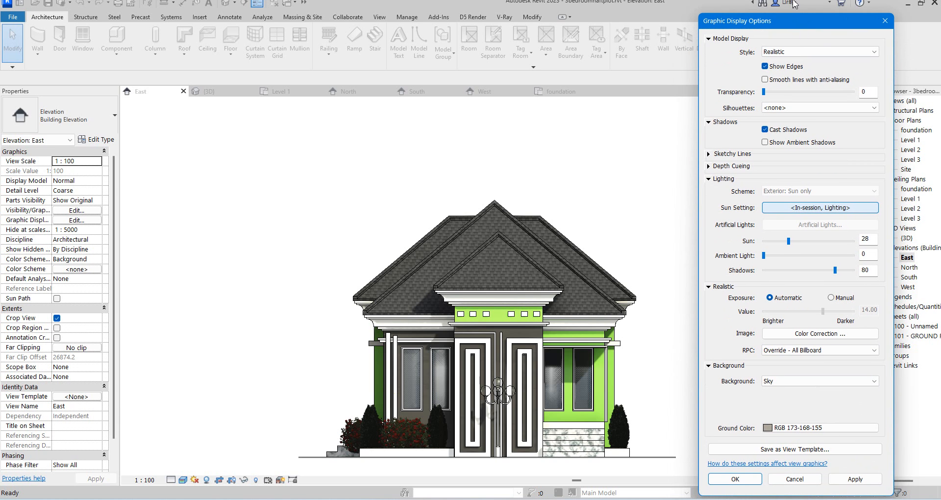
pyautogui.click(855, 480)
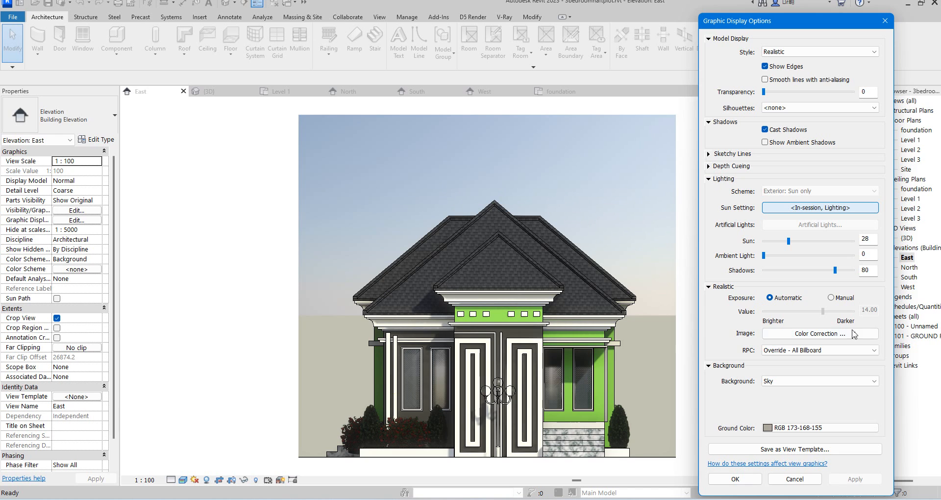
# Set the background to the image alex.png at original size and apply it.
pyautogui.click(874, 381)
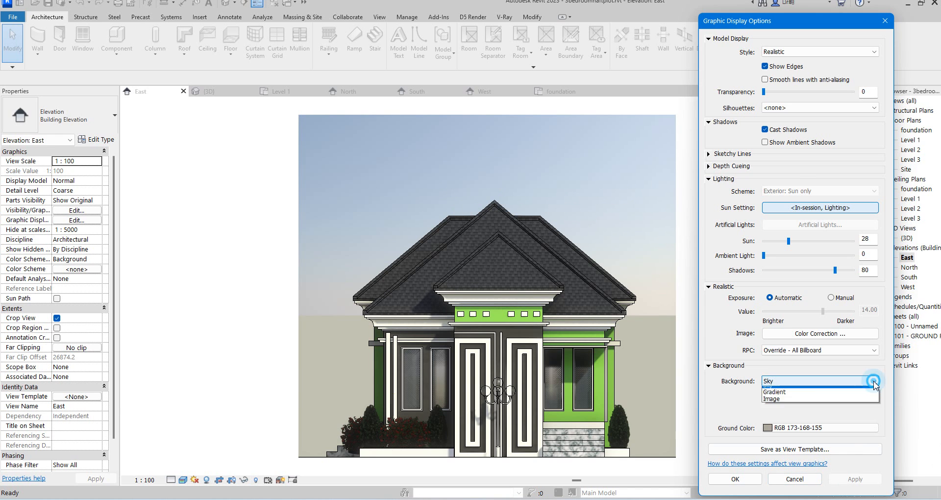
pyautogui.click(779, 411)
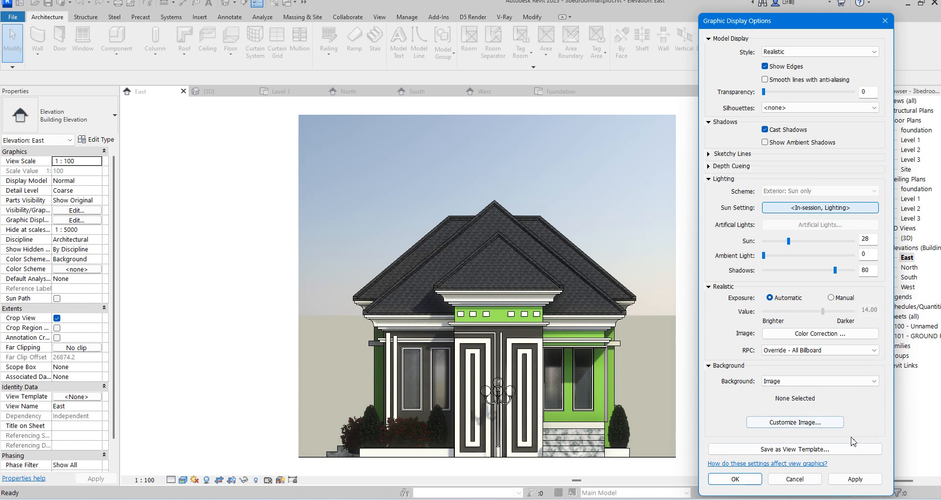
pyautogui.click(804, 422)
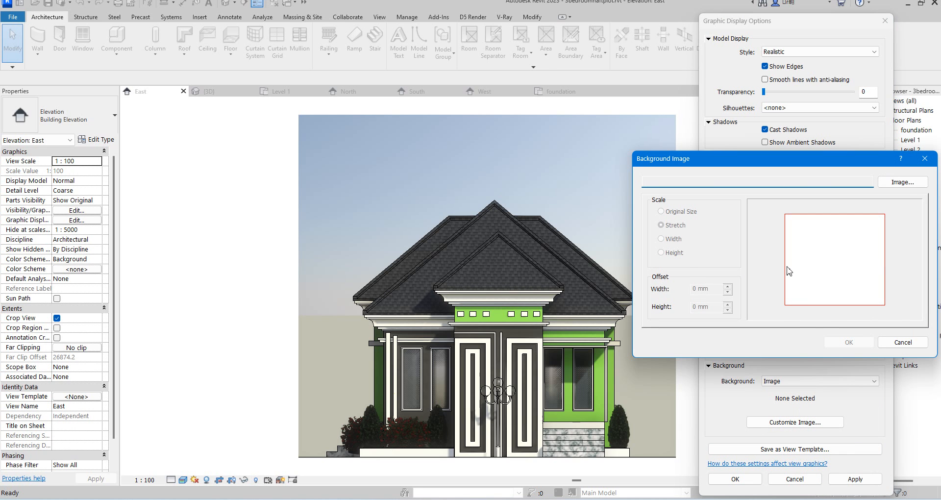
pyautogui.click(912, 185)
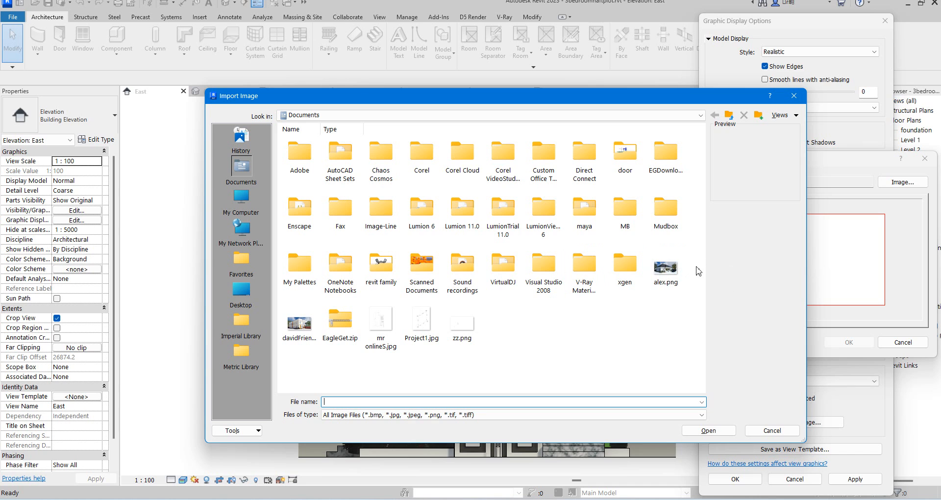
pyautogui.click(665, 268)
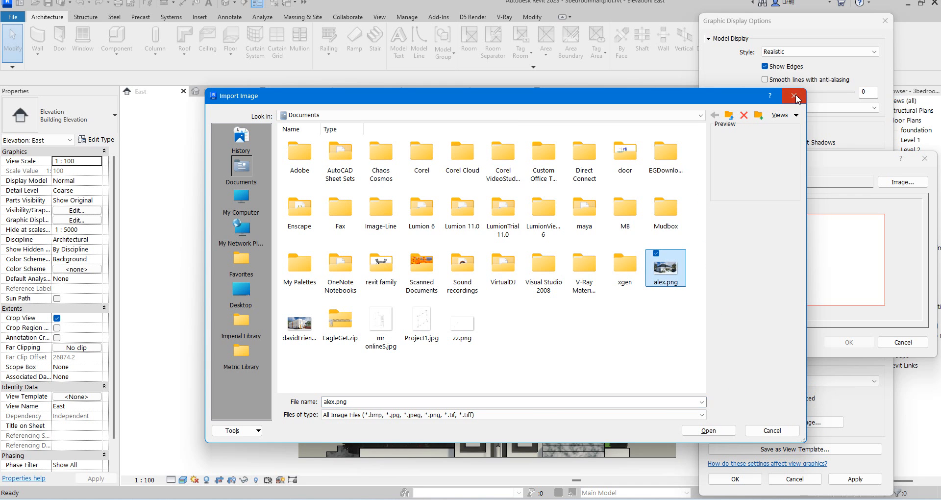
pyautogui.click(726, 431)
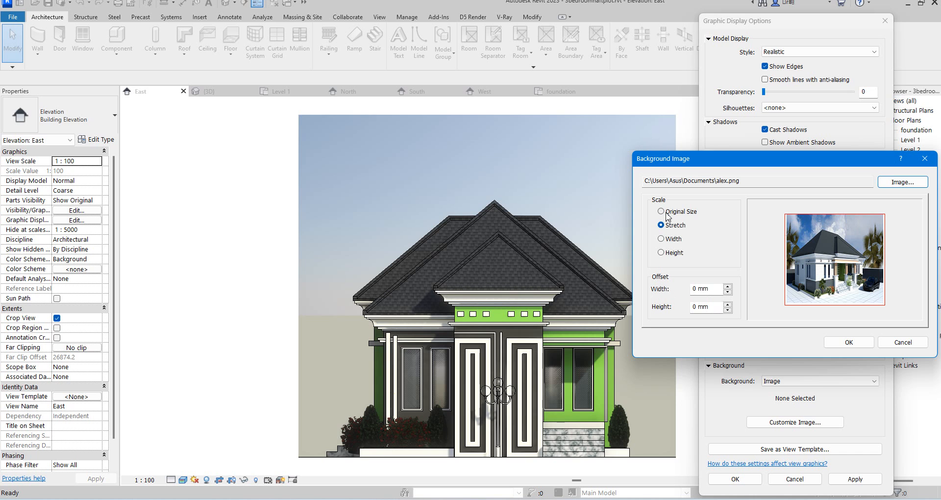
pyautogui.click(661, 212)
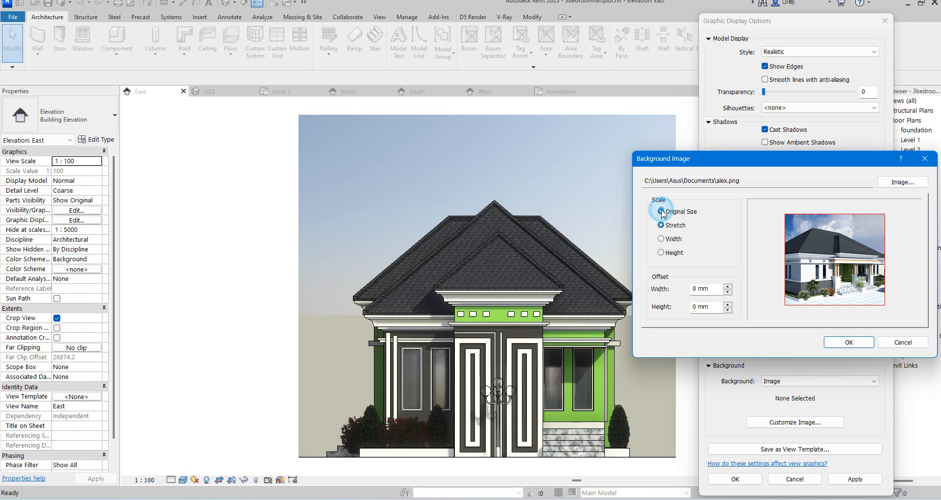
pyautogui.click(866, 344)
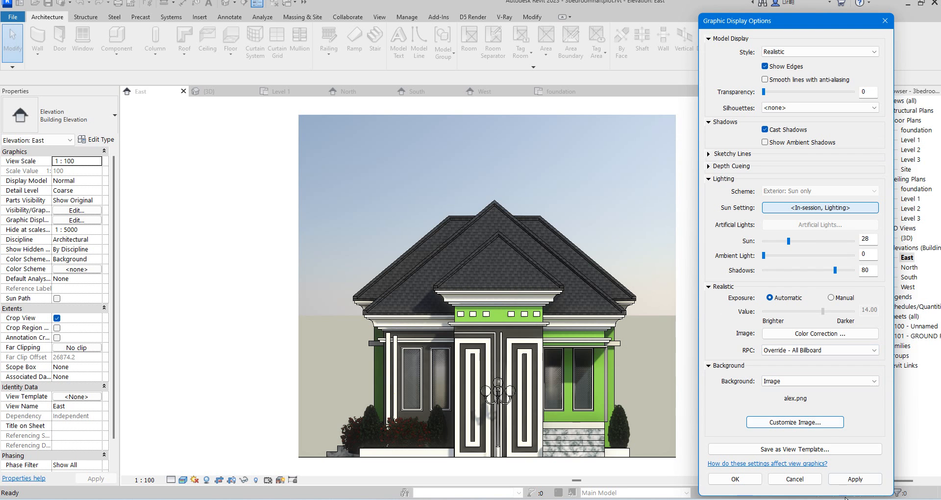
pyautogui.click(857, 482)
pyautogui.click(857, 480)
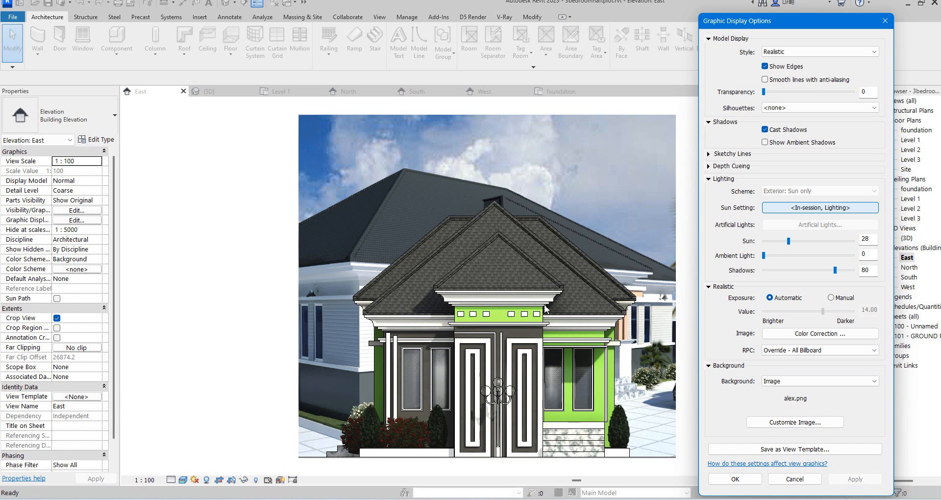
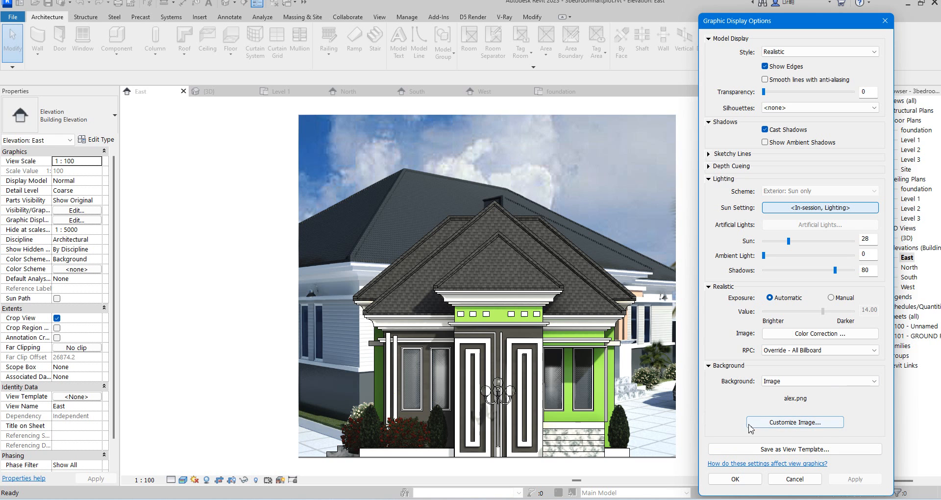
# Switch the view background from the image to a Gradient.
pyautogui.click(806, 423)
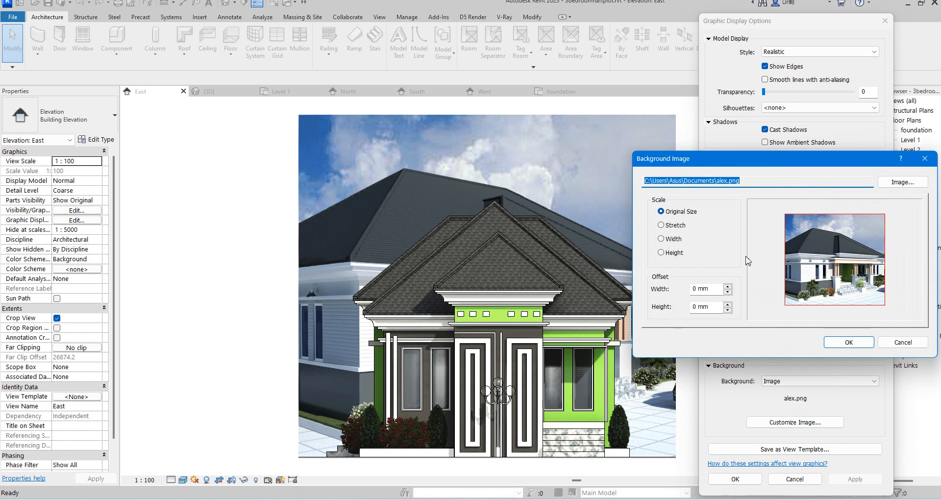
pyautogui.click(934, 164)
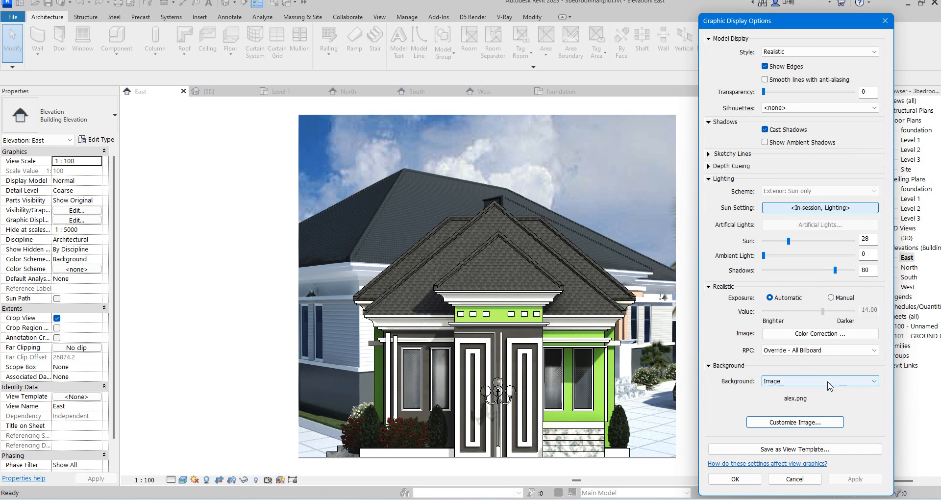
pyautogui.click(806, 381)
pyautogui.click(783, 404)
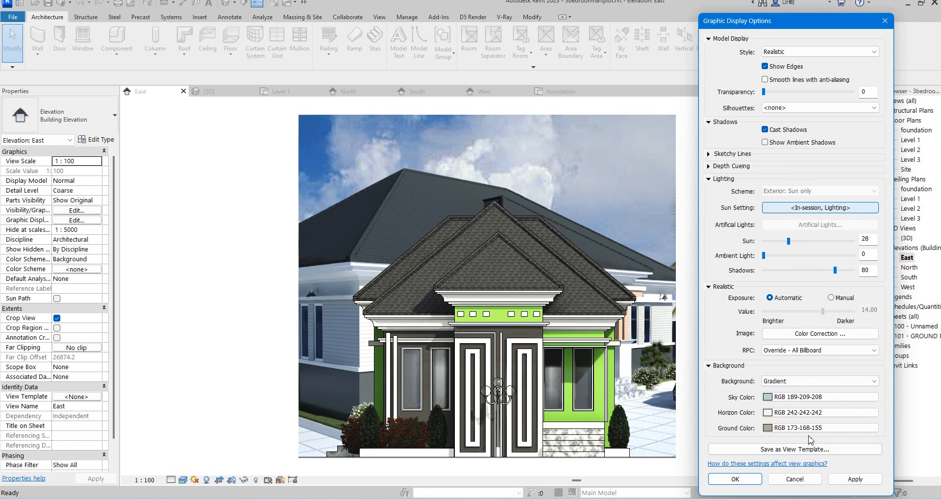
# Set the gradient's ground color to RGB 089-039-034 and apply it.
pyautogui.click(768, 428)
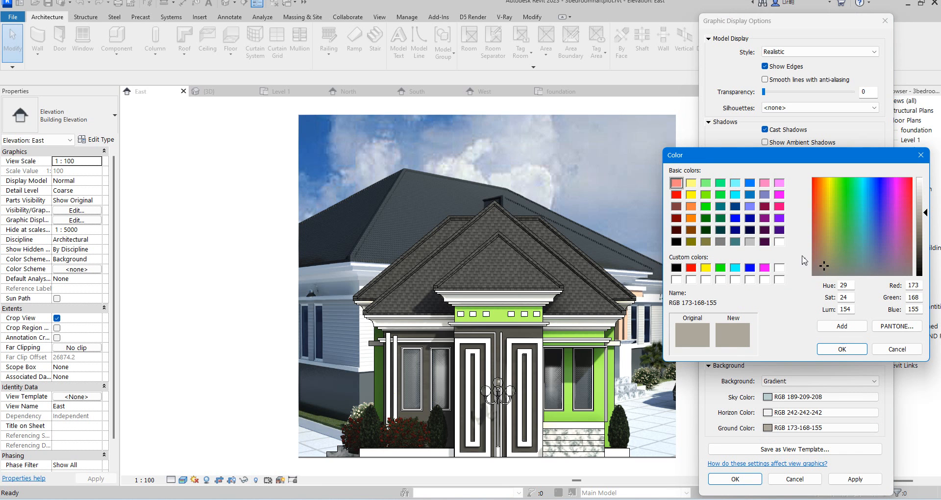
pyautogui.click(815, 231)
pyautogui.moveTo(925, 216); pyautogui.dragTo(926, 255)
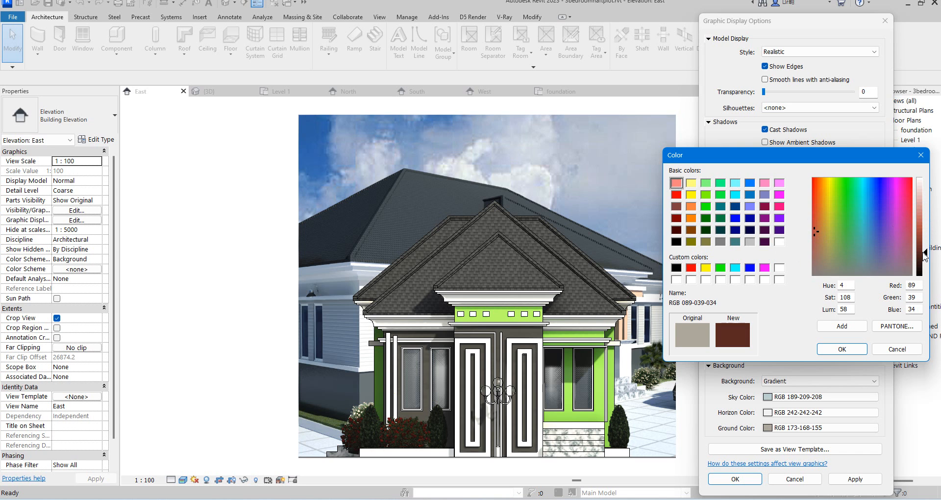
pyautogui.click(842, 349)
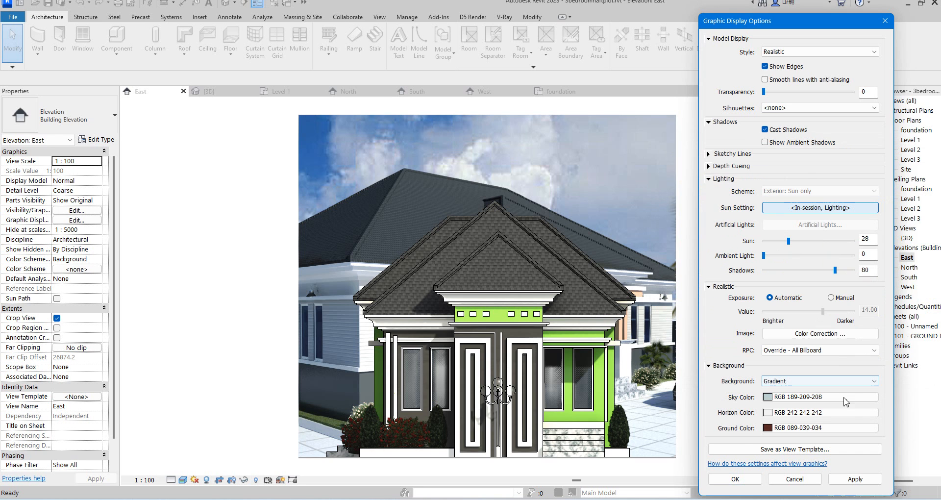
pyautogui.click(872, 479)
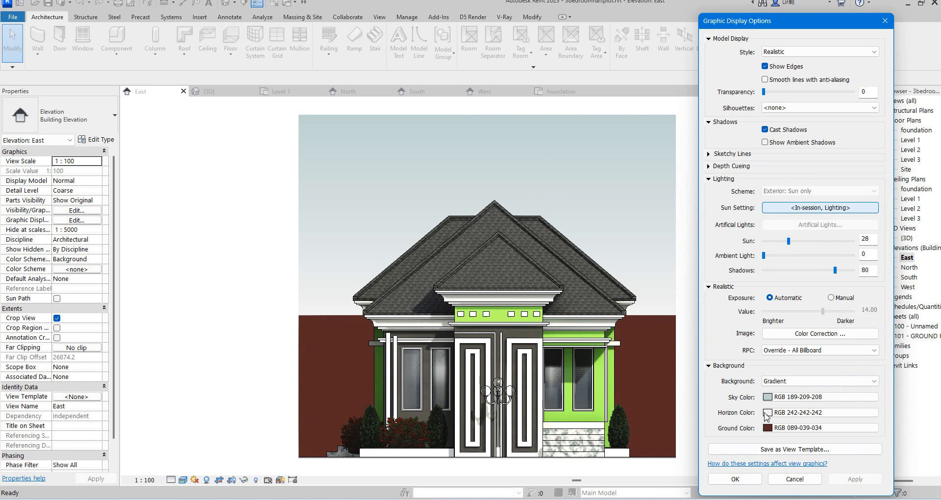
# Set the horizon color to RGB 172-172-172 and apply it.
pyautogui.click(767, 413)
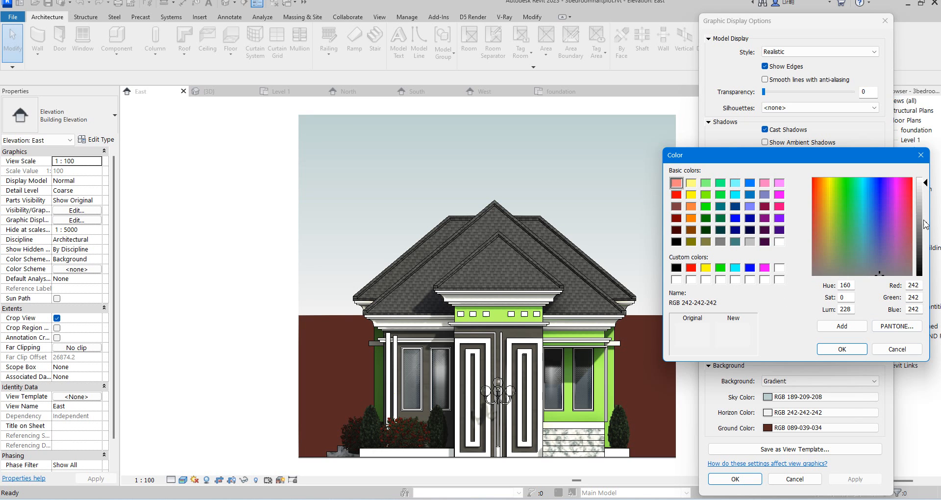
pyautogui.moveTo(921, 218); pyautogui.dragTo(922, 210)
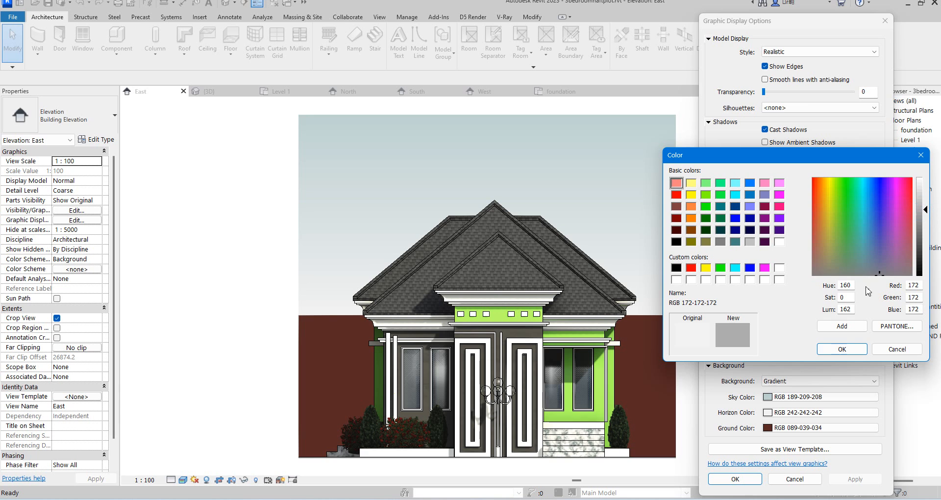
pyautogui.click(841, 347)
pyautogui.click(857, 479)
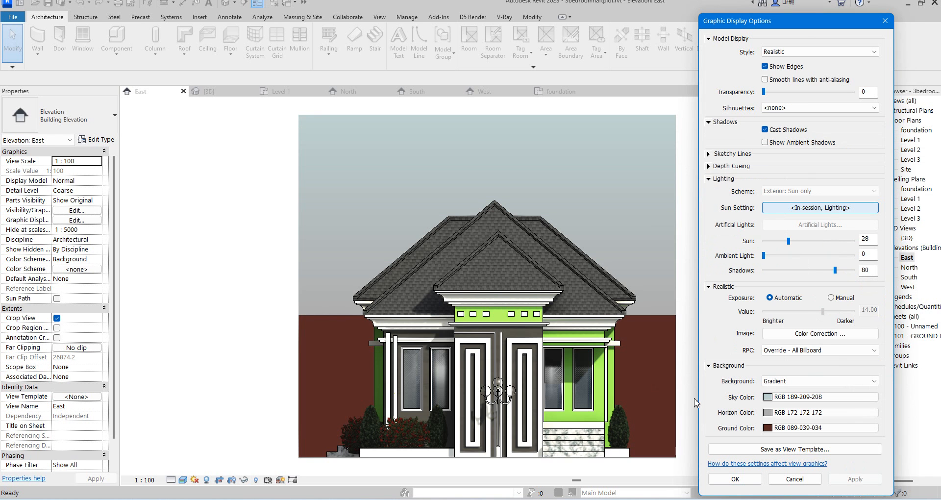
# Set the sky color to RGB 194-227-252 and apply it.
pyautogui.click(766, 400)
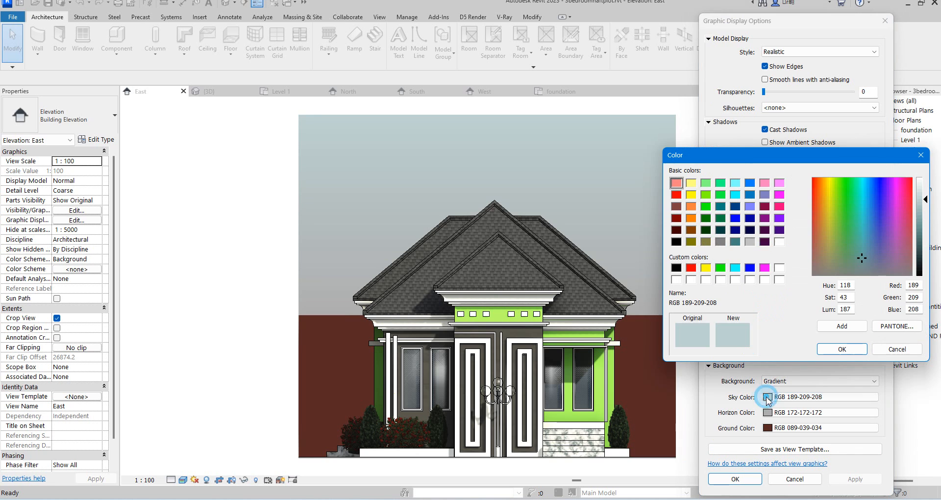
pyautogui.click(870, 189)
pyautogui.moveTo(923, 199); pyautogui.dragTo(924, 190)
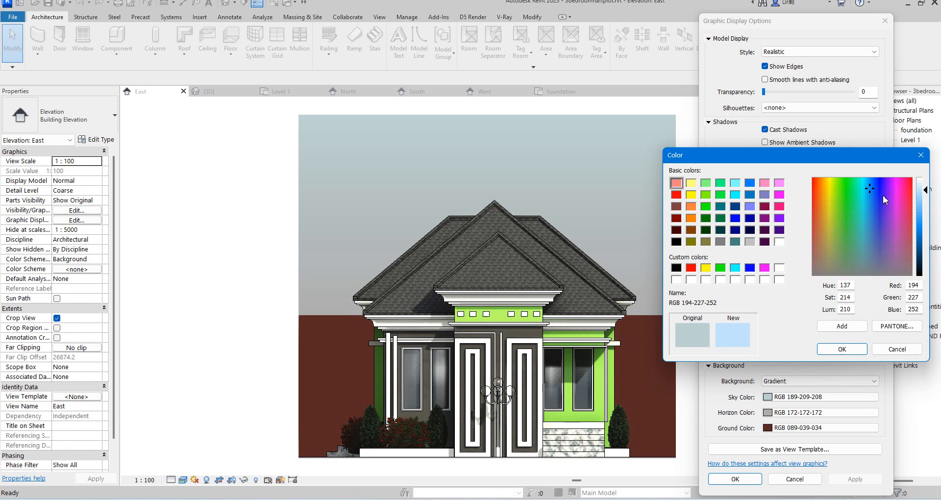
pyautogui.click(859, 352)
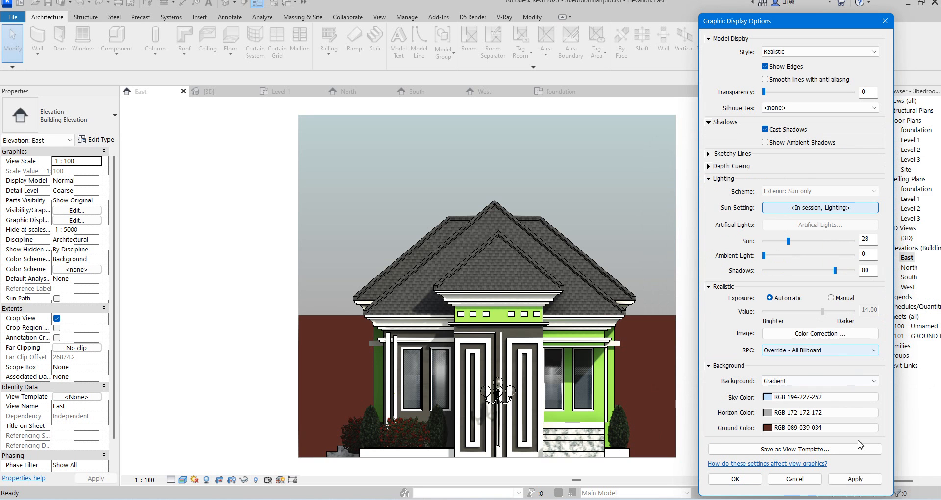
pyautogui.click(858, 479)
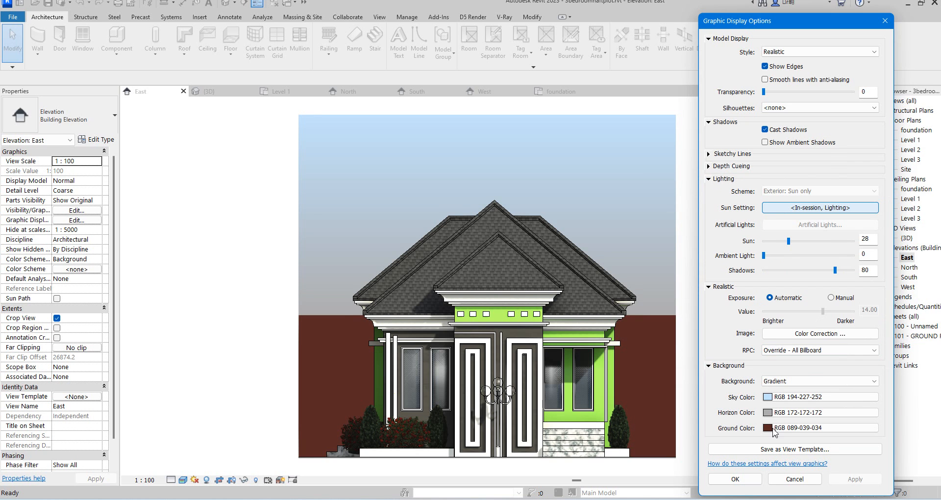
# Set the ground color to RGB 245-232-231 and apply it.
pyautogui.click(768, 429)
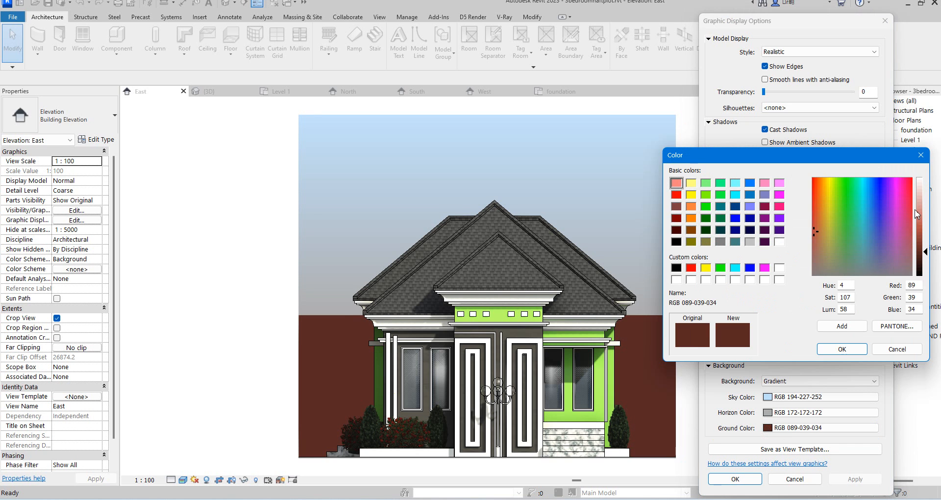
pyautogui.moveTo(926, 259); pyautogui.dragTo(926, 186)
pyautogui.click(863, 349)
pyautogui.click(871, 480)
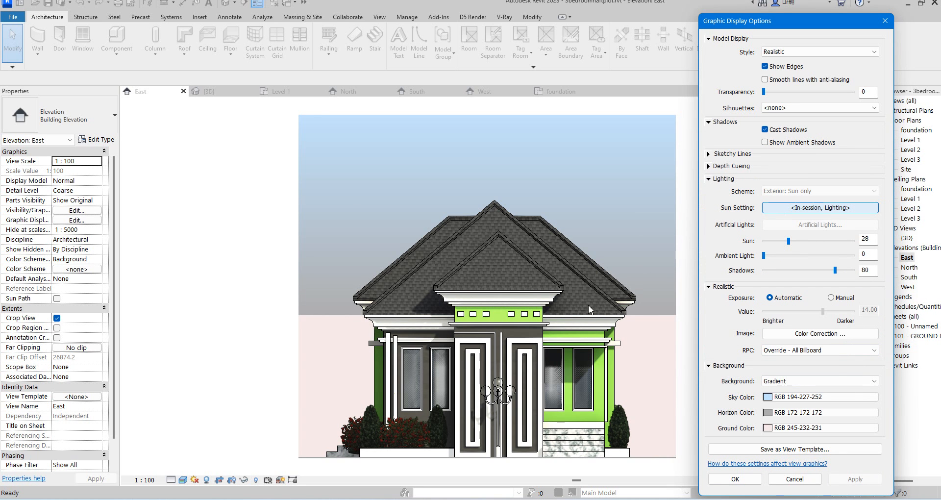
# Set the horizon color to RGB 179-209-242.
pyautogui.click(768, 428)
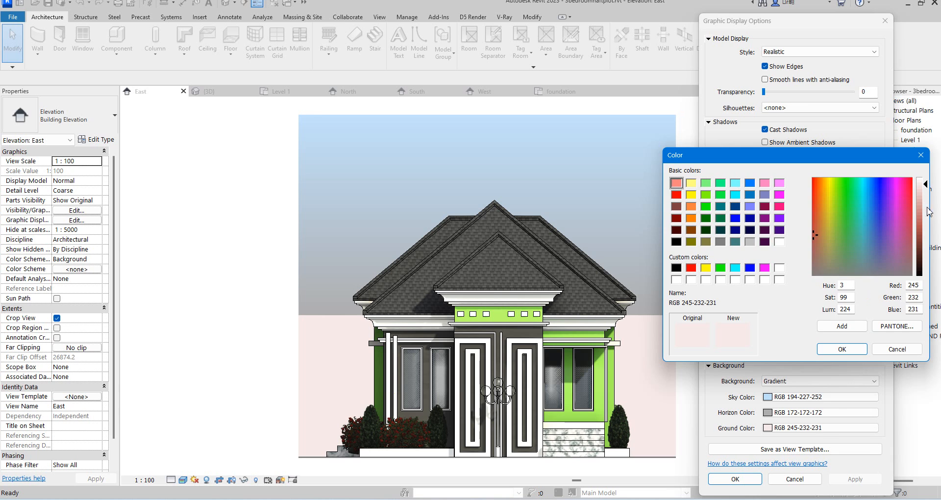
pyautogui.click(921, 156)
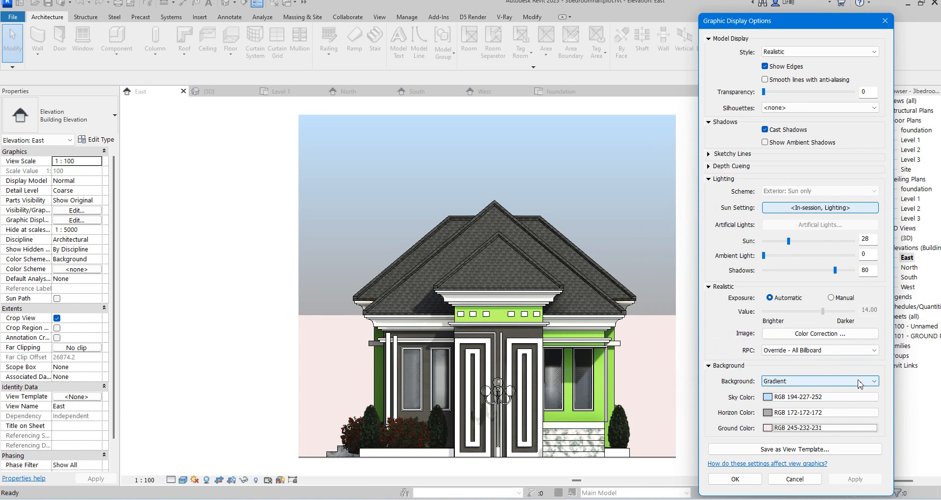
pyautogui.click(770, 416)
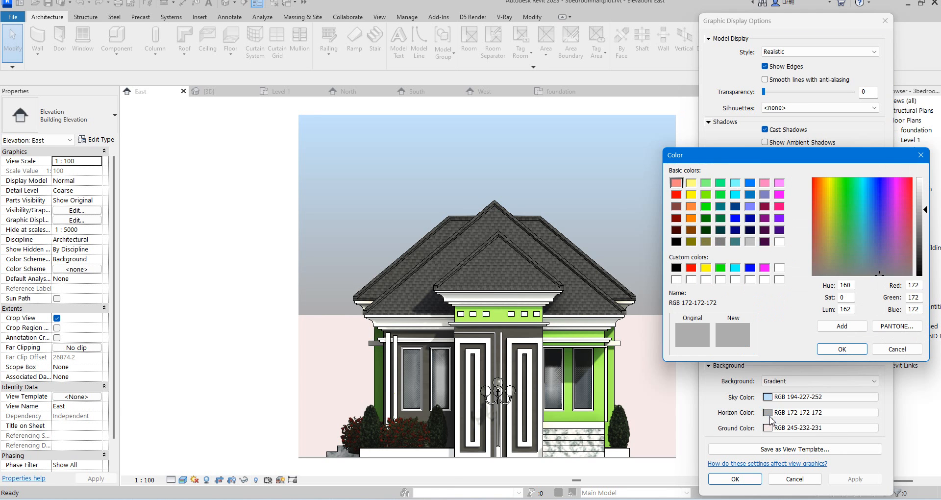
pyautogui.click(871, 206)
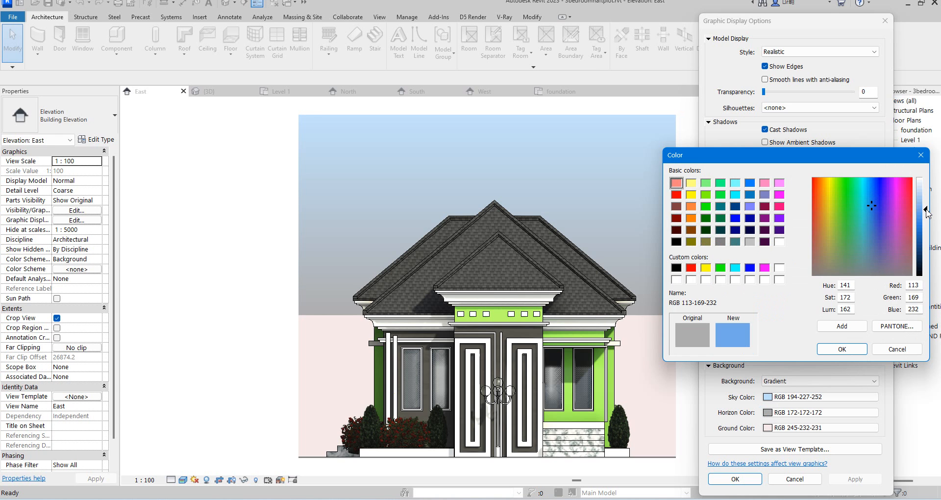
pyautogui.moveTo(927, 212); pyautogui.dragTo(926, 198)
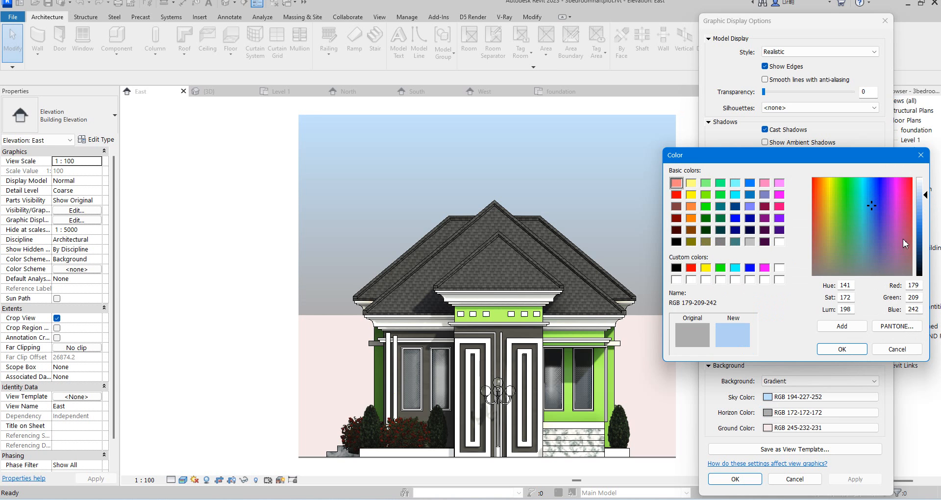
pyautogui.click(842, 349)
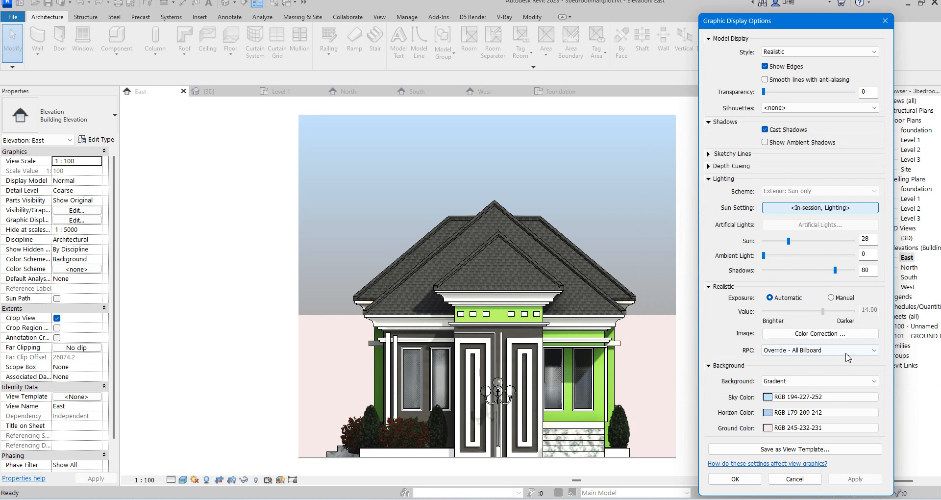
# Set the ground color to RGB 132-176-251 and apply the background changes.
pyautogui.click(768, 427)
pyautogui.click(875, 214)
pyautogui.moveTo(874, 214); pyautogui.dragTo(925, 206)
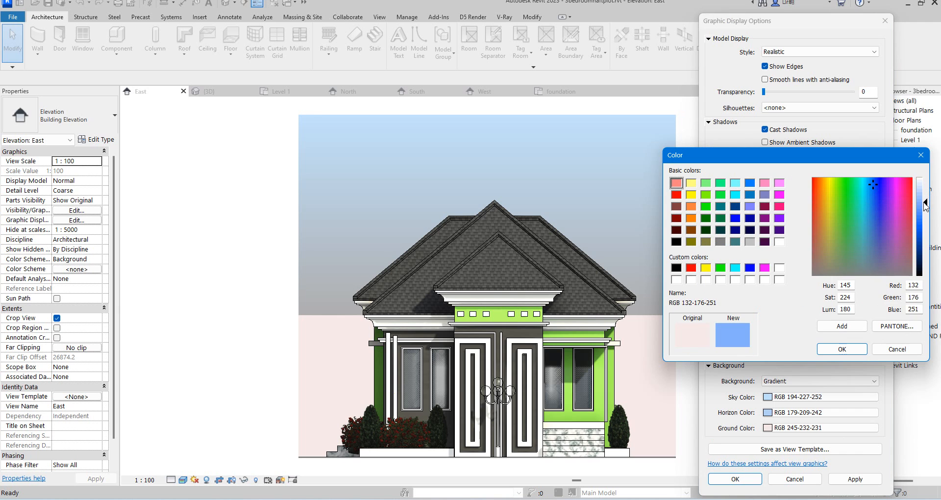
pyautogui.click(841, 349)
pyautogui.click(857, 481)
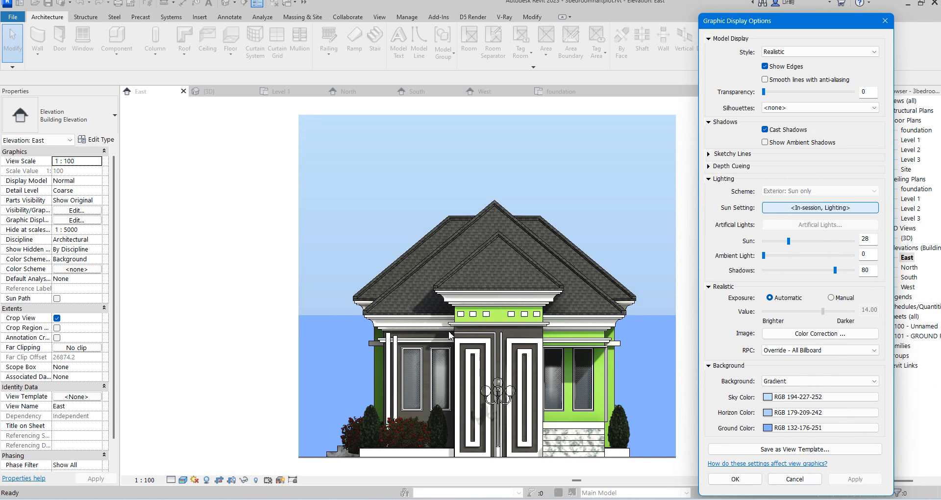
# Confirm the graphic display settings and close the dialog.
pyautogui.click(769, 428)
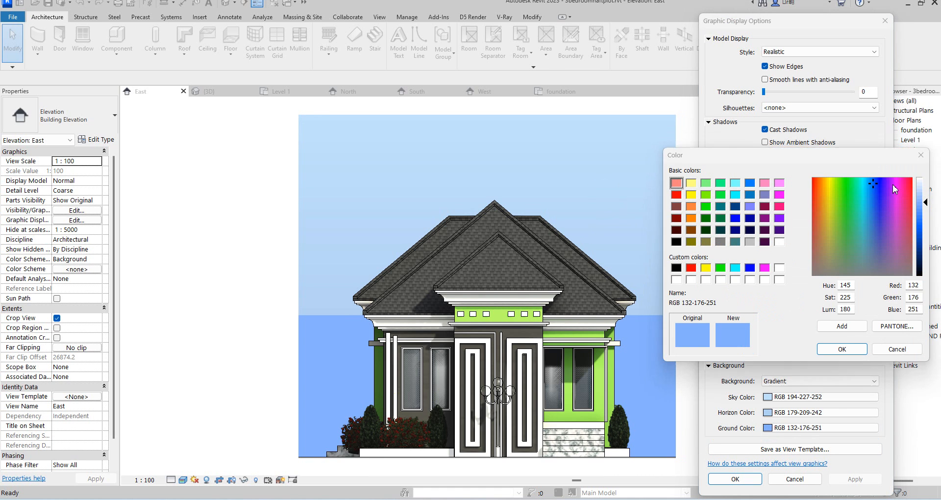
pyautogui.click(921, 155)
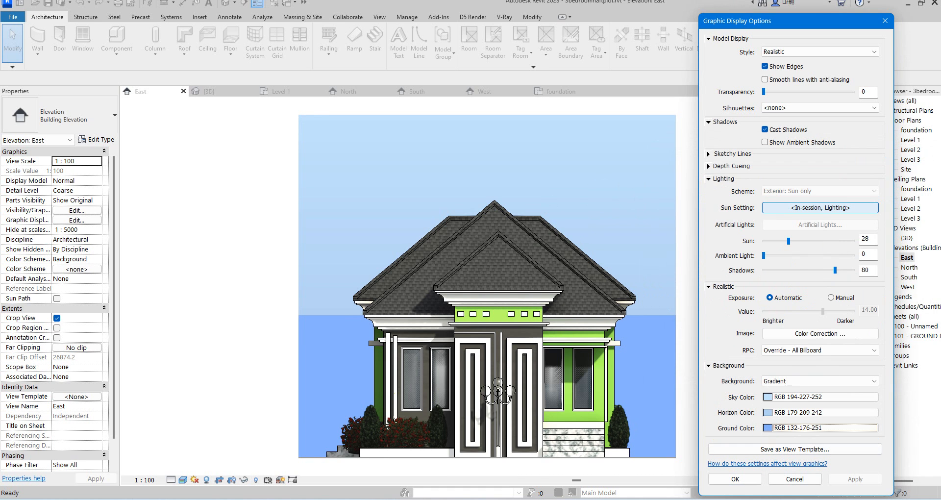
pyautogui.click(736, 476)
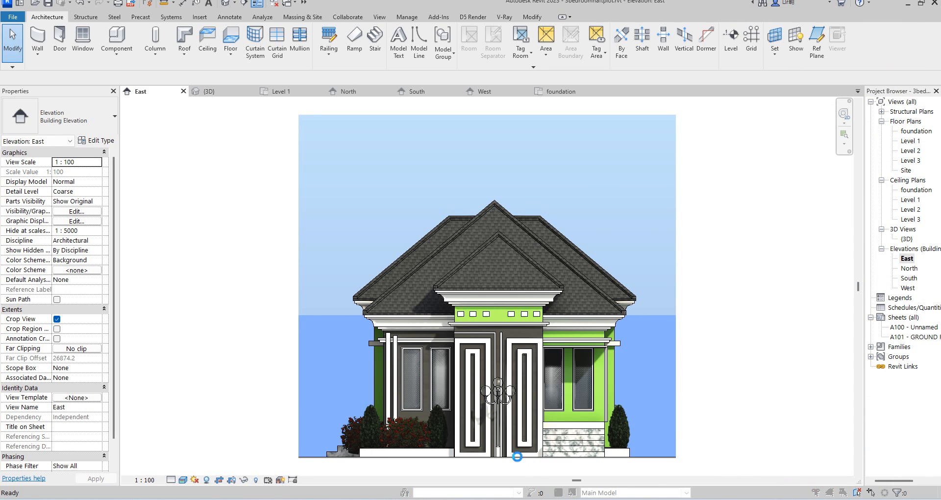
# Open the foundation floor plan and inspect the east elevation marker.
pyautogui.click(423, 225)
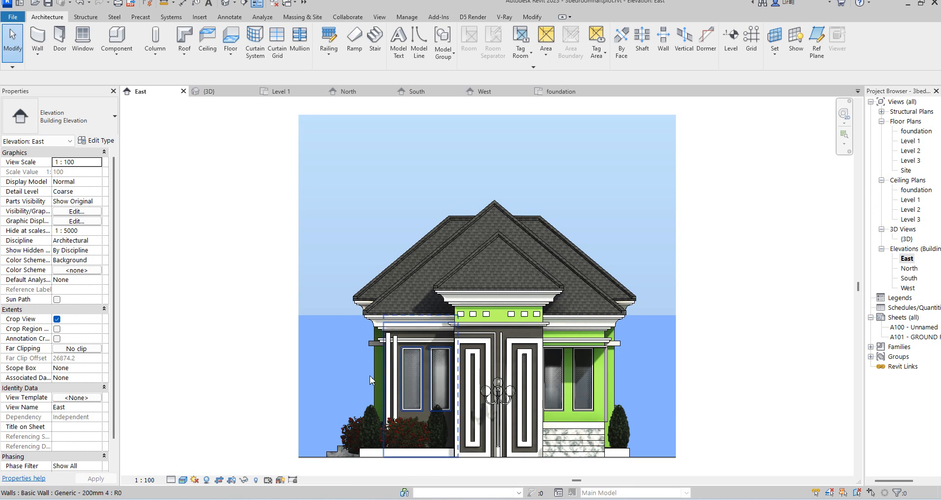
pyautogui.doubleClick(912, 132)
pyautogui.scroll(-5, 600, 378)
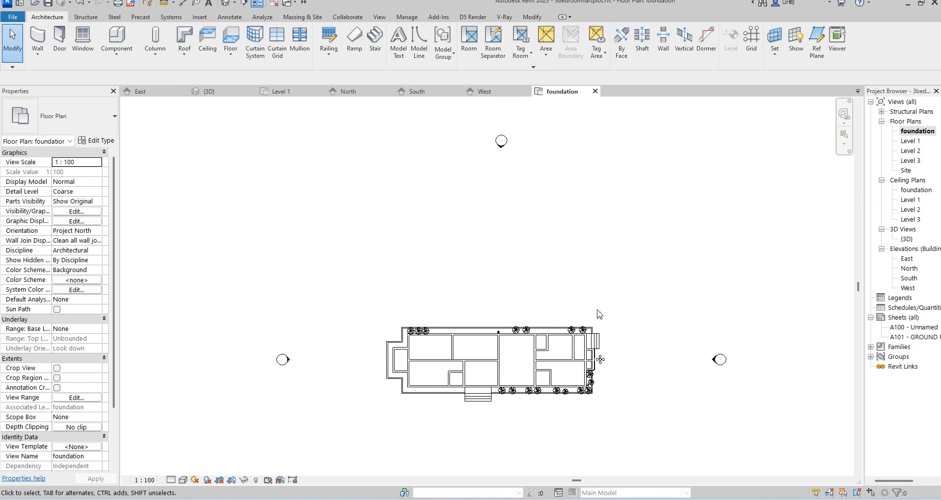
pyautogui.click(716, 360)
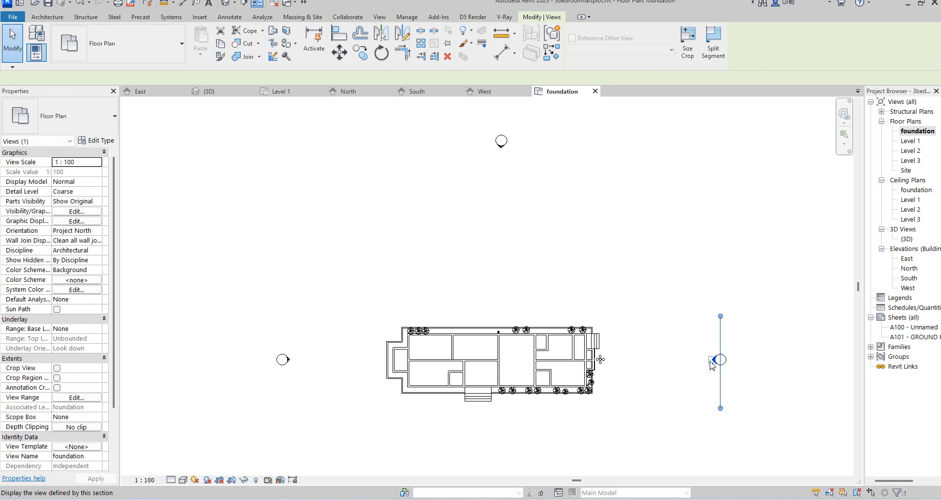
pyautogui.click(701, 282)
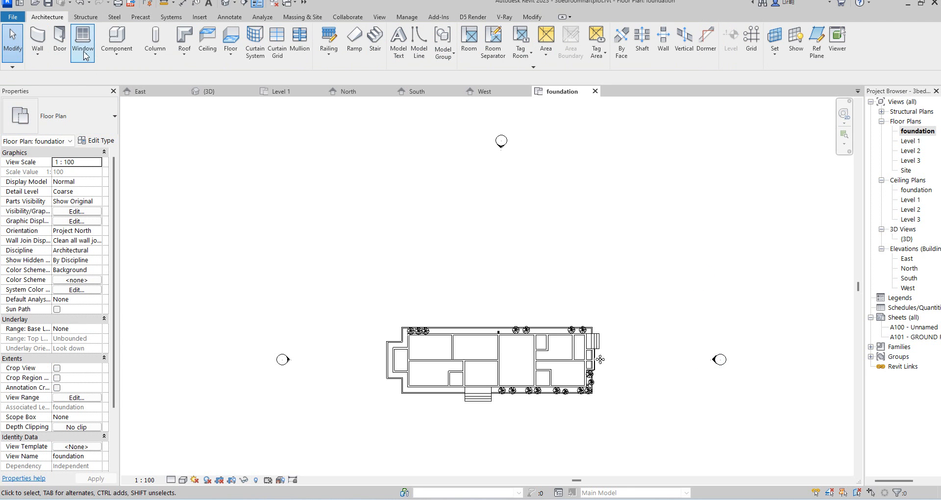
# Draw a vertical Generic - 200mm wall about 26000 mm long west of the house.
pyautogui.click(41, 42)
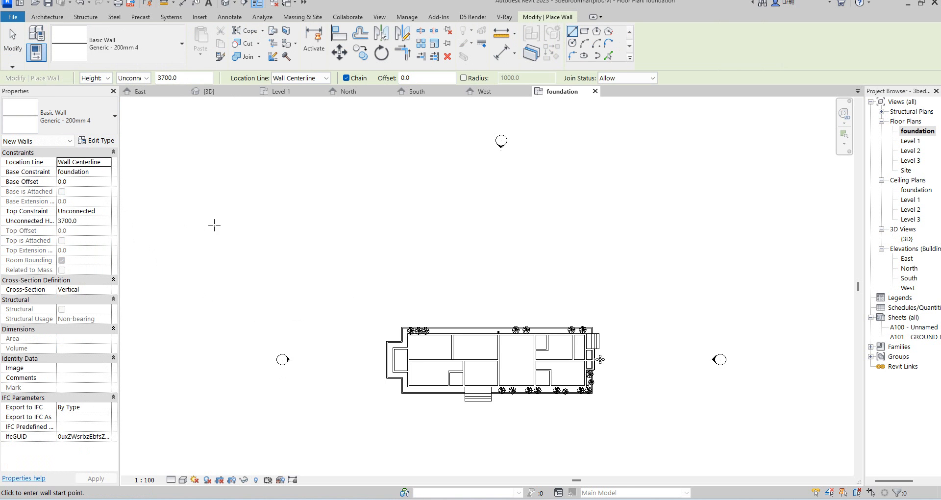
pyautogui.click(350, 204)
pyautogui.click(350, 430)
pyautogui.rightClick(429, 273)
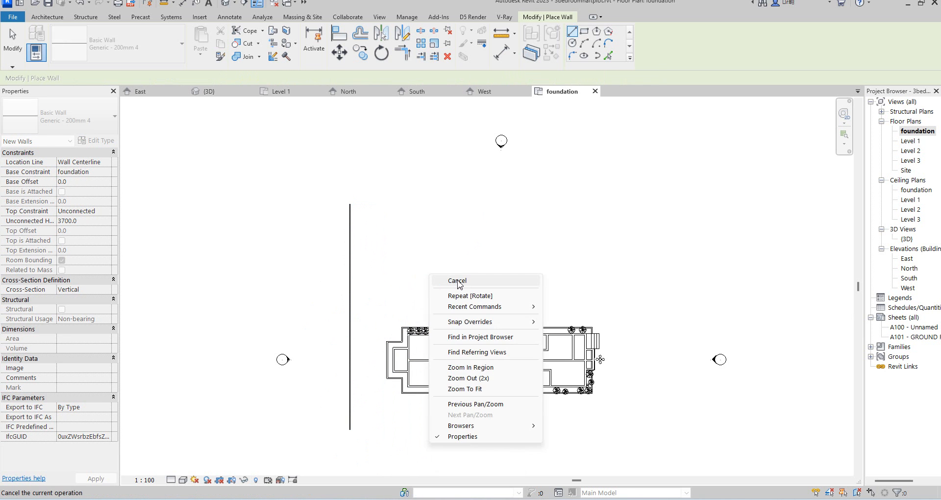
pyautogui.click(451, 281)
# Select the new backdrop wall and change its unconnected height.
pyautogui.click(349, 309)
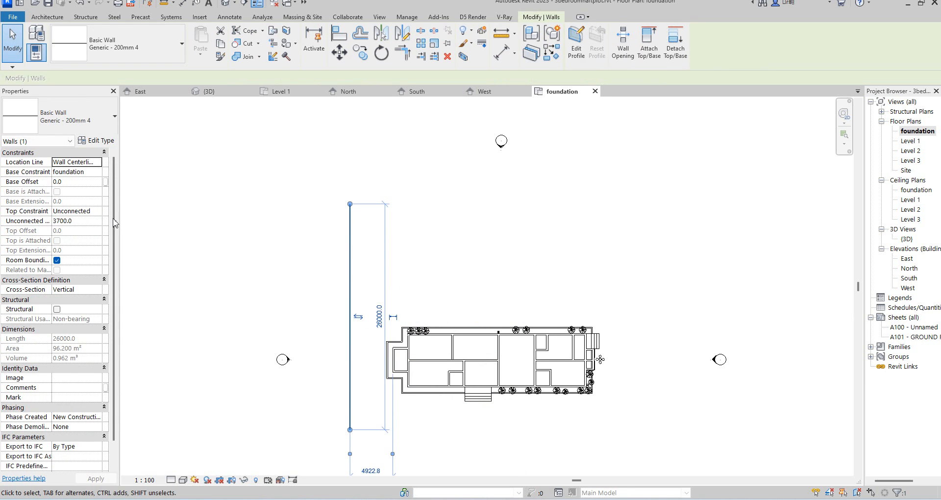
pyautogui.click(85, 222)
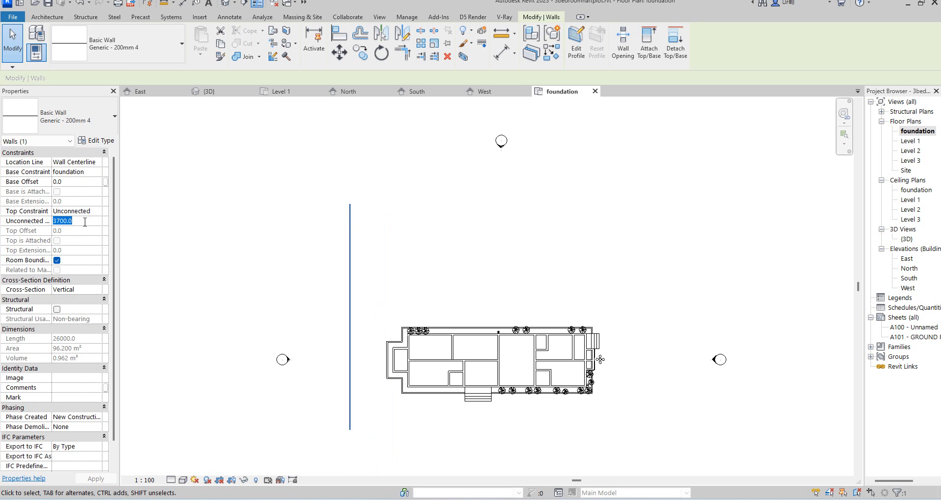
pyautogui.write('28')
pyautogui.click(247, 249)
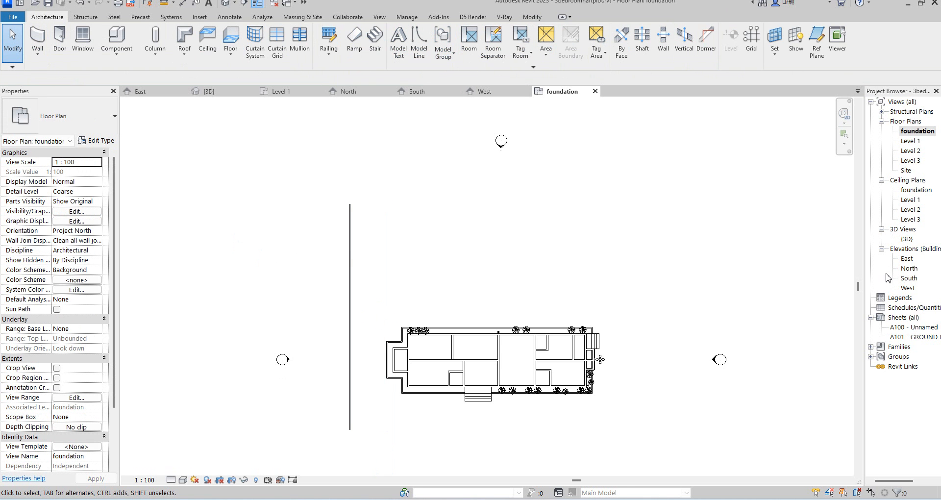
# Open the East elevation and set its detail level to Fine.
pyautogui.doubleClick(907, 259)
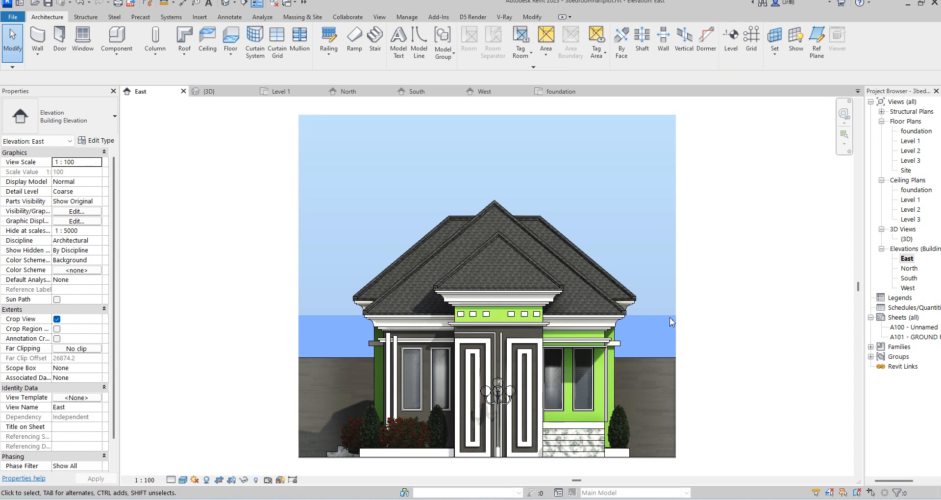
pyautogui.scroll(2, 643, 389)
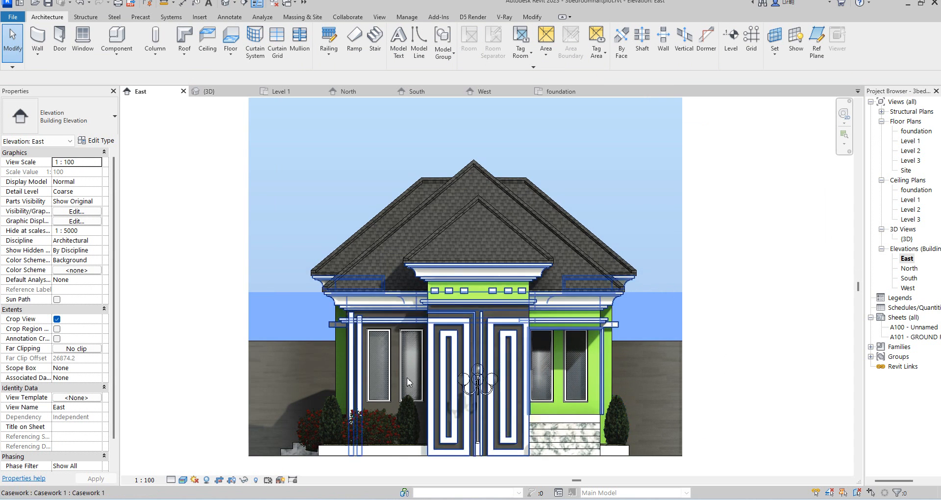
pyautogui.scroll(-2, 269, 311)
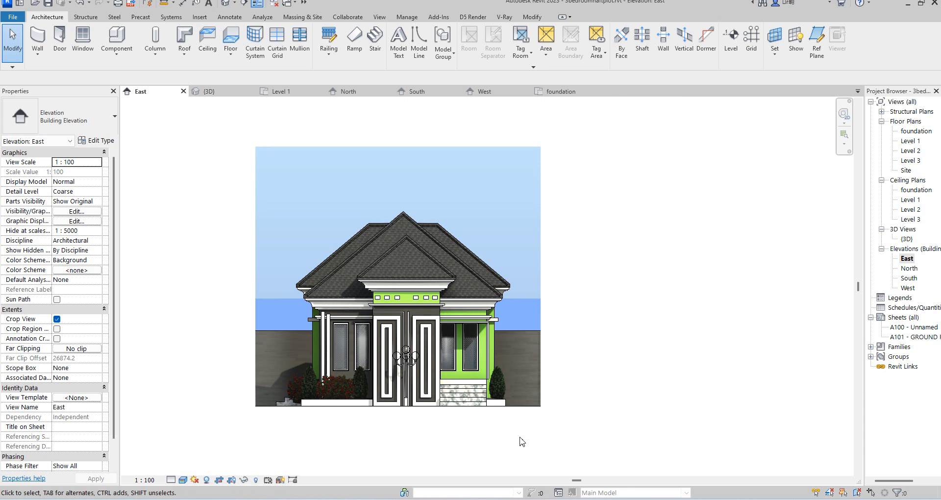
pyautogui.scroll(-1, 730, 370)
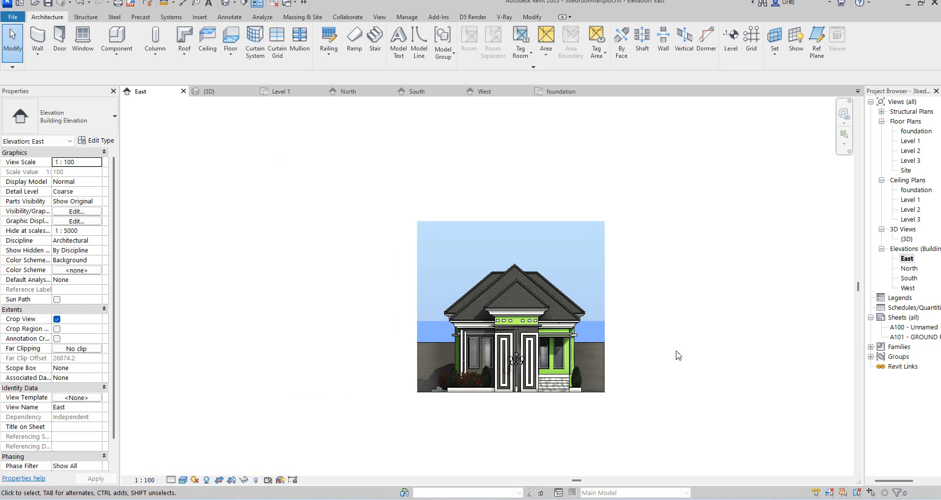
pyautogui.scroll(2, 587, 371)
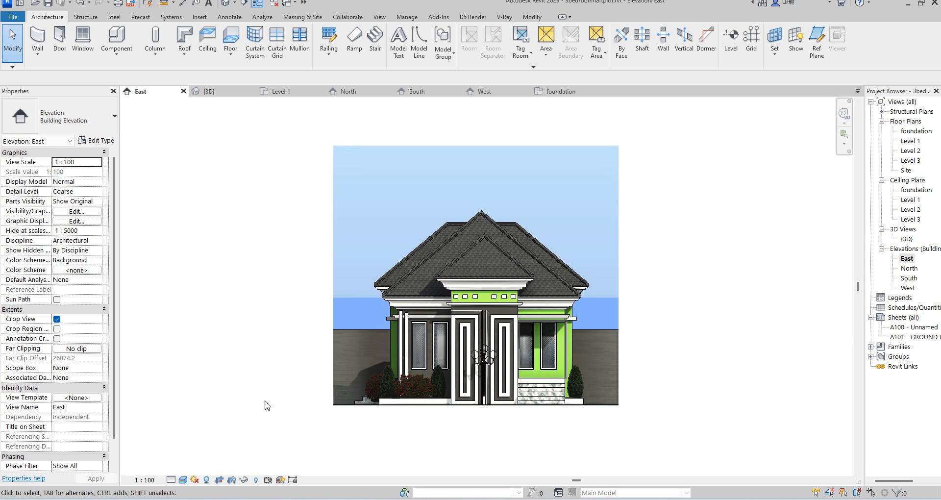
pyautogui.scroll(5, 595, 414)
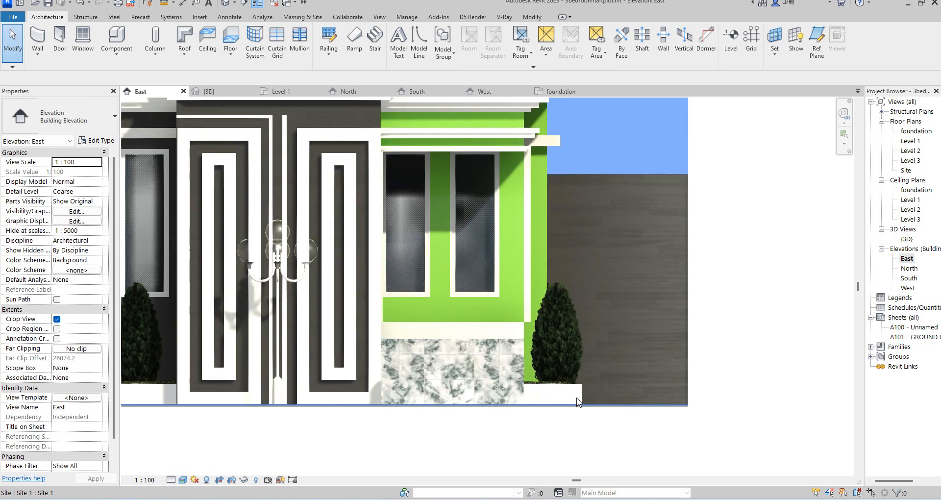
pyautogui.scroll(-5, 621, 362)
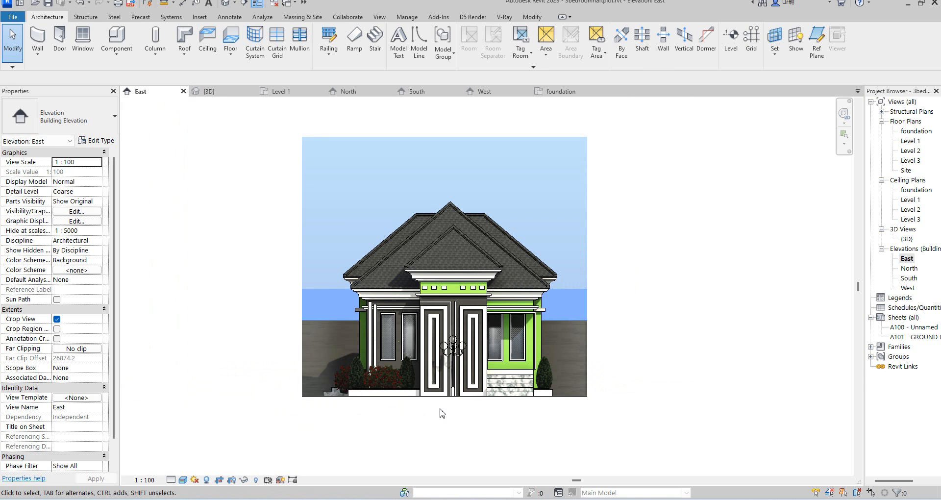
pyautogui.click(205, 480)
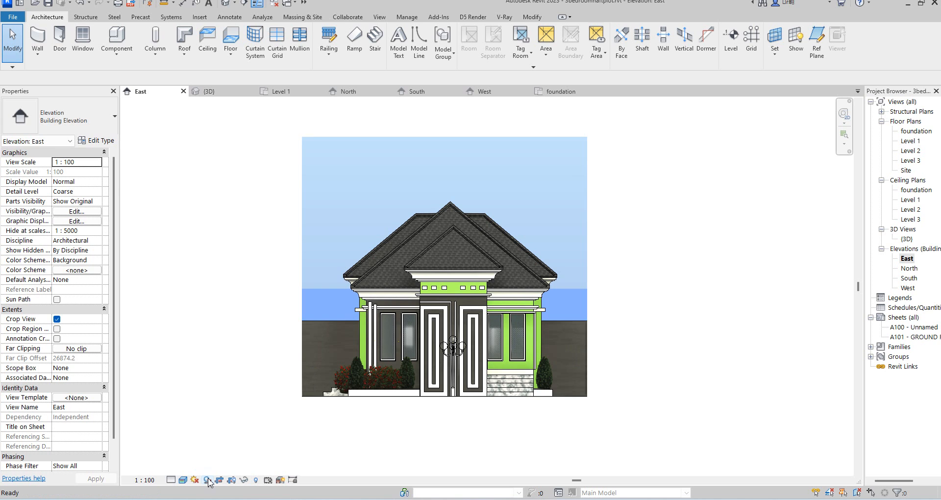
pyautogui.click(171, 480)
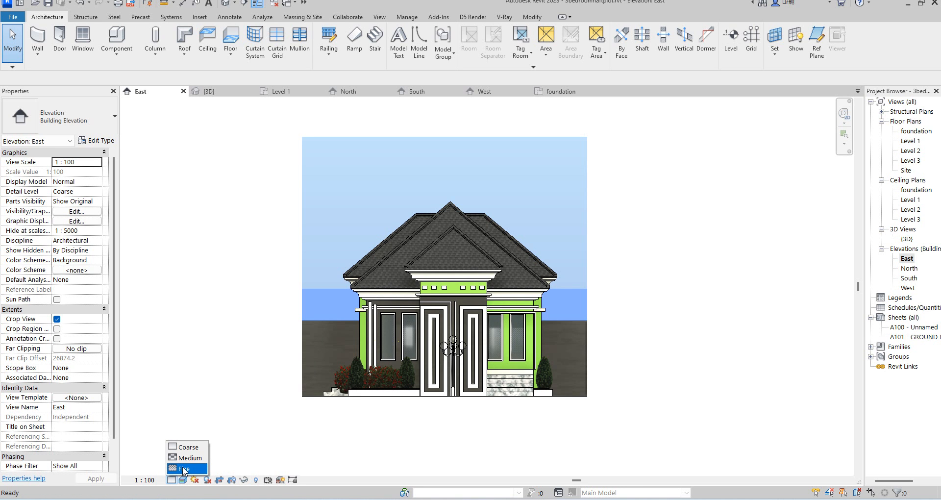
pyautogui.click(184, 470)
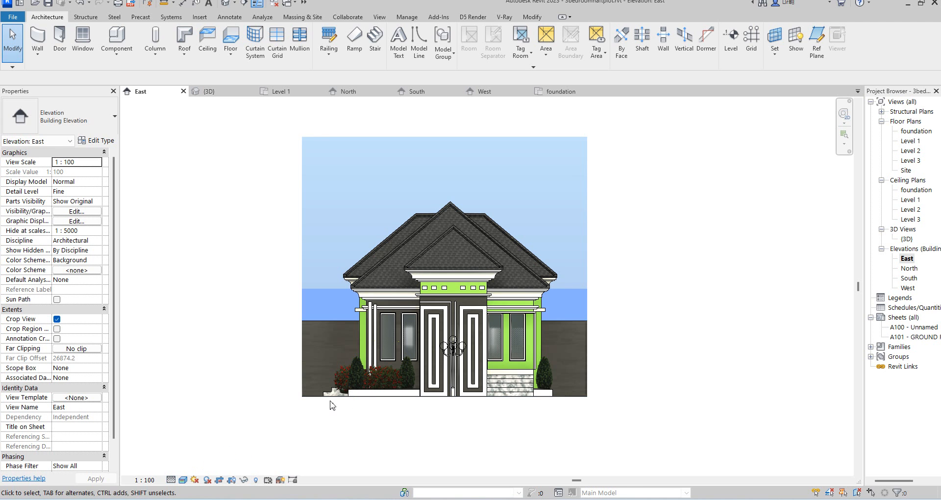
# Switch the East elevation's detail level to Coarse and back to Fine to compare.
pyautogui.click(171, 480)
pyautogui.click(190, 448)
pyautogui.scroll(-2, 458, 441)
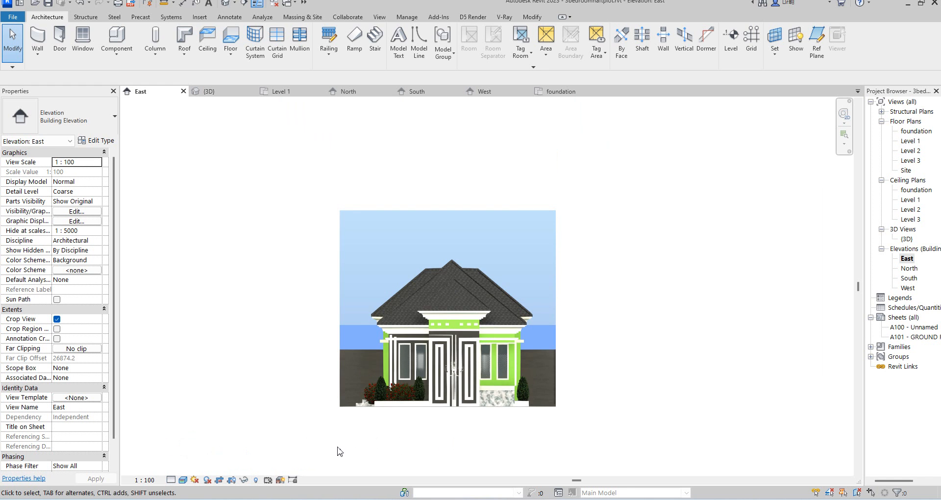
pyautogui.click(170, 482)
pyautogui.click(181, 470)
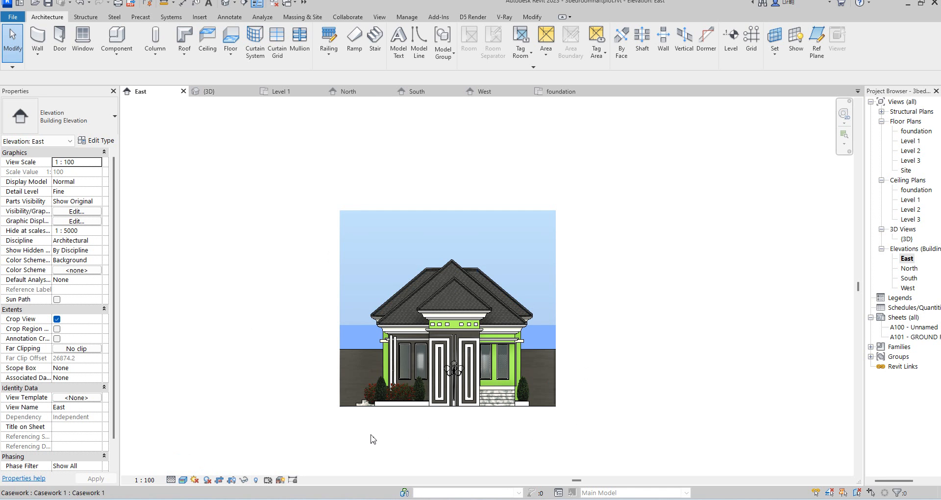
# Turn the sun path on, continuing with the current sun settings.
pyautogui.click(195, 480)
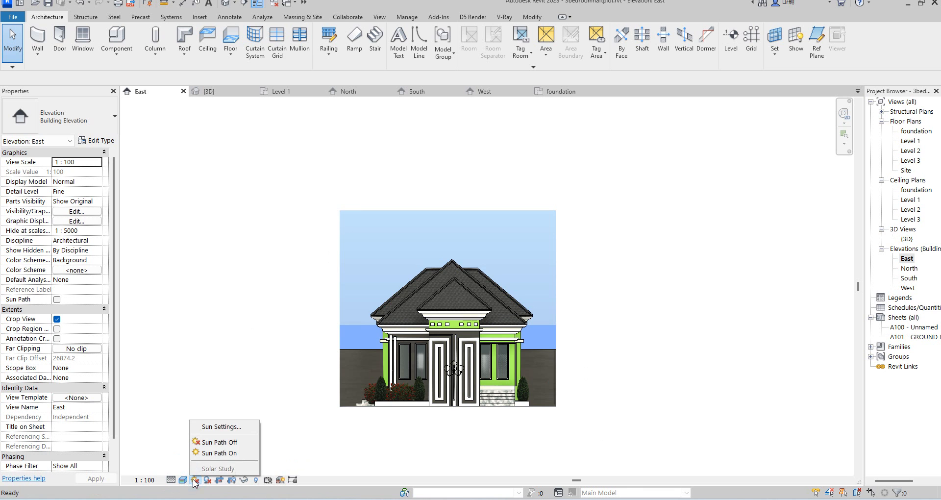
pyautogui.click(213, 454)
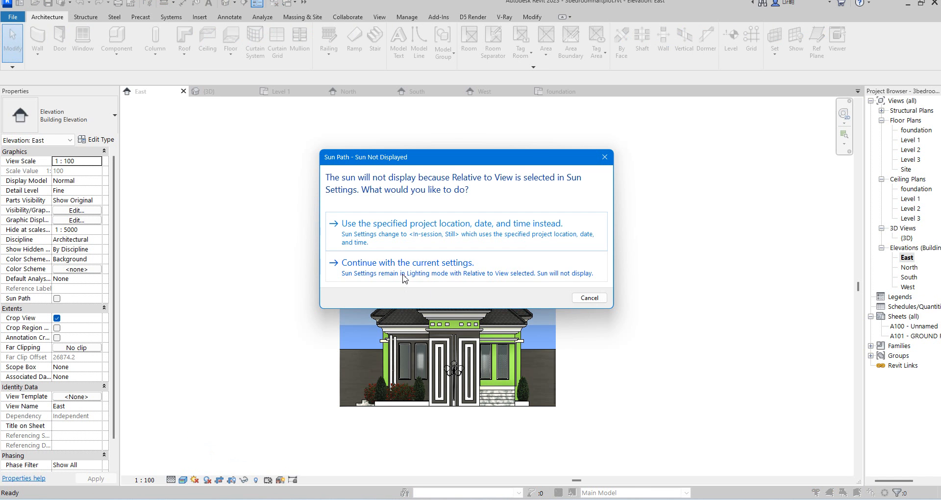
pyautogui.click(405, 279)
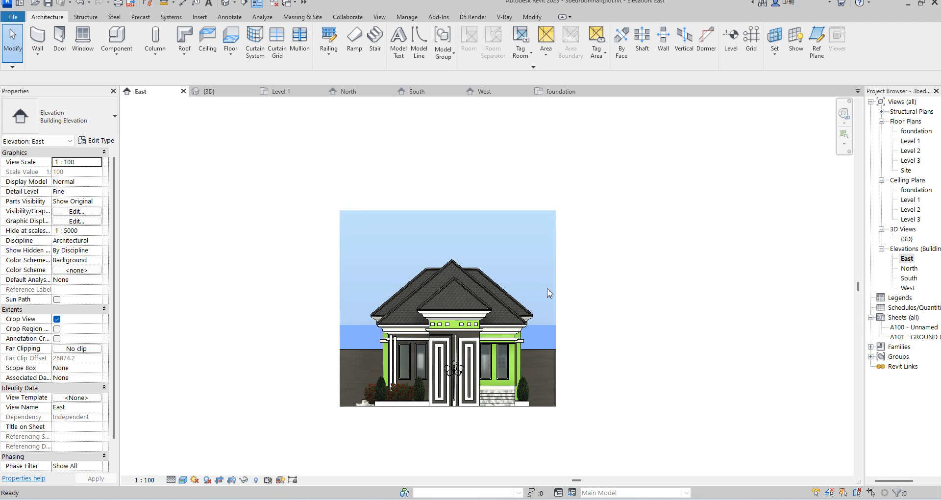
# Zoom in and out across the East elevation to examine the rendered facade.
pyautogui.scroll(1, 478, 404)
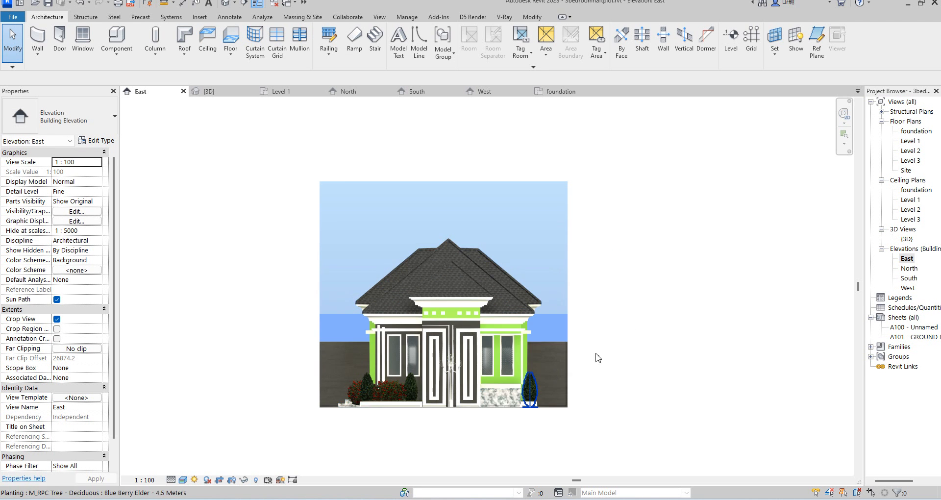
pyautogui.scroll(2, 406, 416)
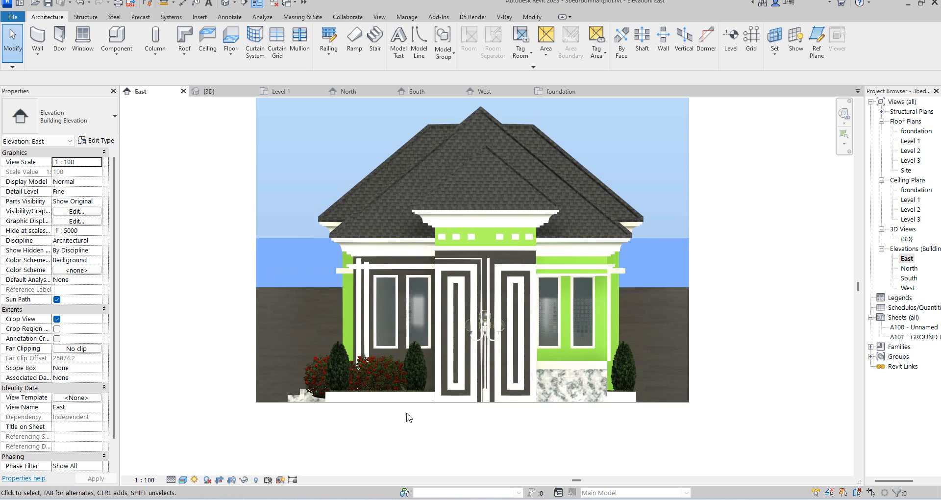
pyautogui.scroll(2, 427, 320)
pyautogui.scroll(-4, 482, 383)
pyautogui.scroll(-1, 456, 240)
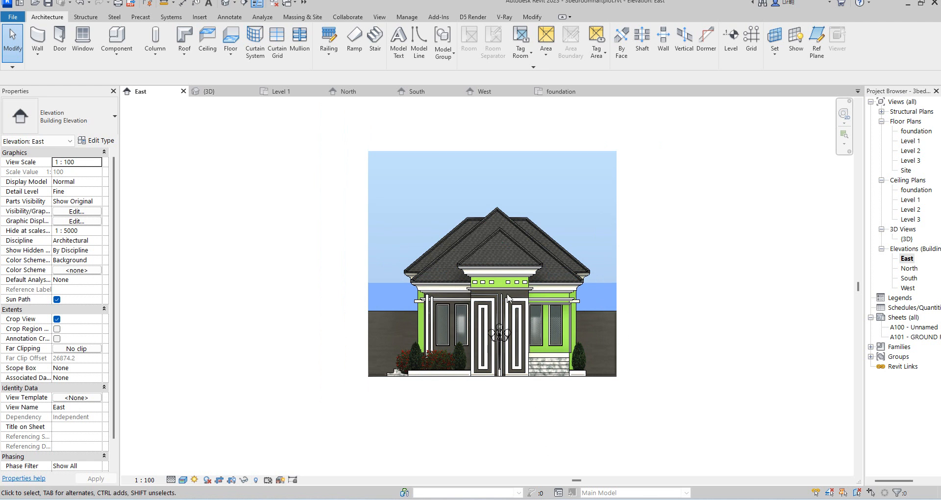
pyautogui.scroll(4, 492, 360)
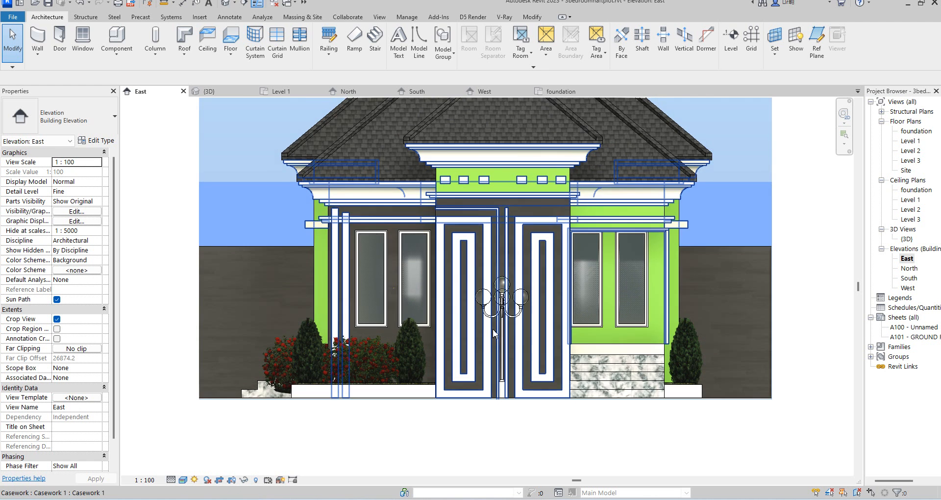
pyautogui.scroll(-3, 488, 342)
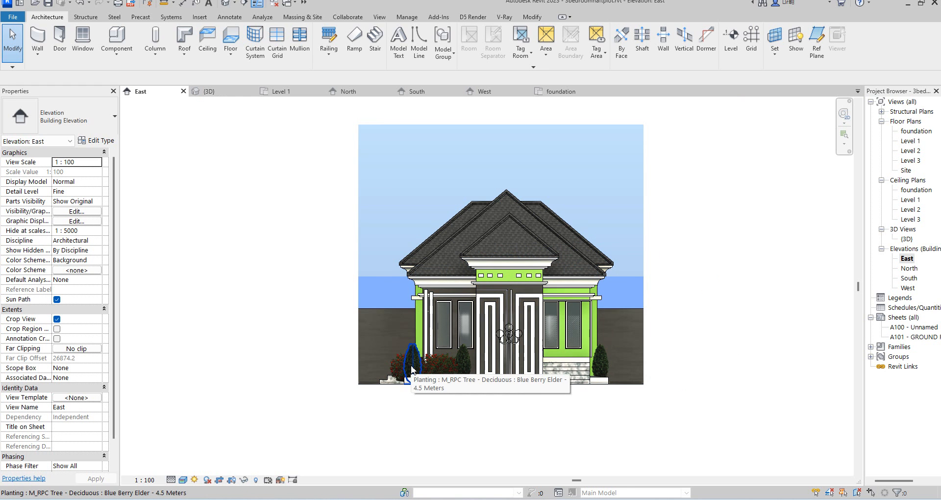
pyautogui.scroll(1, 411, 367)
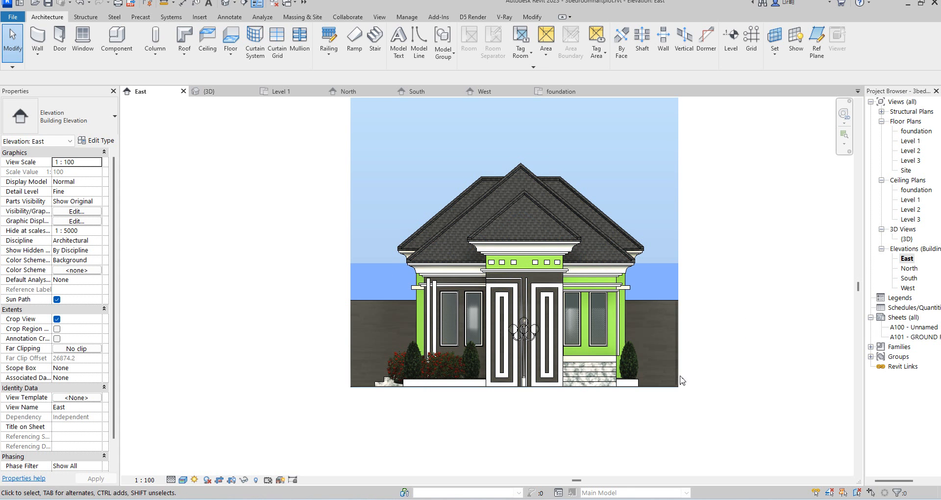
pyautogui.scroll(-2, 667, 365)
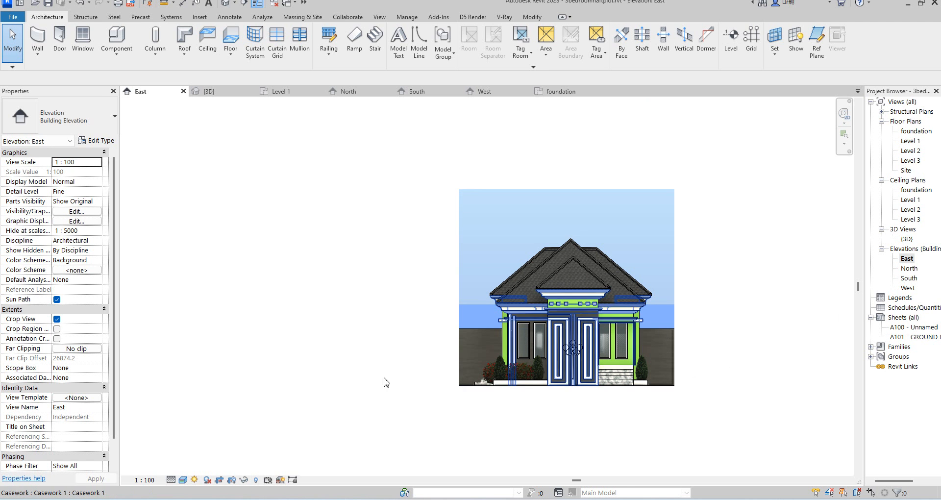
pyautogui.scroll(2, 736, 256)
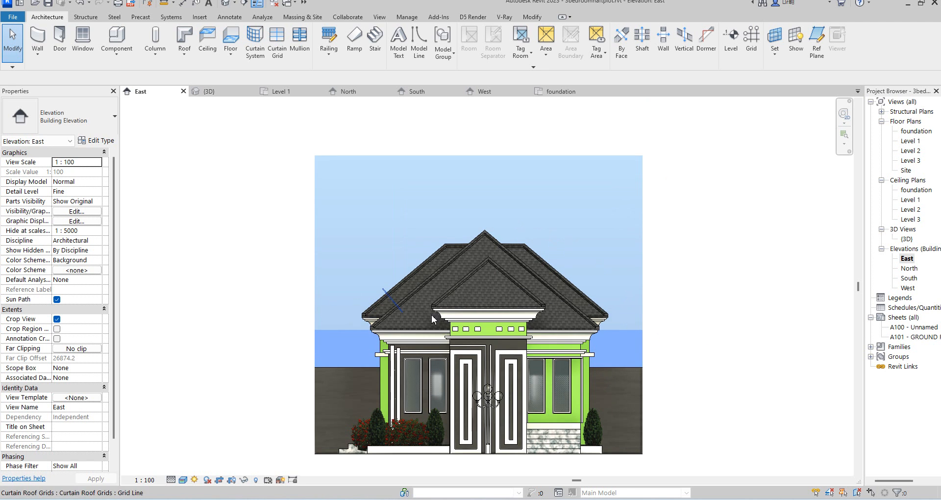
pyautogui.scroll(-2, 662, 274)
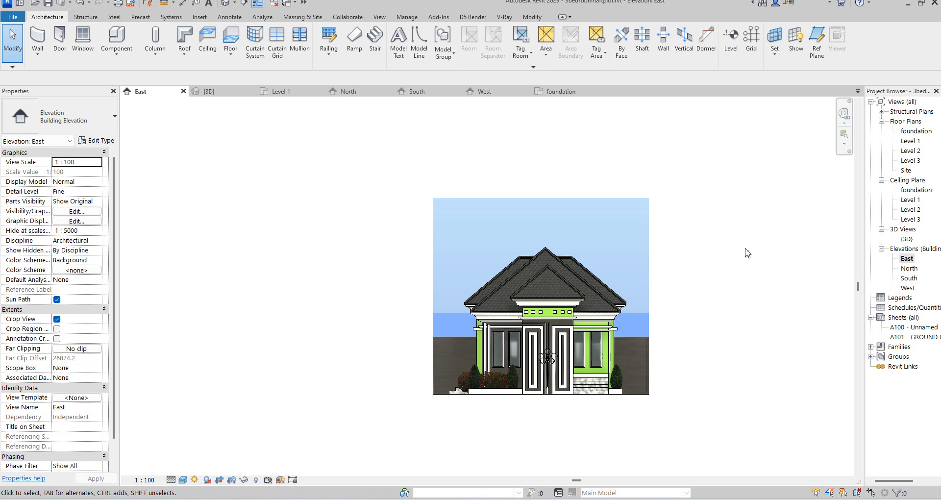
pyautogui.scroll(2, 726, 275)
pyautogui.scroll(-2, 642, 282)
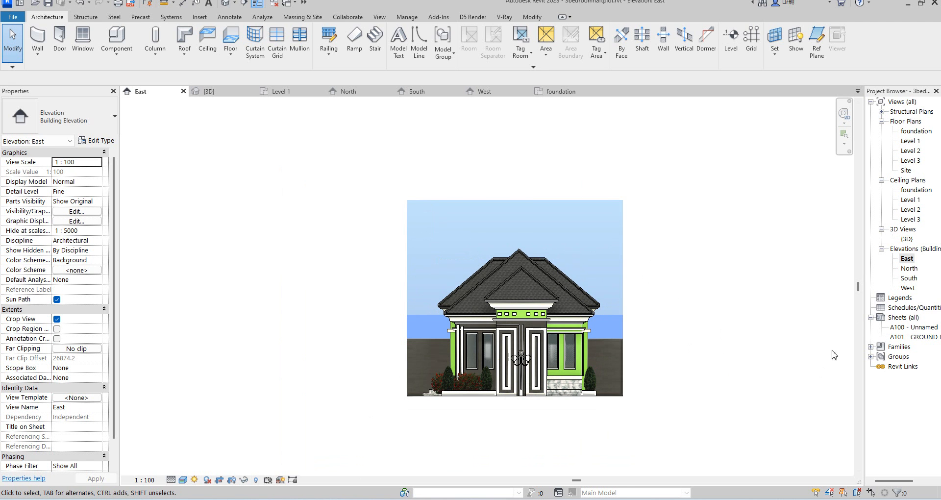